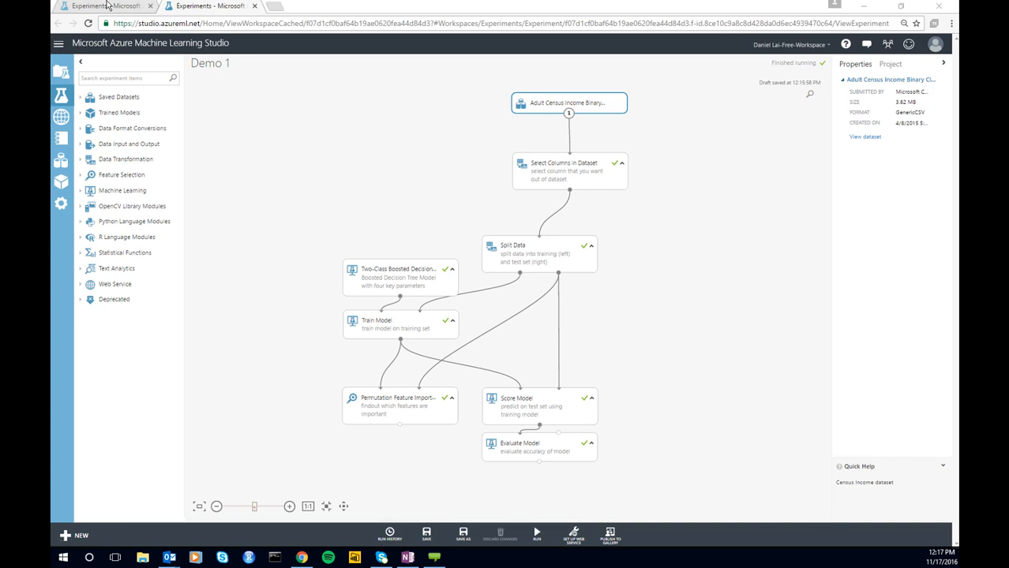
Create a blank experiment and add the Adult Census Income Binary Classification dataset to its canvas.
click(108, 6)
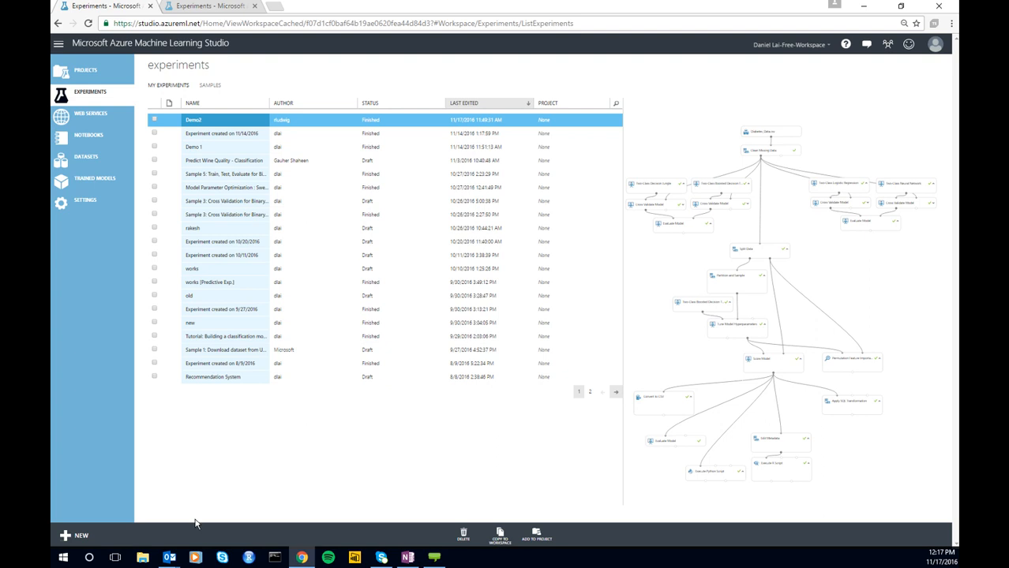
click(168, 535)
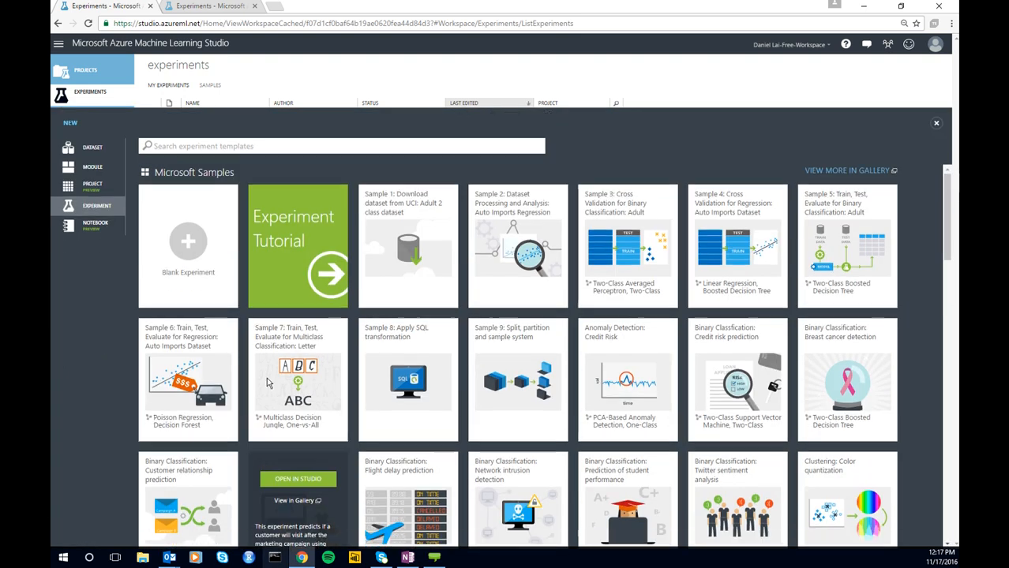
click(201, 279)
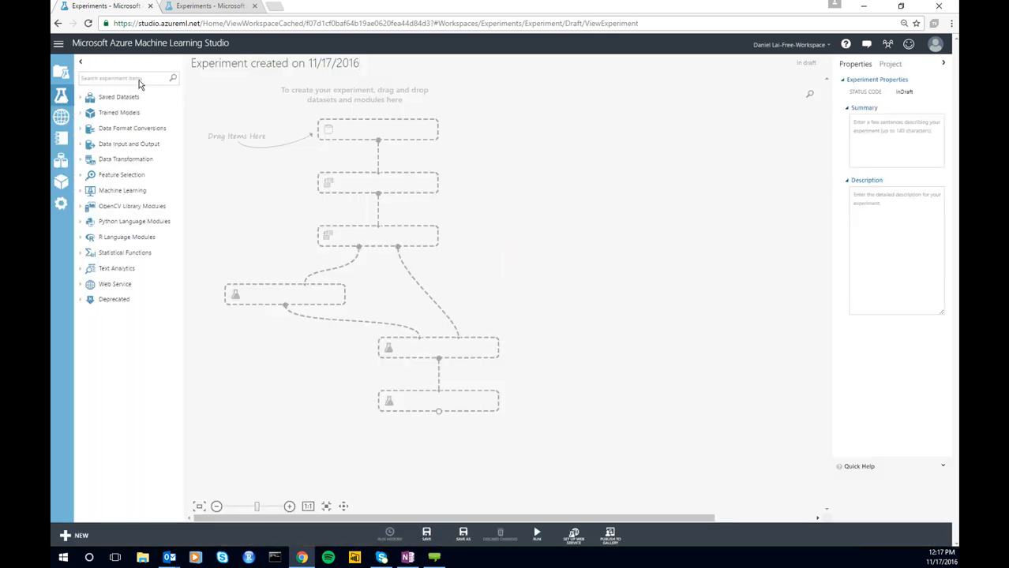
text(adult)
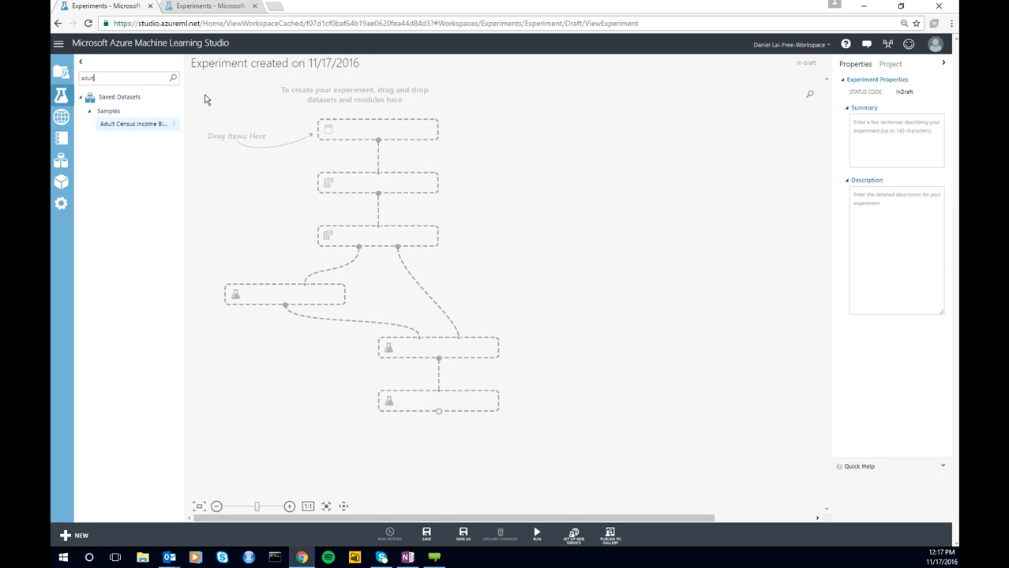
drag(140, 125, 372, 143)
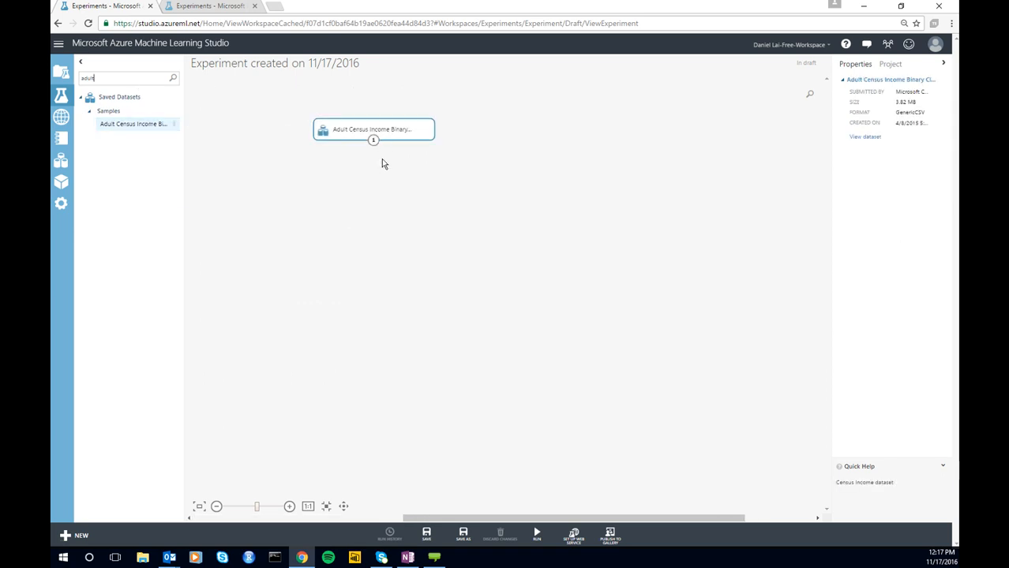
Visualize the Adult Census Income dataset and examine the statistics and histogram of its income column.
right_click(374, 142)
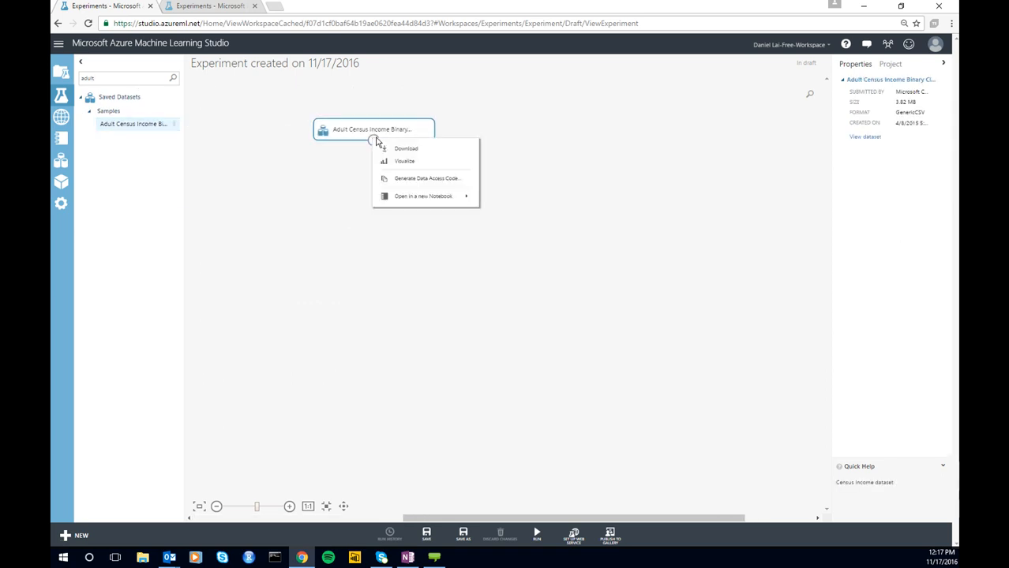
click(406, 163)
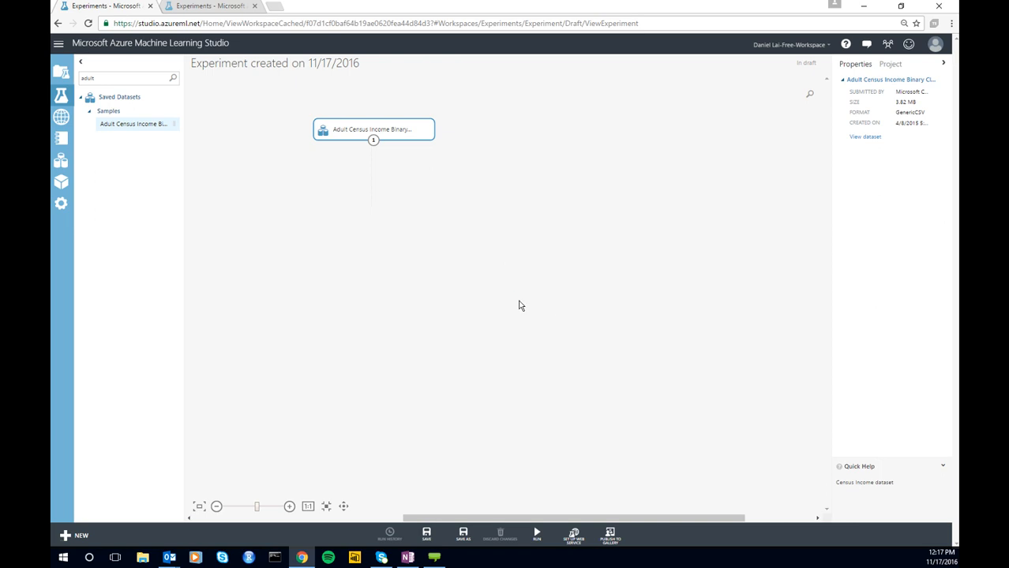
click(897, 89)
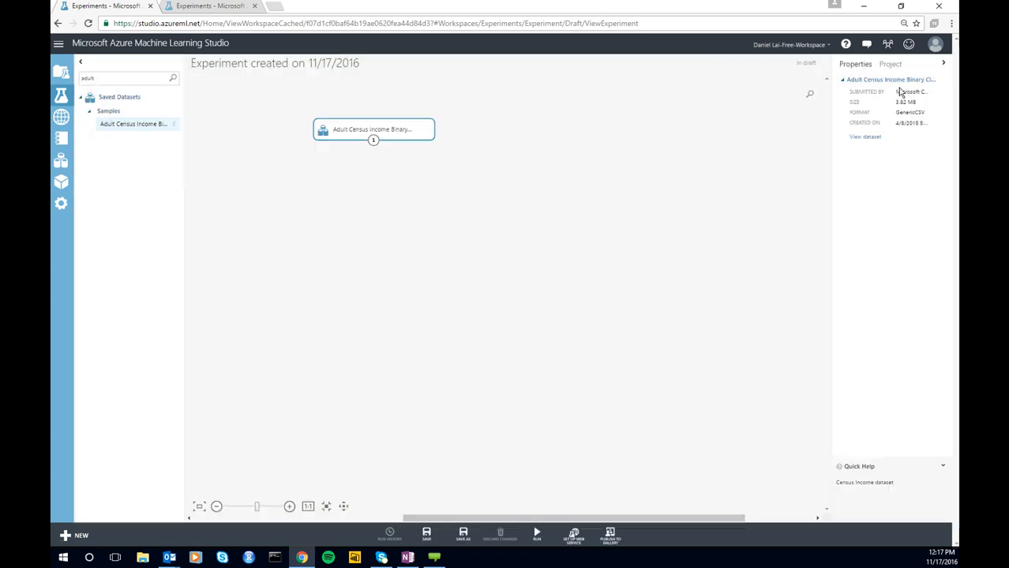
right_click(375, 140)
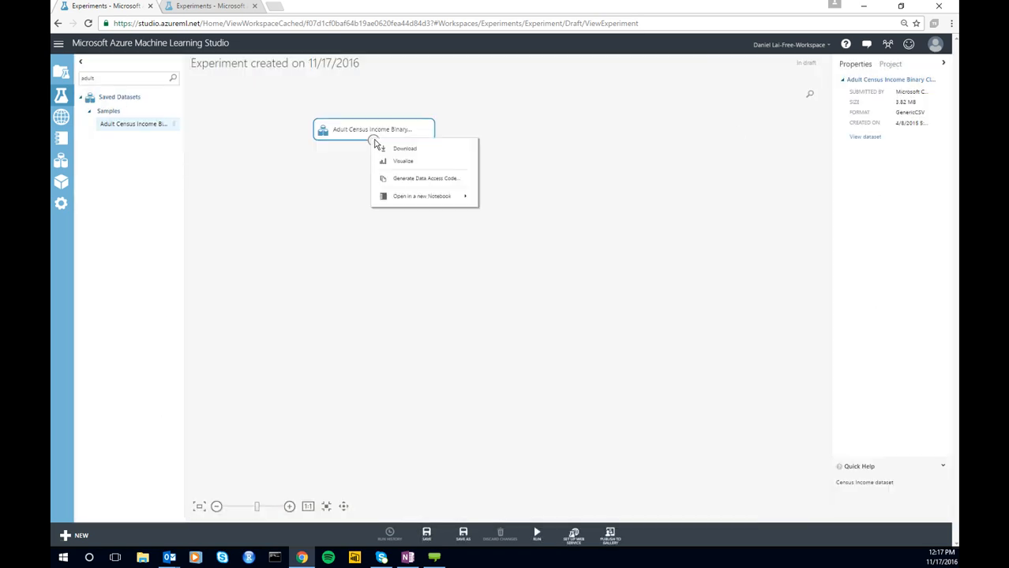
click(398, 169)
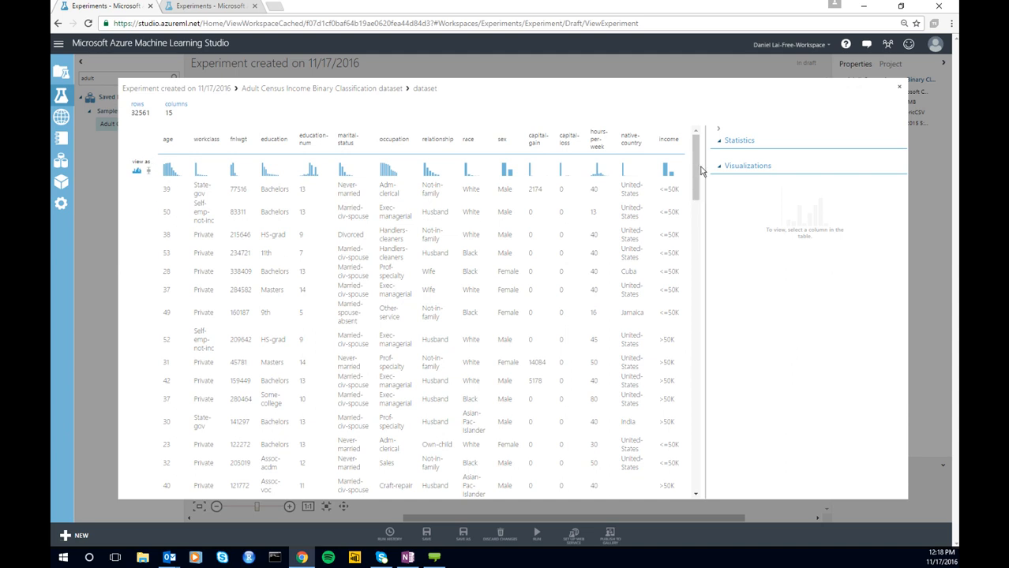
click(669, 156)
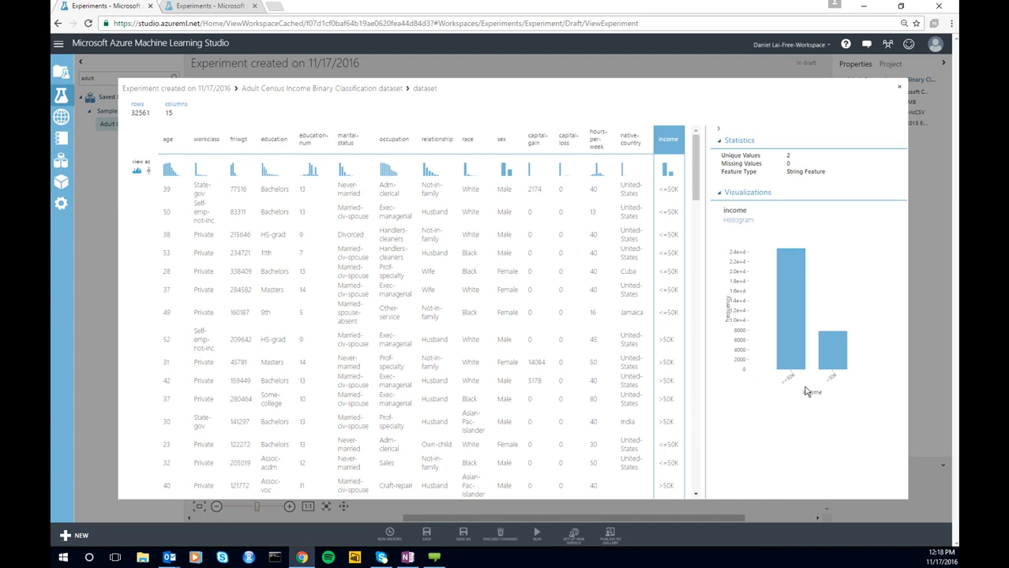
click(899, 86)
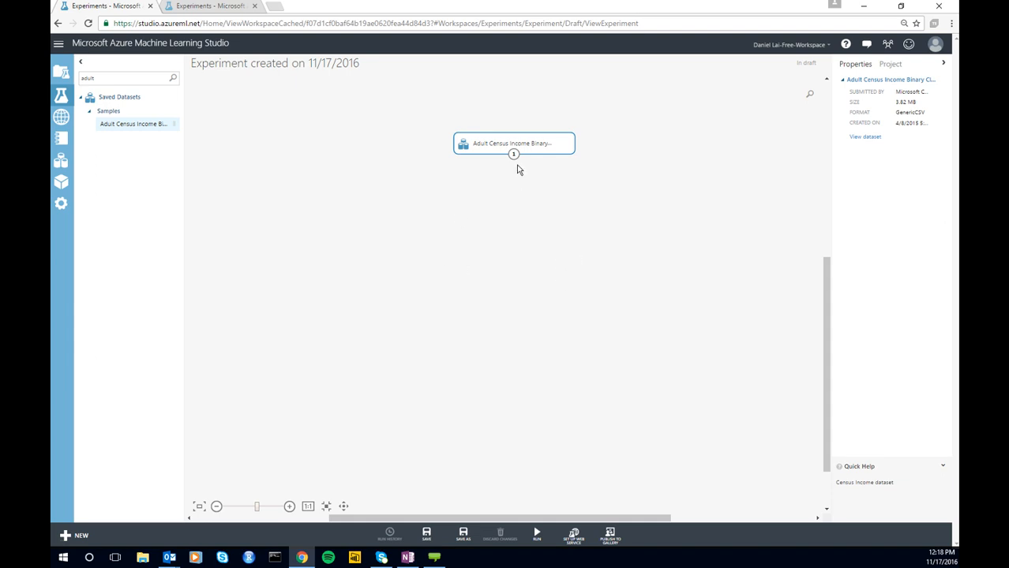
Add a Select Columns in Dataset module below the census dataset and connect the dataset's output to it.
double_click(145, 79)
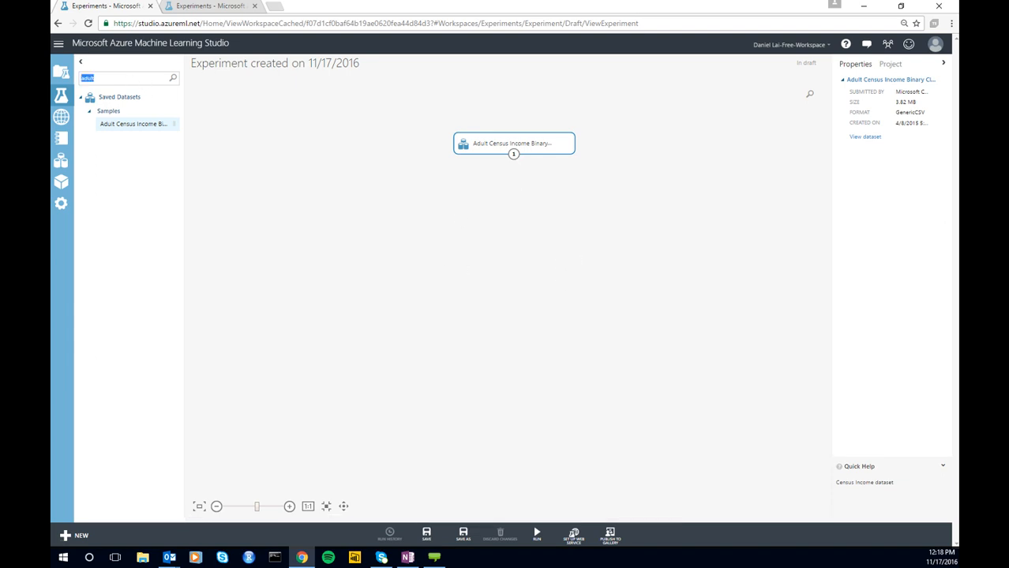
text(select)
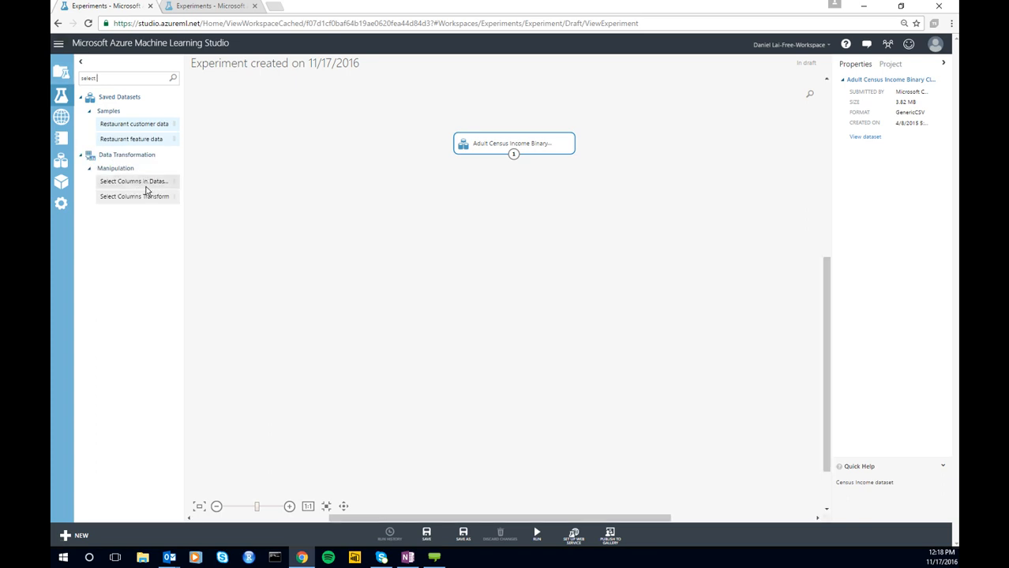
drag(142, 184, 514, 193)
drag(513, 155, 515, 193)
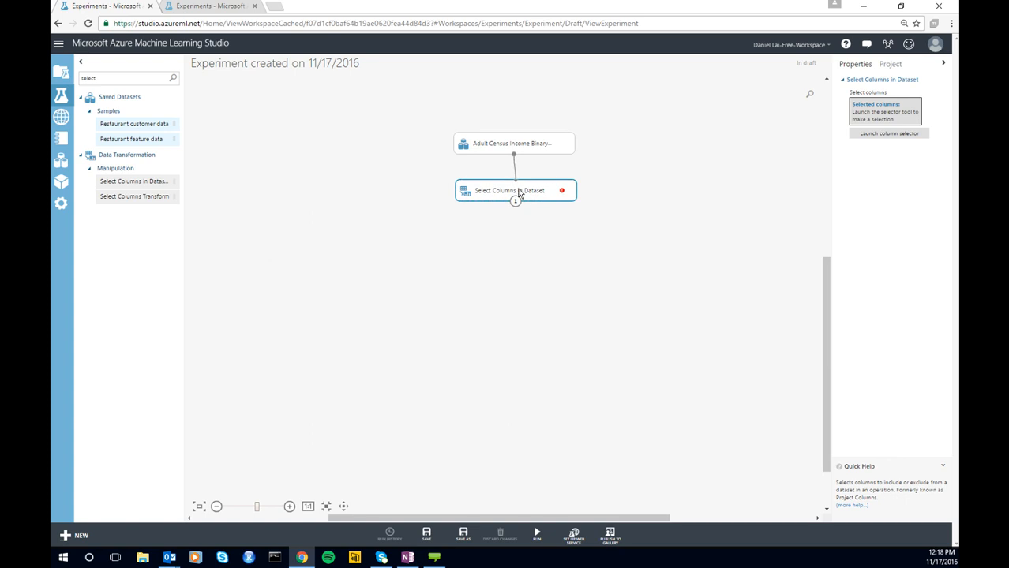
double_click(129, 79)
drag(474, 194, 470, 191)
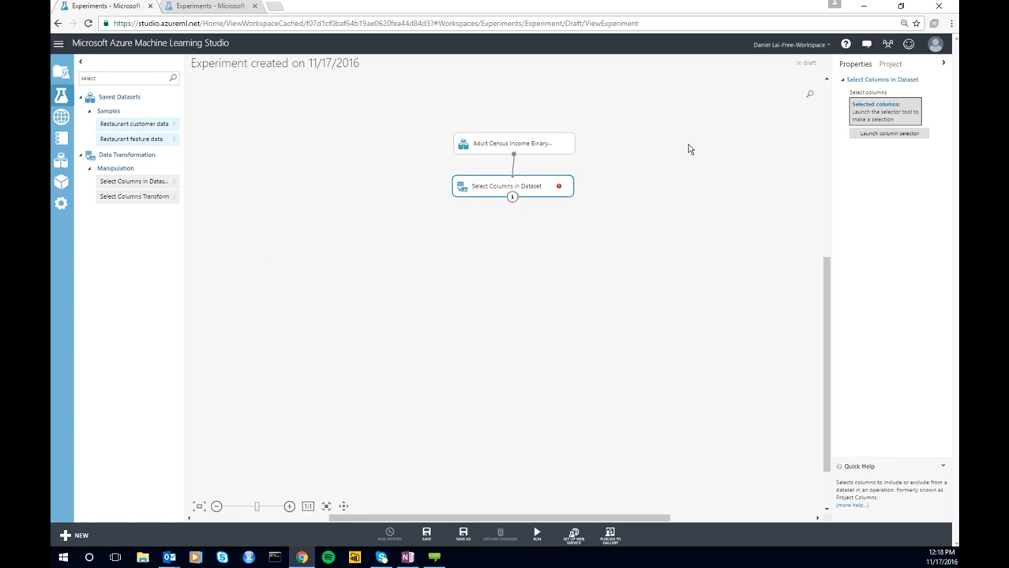
Set the Select Columns in Dataset module to include all columns of the census data, from age through income.
click(915, 134)
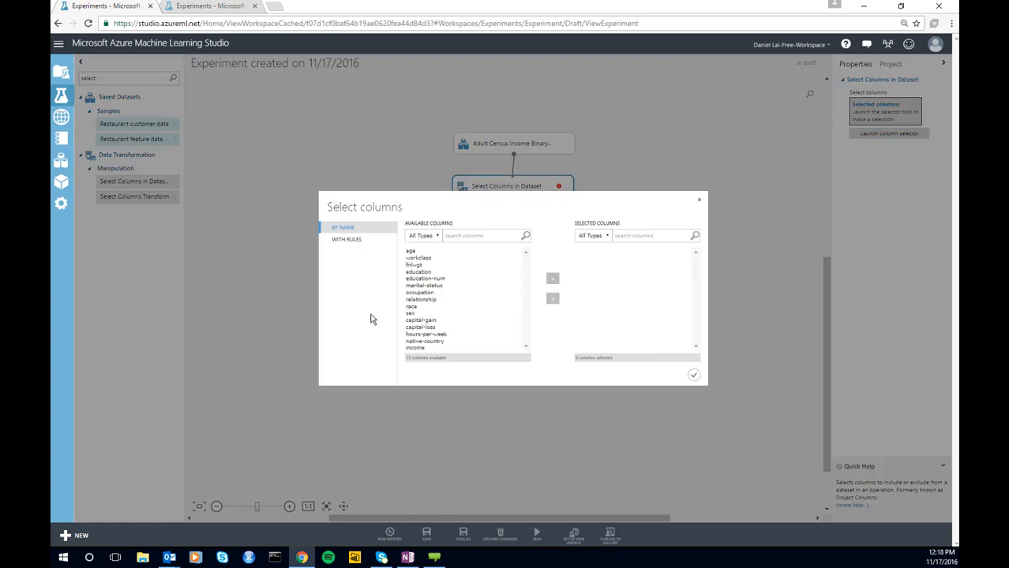
click(366, 240)
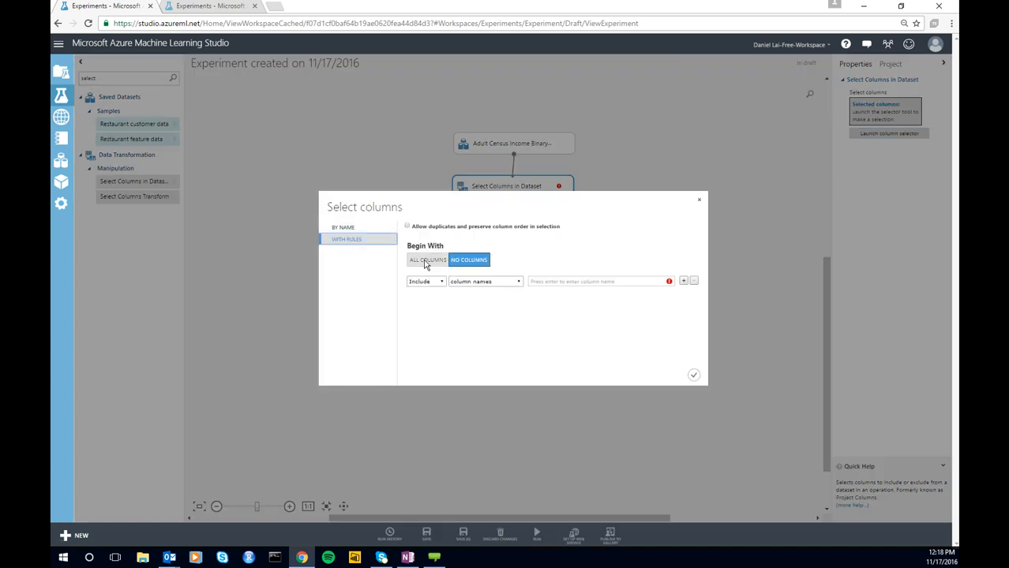
click(427, 261)
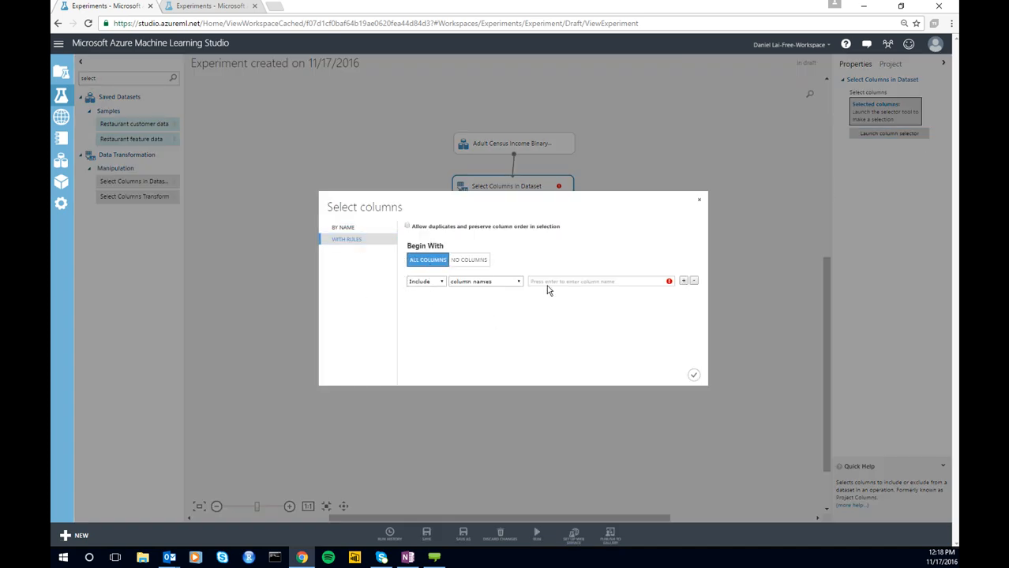
click(337, 229)
click(694, 375)
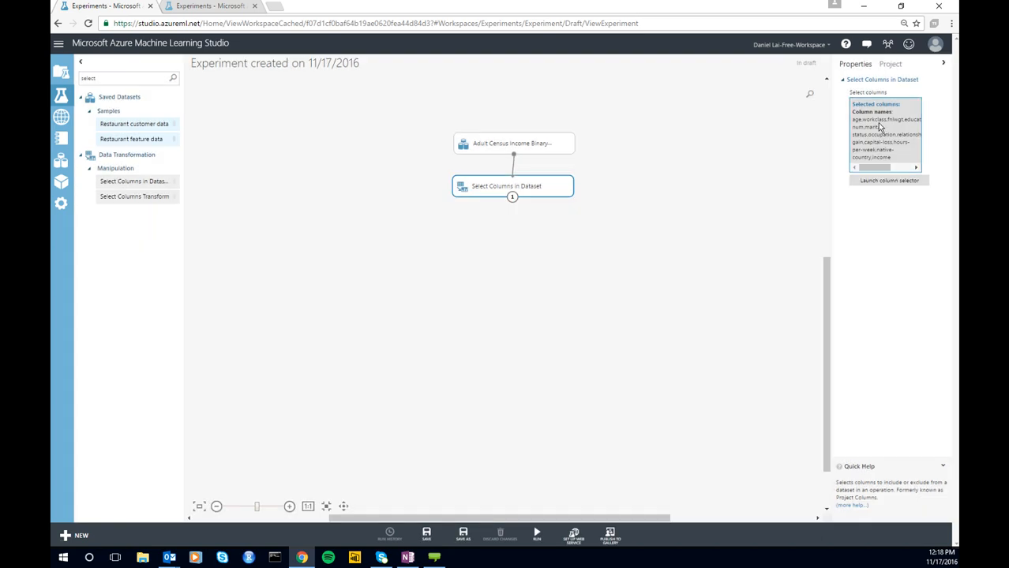
Run the experiment and visualize the results dataset of the Select Columns in Dataset module.
right_click(513, 195)
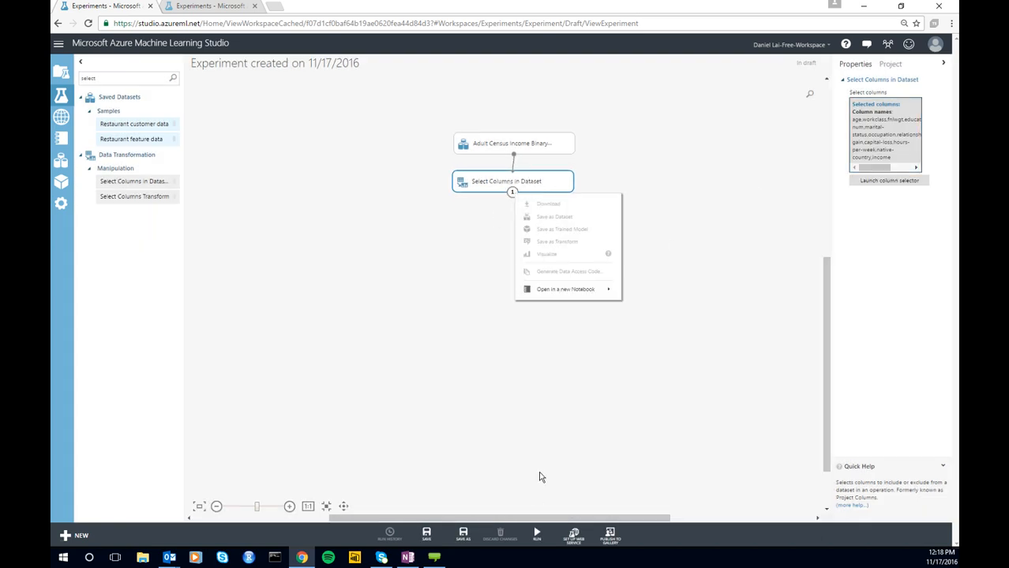
click(541, 482)
click(537, 533)
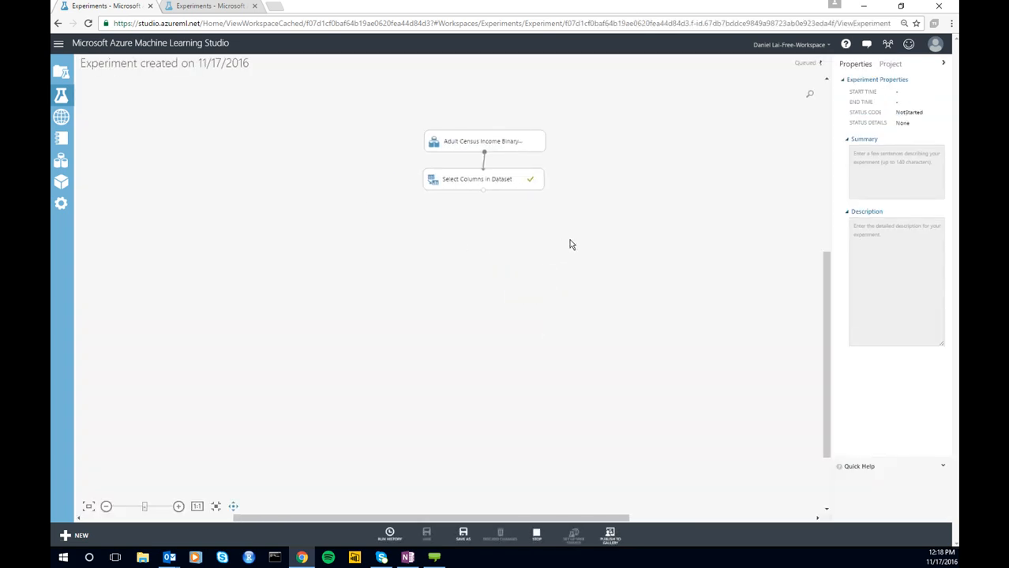
right_click(593, 191)
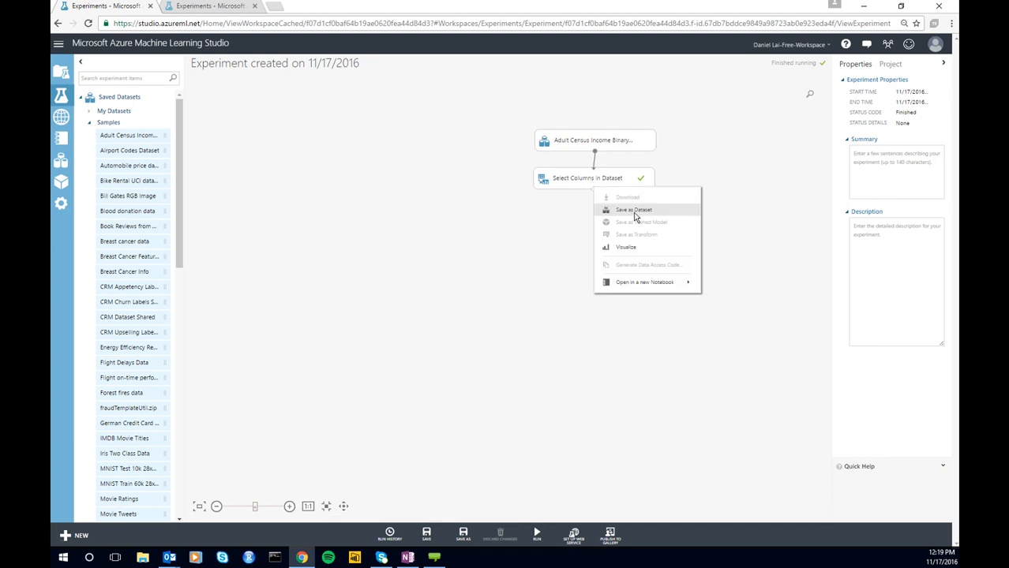
click(650, 245)
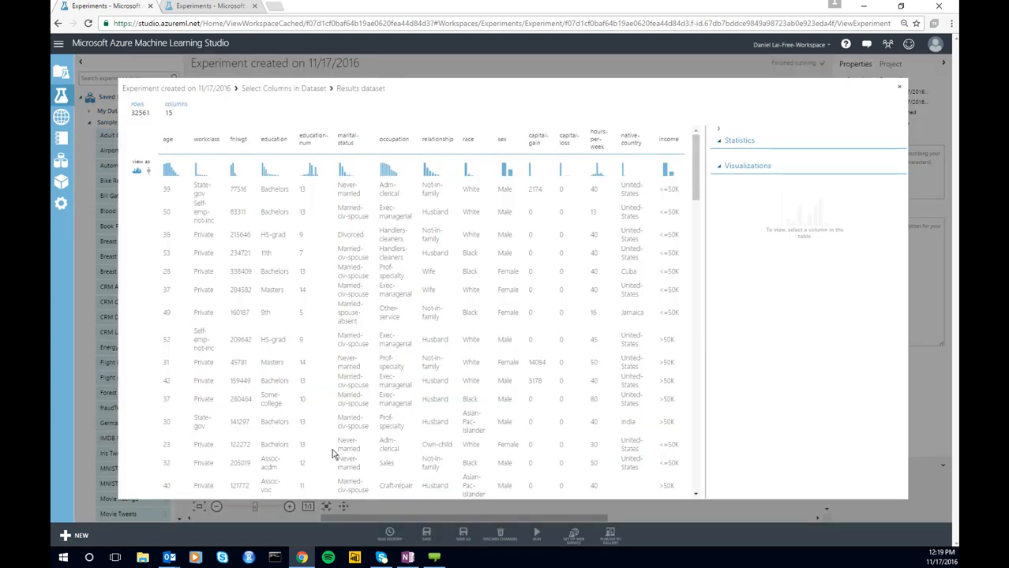
click(899, 88)
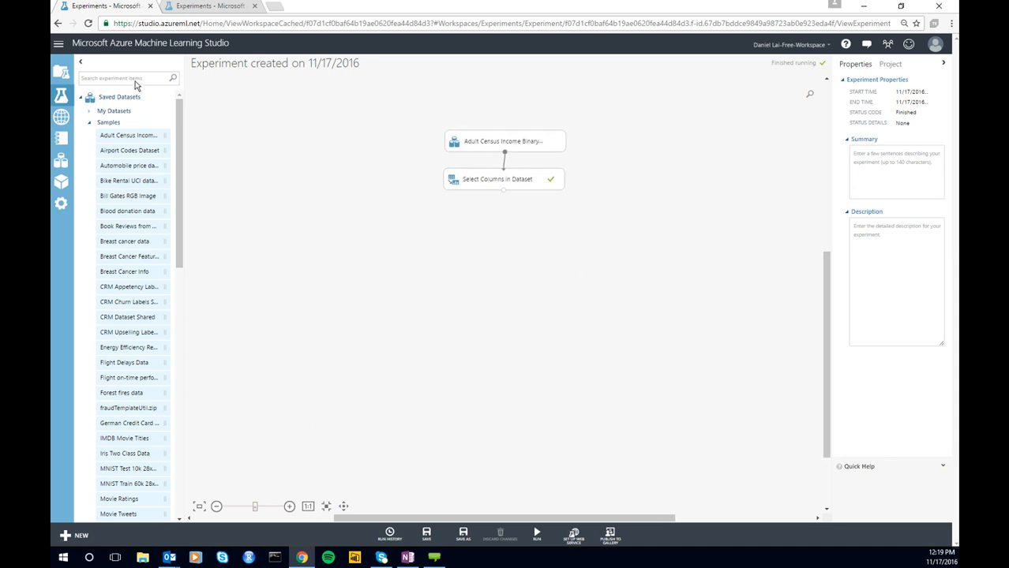
Add a Split Data module below Select Columns in Dataset and connect the selected columns' output to it.
click(135, 82)
text(split data)
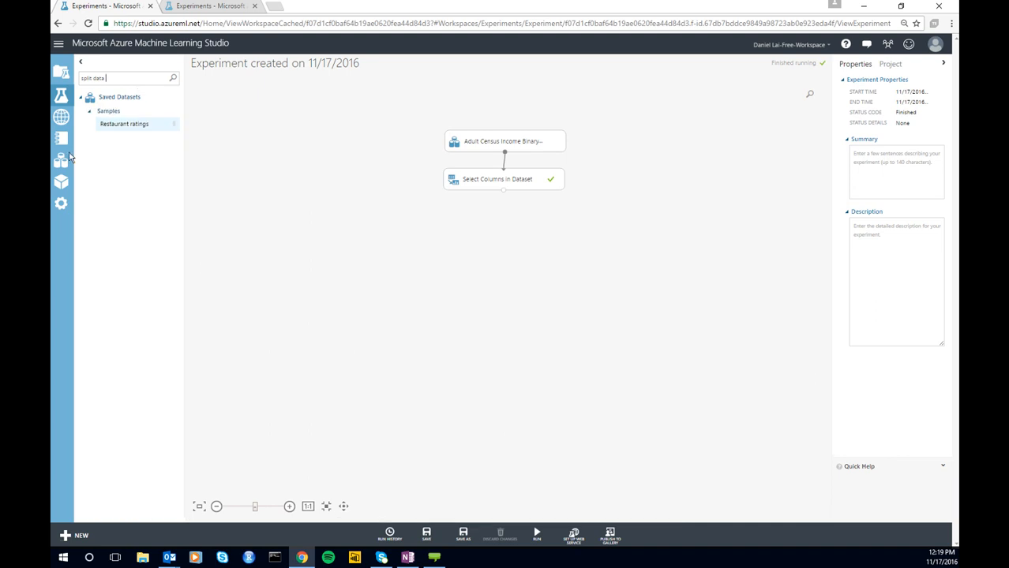
double_click(97, 78)
key(BackSpace)
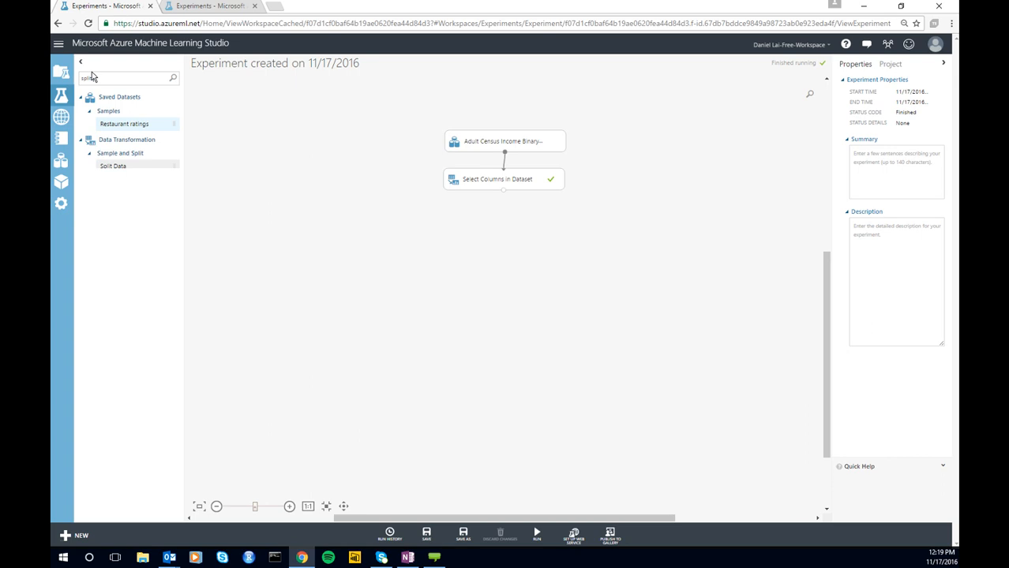
drag(120, 164, 505, 214)
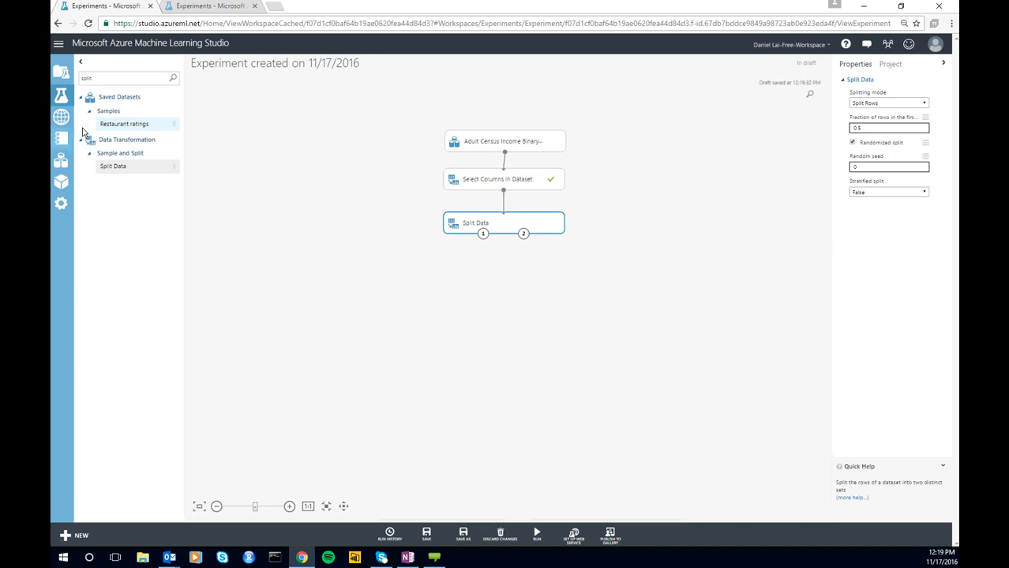
Find the Train Model module and place it on the canvas below Split Data.
drag(119, 80, 76, 69)
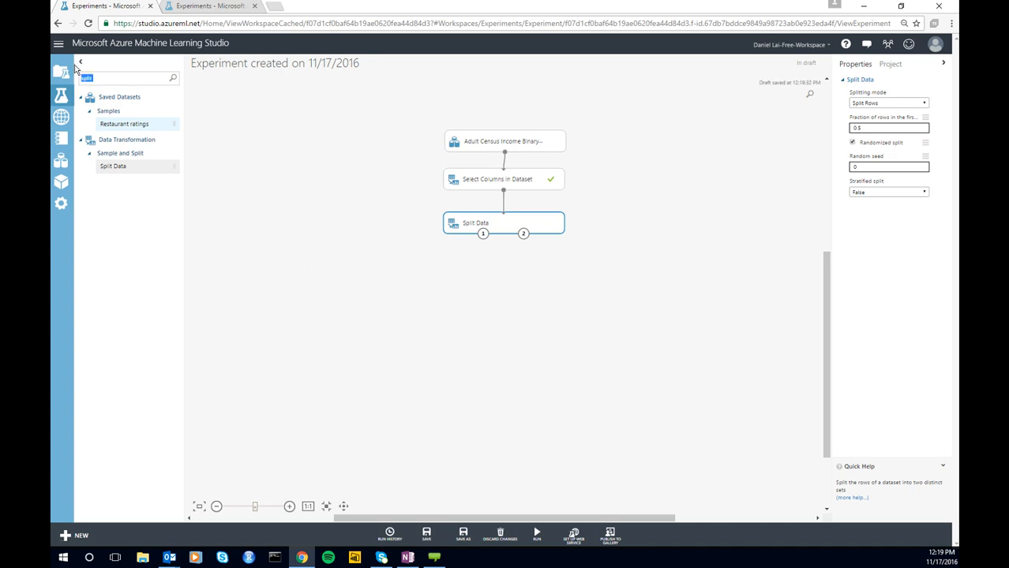
text(train)
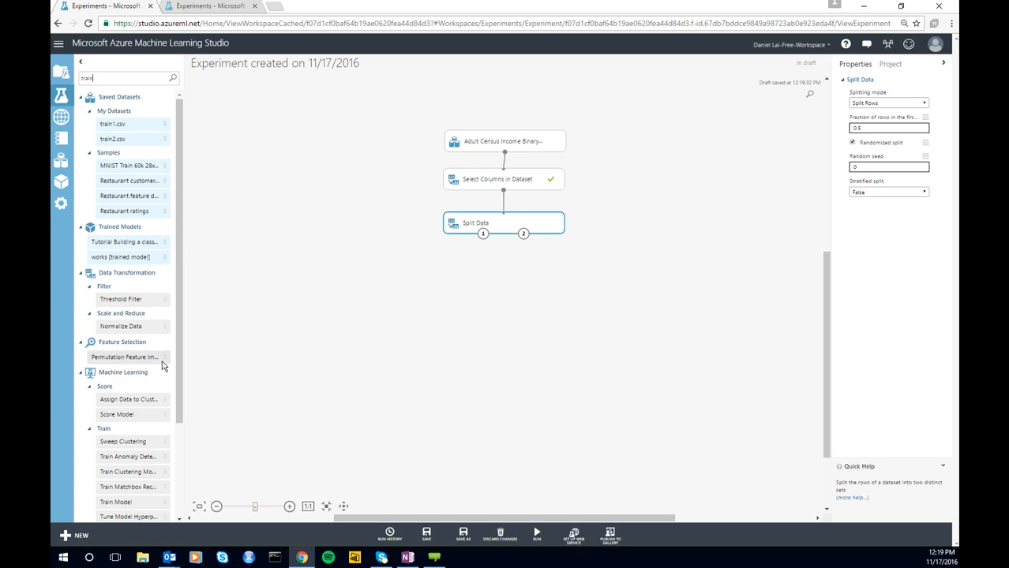
text( mo)
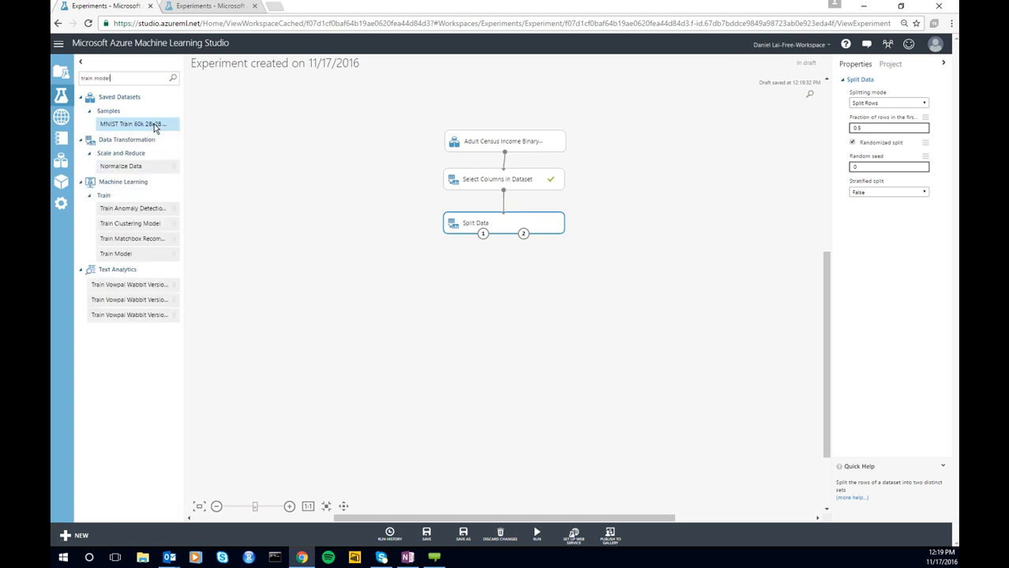
text(del)
drag(145, 124, 446, 285)
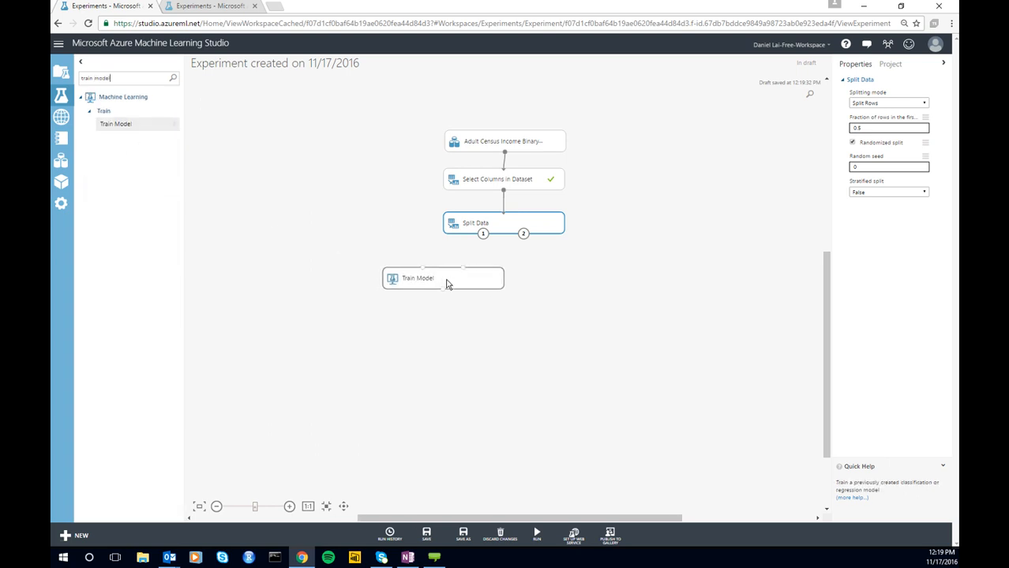
Connect Split Data's first output to Train Model's second input, positioning Train Model below and to the left of Split Data.
drag(483, 234, 476, 274)
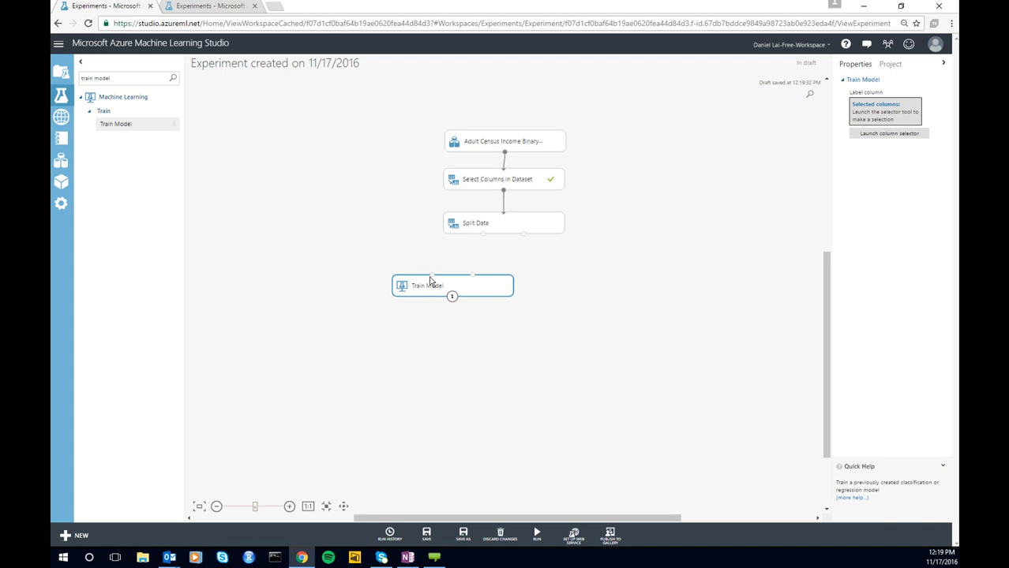
drag(443, 285, 423, 278)
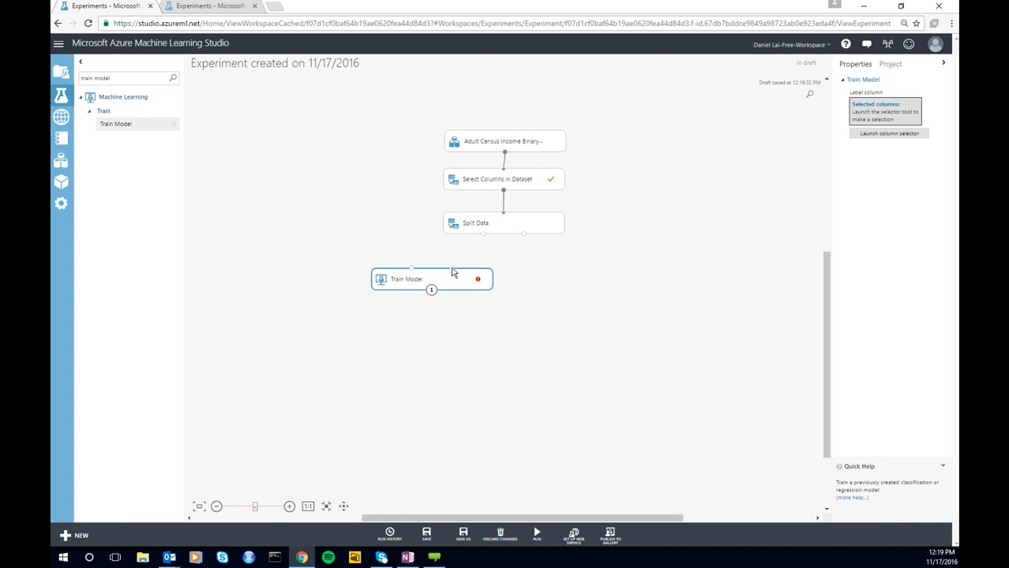
drag(483, 234, 454, 276)
drag(421, 285, 414, 290)
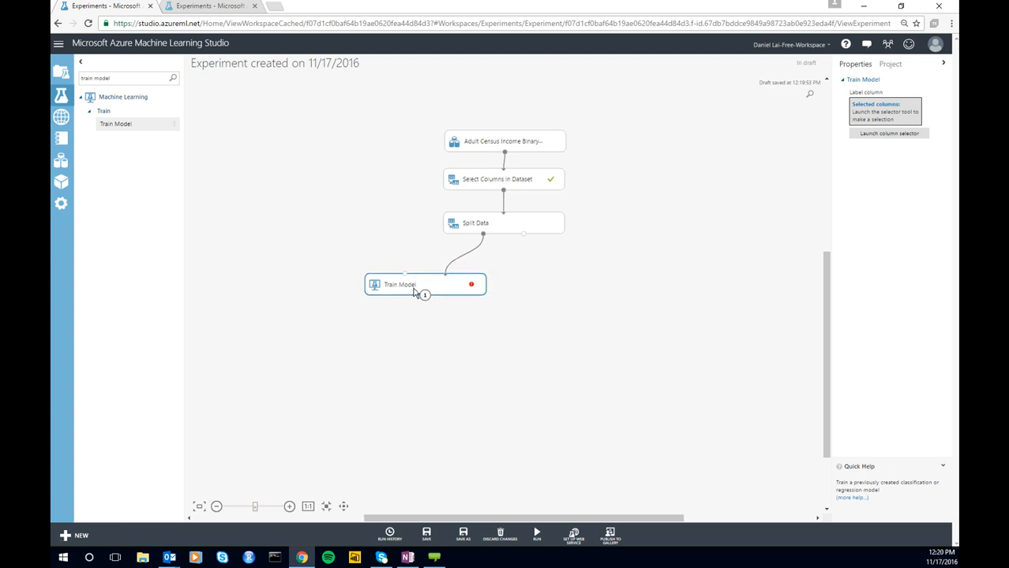
Find the classification modules, place Two-Class Boosted Decision Tree above Train Model and connect it to Train Model's first input.
drag(128, 77, 84, 72)
text(clas)
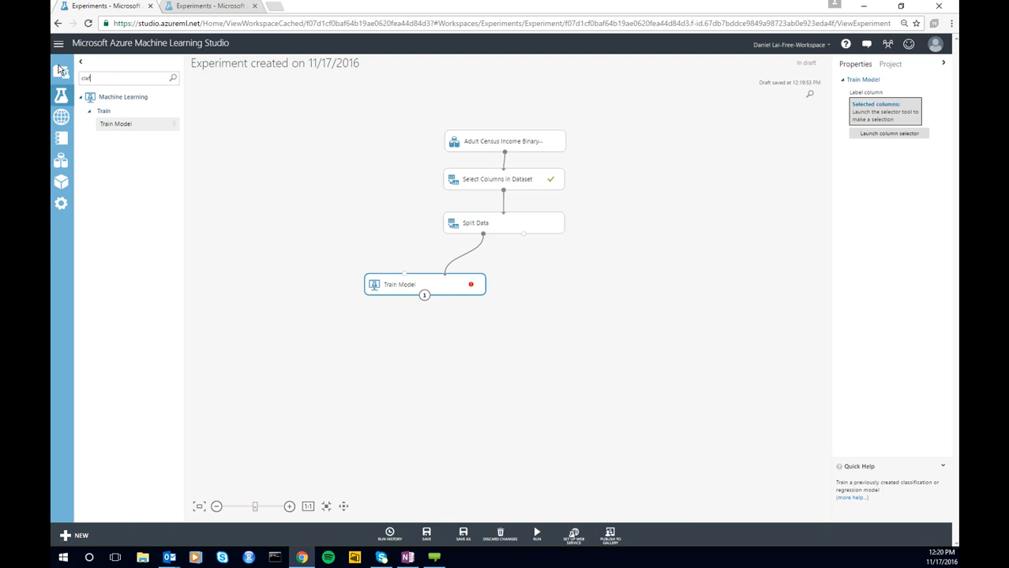
text(sific)
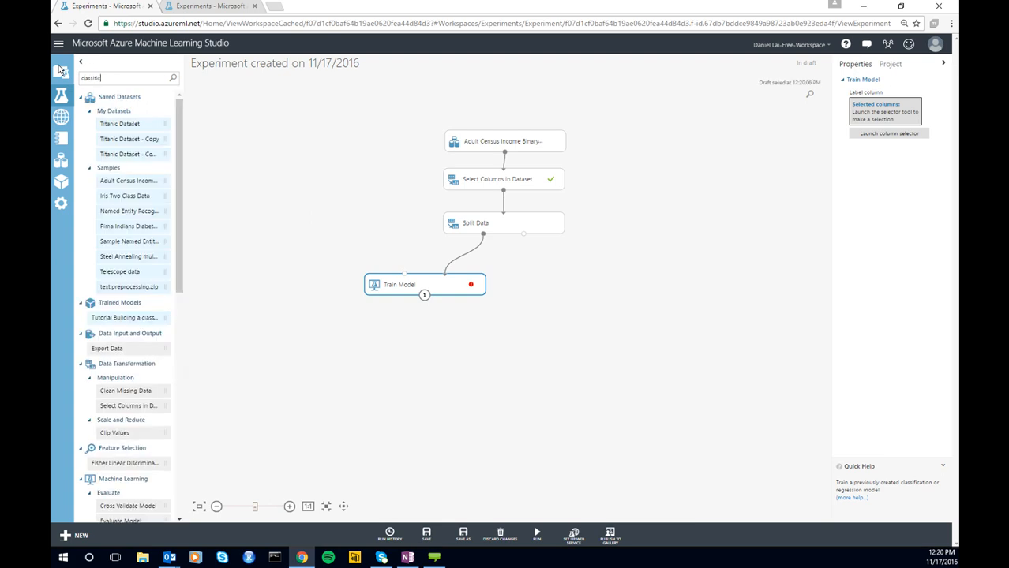
text(ation)
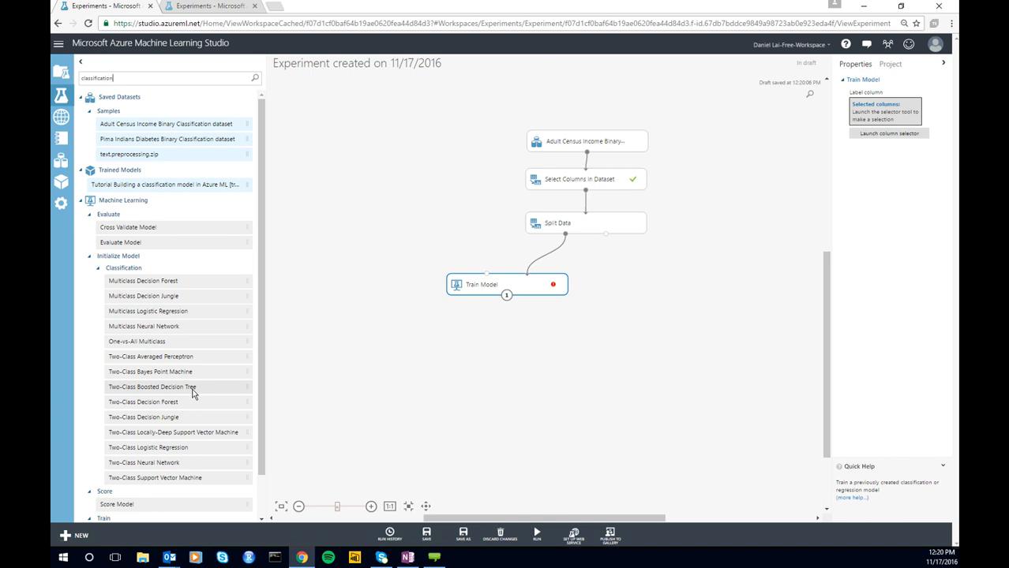
mouse_move(456, 278)
mouse_down()
mouse_move(450, 237)
mouse_move(434, 237)
mouse_move(482, 288)
mouse_move(465, 291)
mouse_up()
click(455, 256)
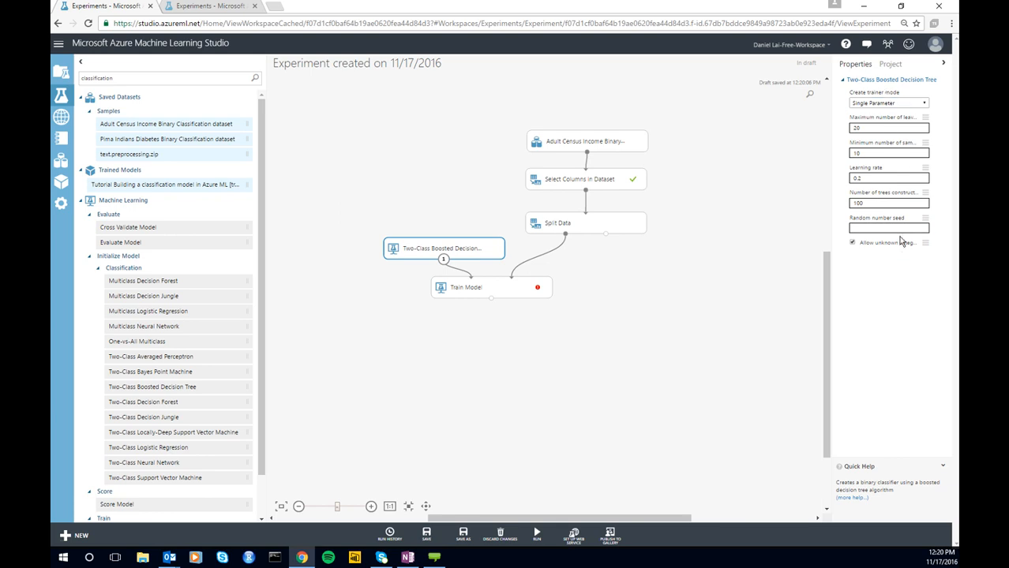
Review the training parameters of the Two-Class Boosted Decision Tree, from maximum number of leaves to number of trees.
click(826, 137)
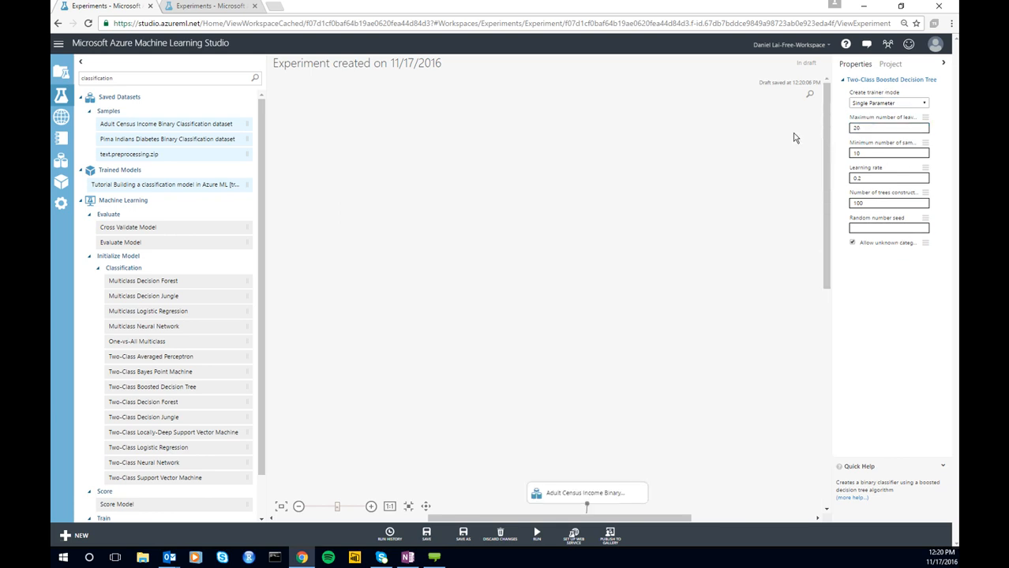
scroll(779, 229, up, 2)
scroll(776, 236, down, 3)
scroll(774, 240, up, 2)
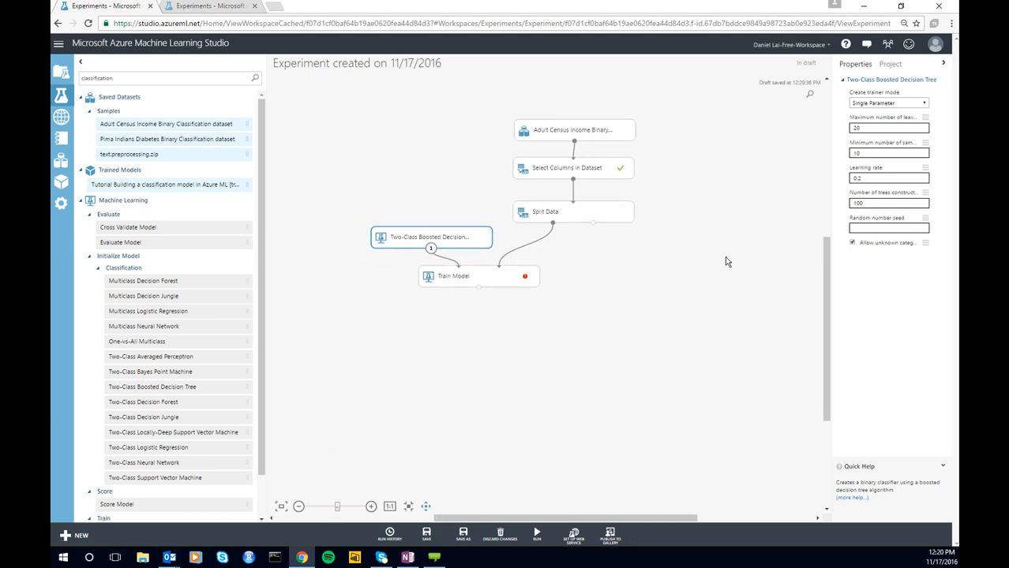
click(895, 129)
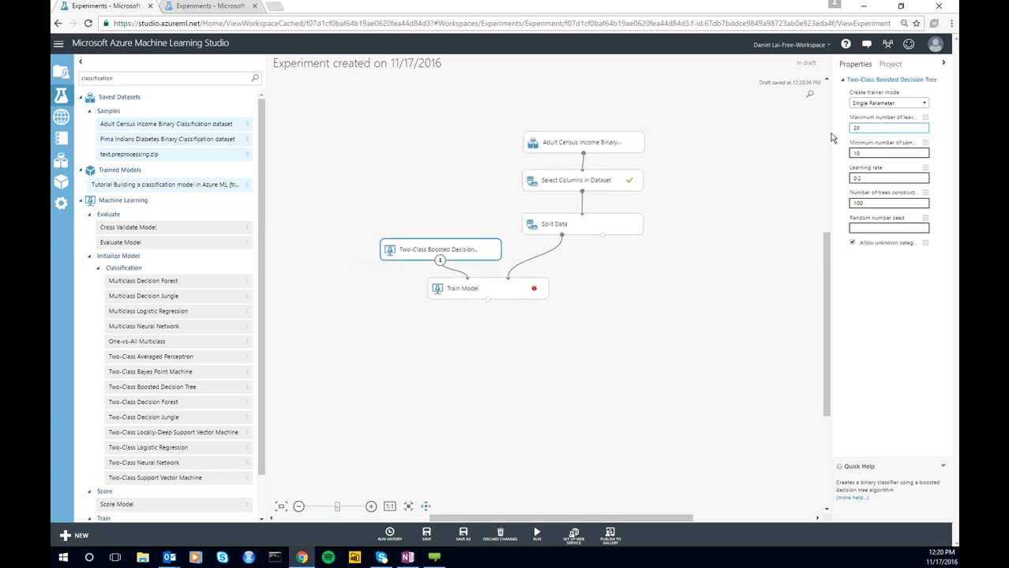
click(887, 154)
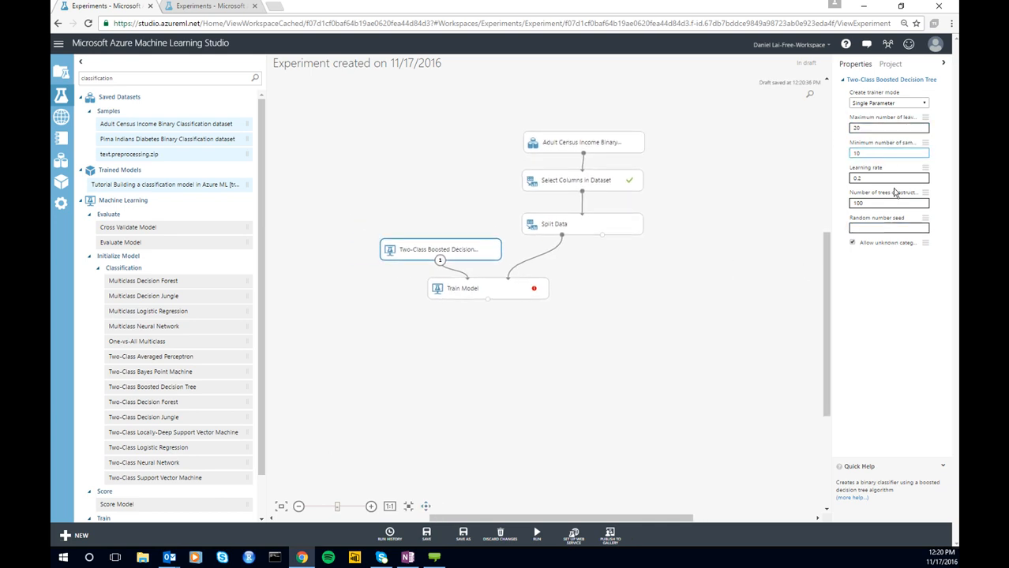
click(869, 186)
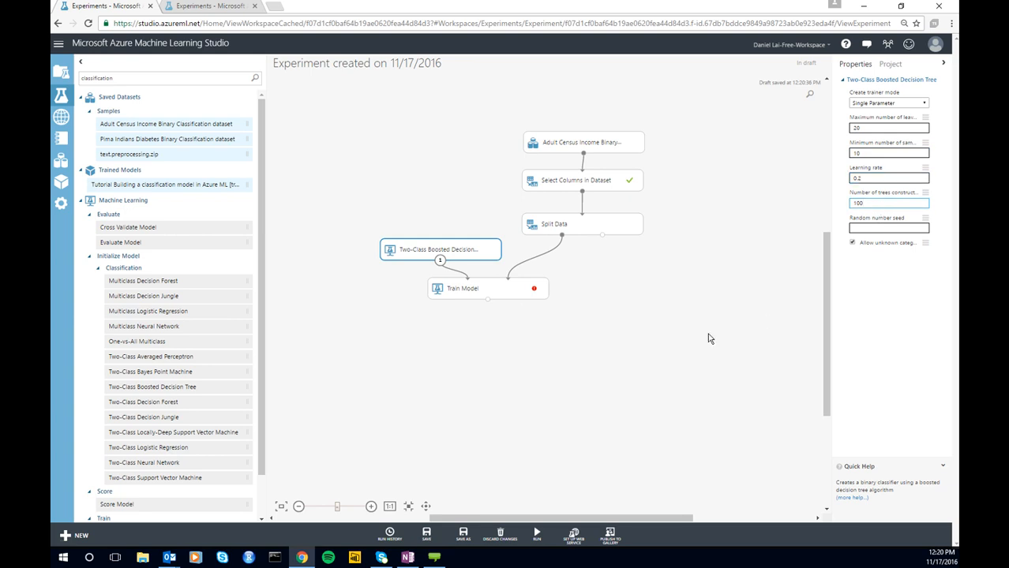
Shift Train Model and the boosted decision tree away from Split Data, and set Train Model's label column to income.
drag(520, 287, 508, 294)
drag(470, 251, 452, 247)
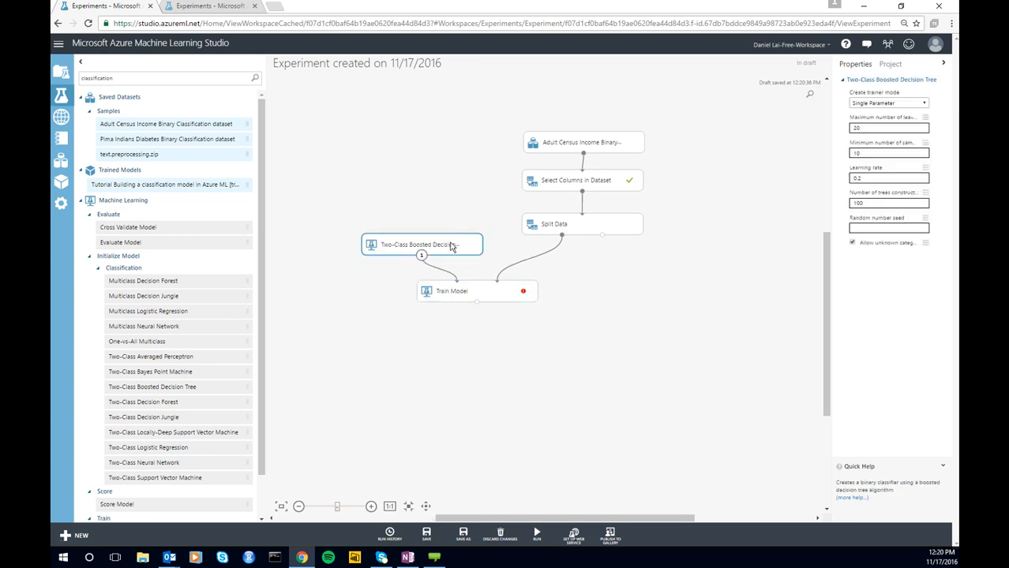
drag(474, 284, 475, 286)
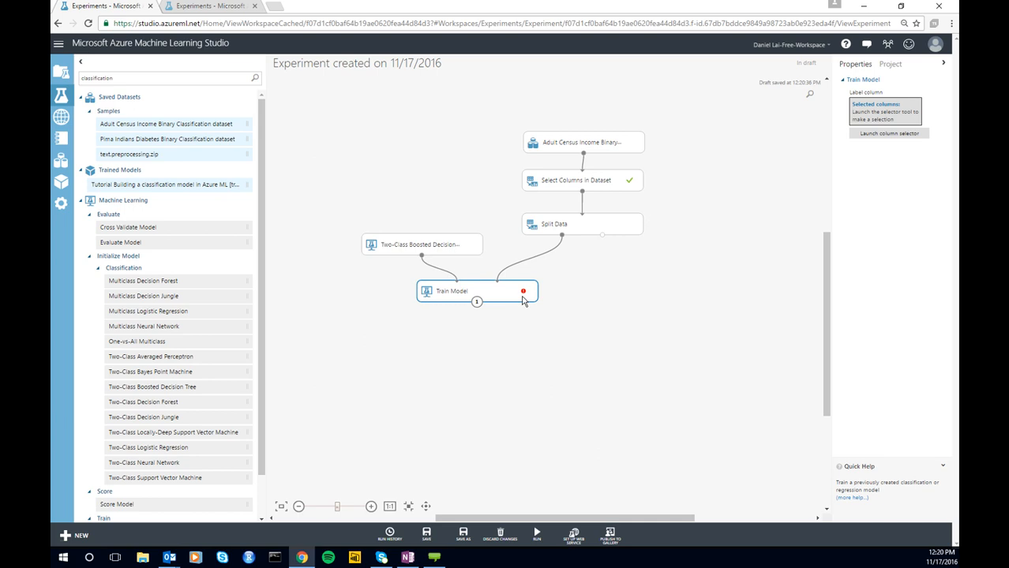
click(889, 135)
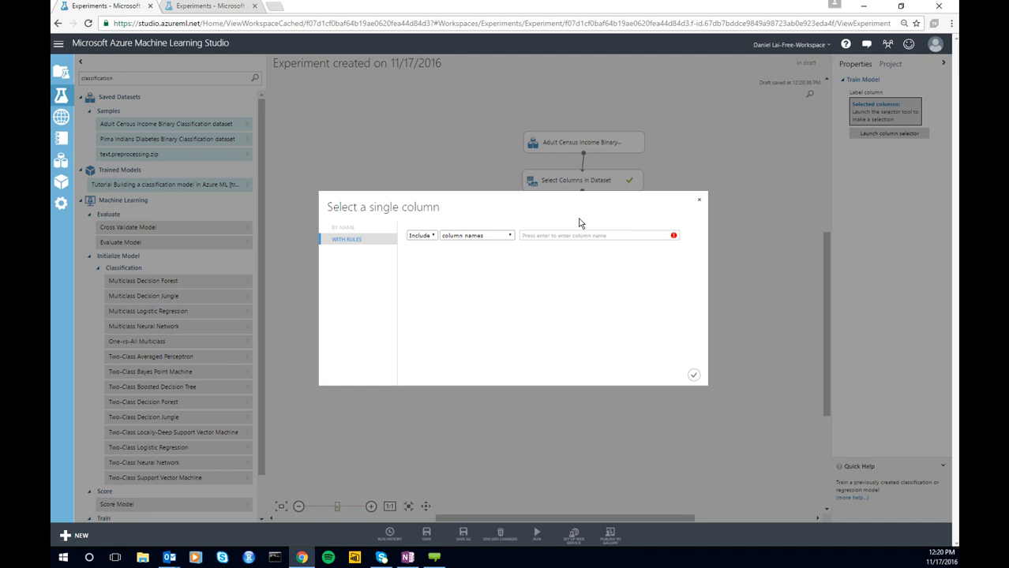
click(581, 235)
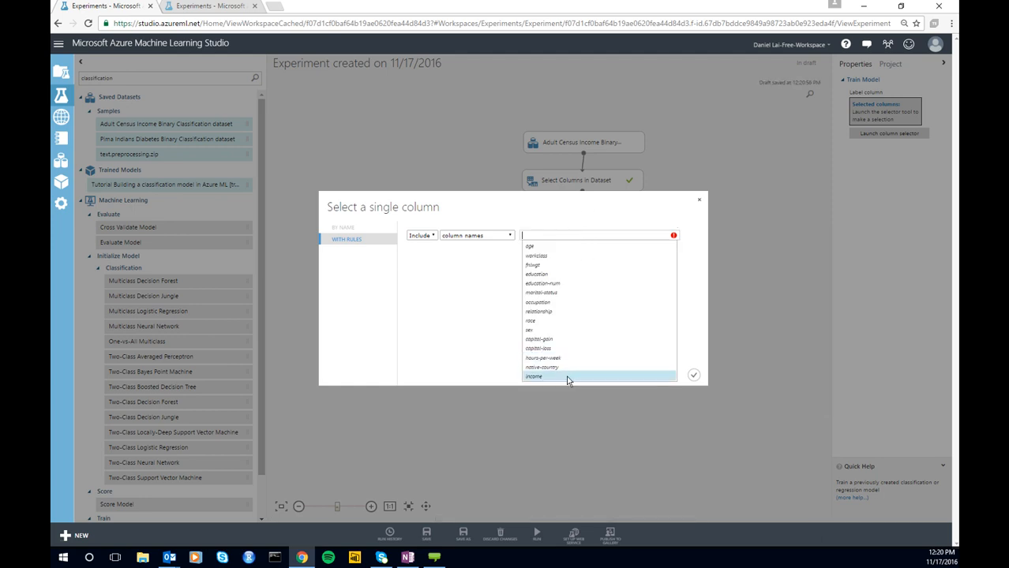
click(567, 378)
click(522, 326)
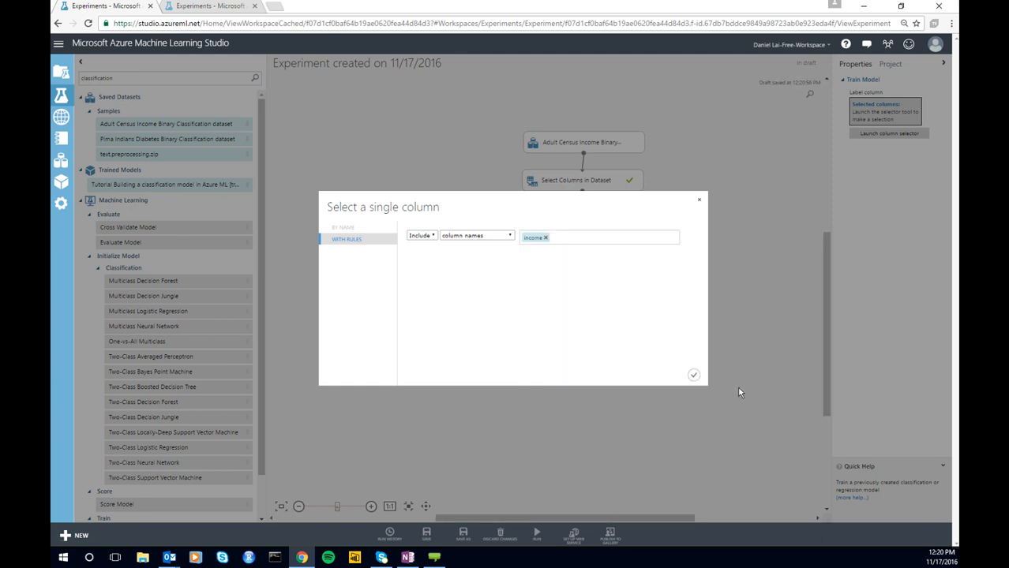
click(693, 375)
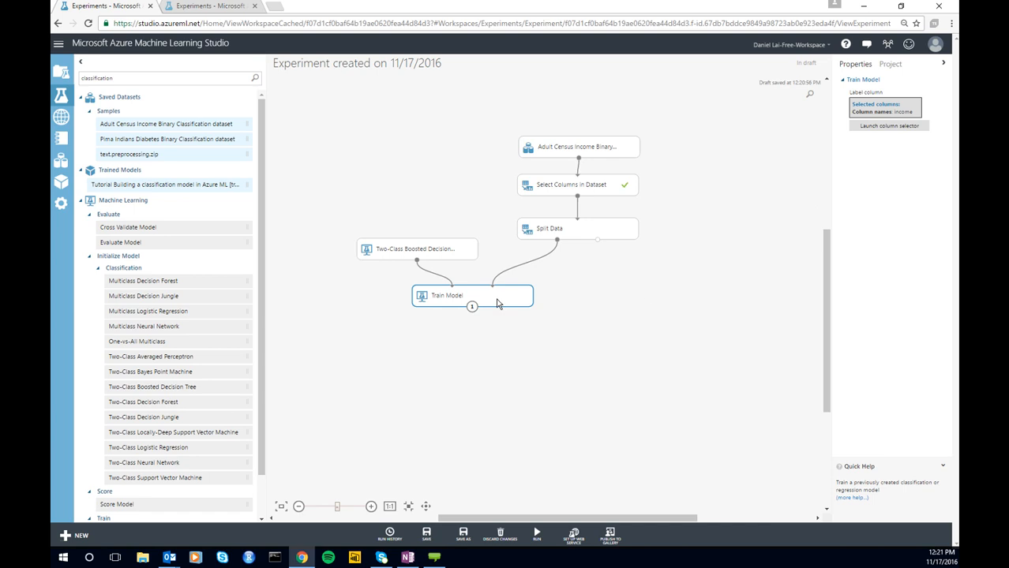
Move Train Model and the Two-Class Boosted Decision Tree farther down the canvas, below Split Data.
drag(496, 297, 481, 318)
drag(439, 258, 437, 275)
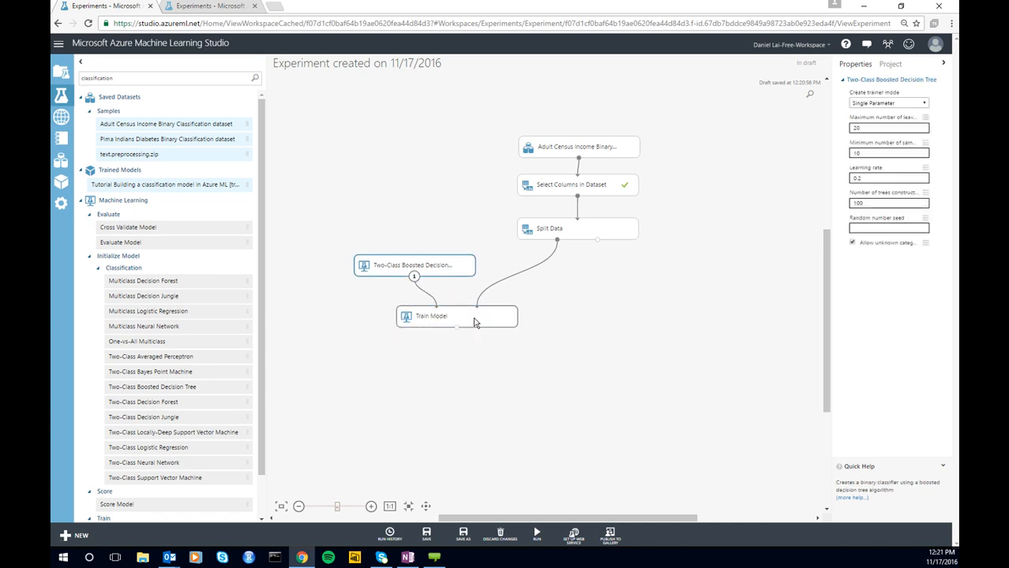
drag(474, 320, 471, 316)
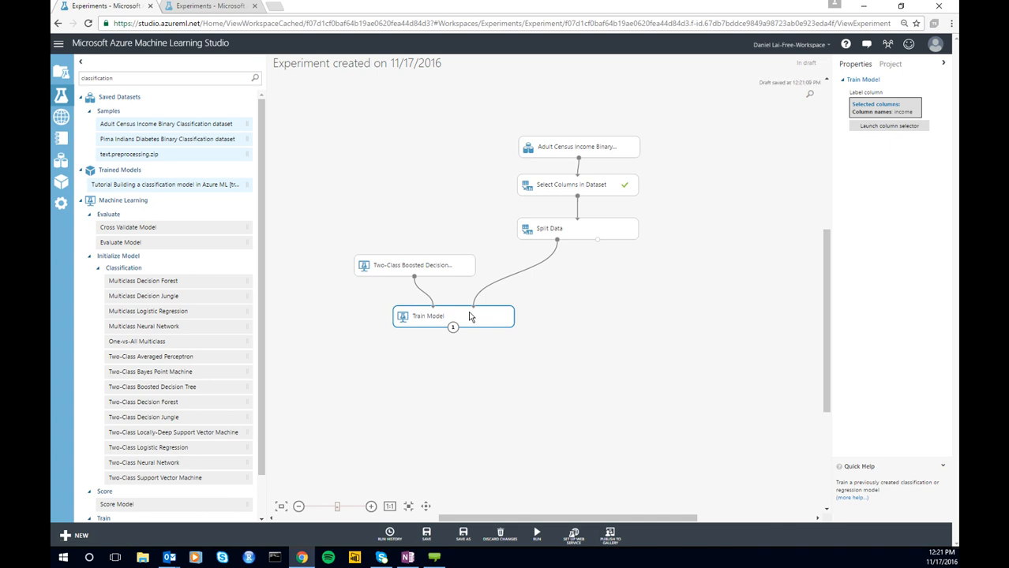
Add a Score Model module below Train Model, fed by Train Model's output and Split Data's second output.
double_click(83, 79)
text(score model)
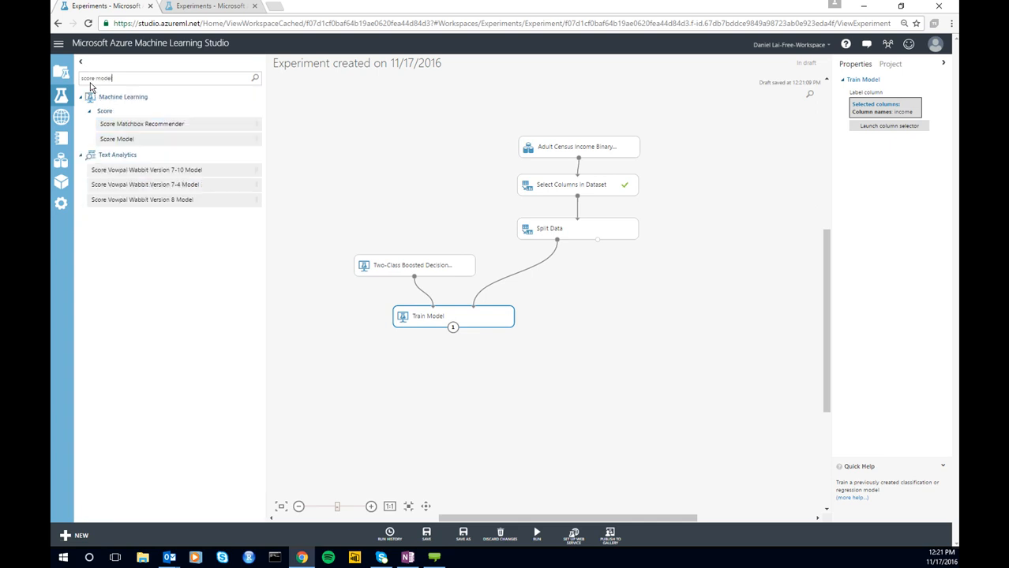
drag(116, 124, 496, 360)
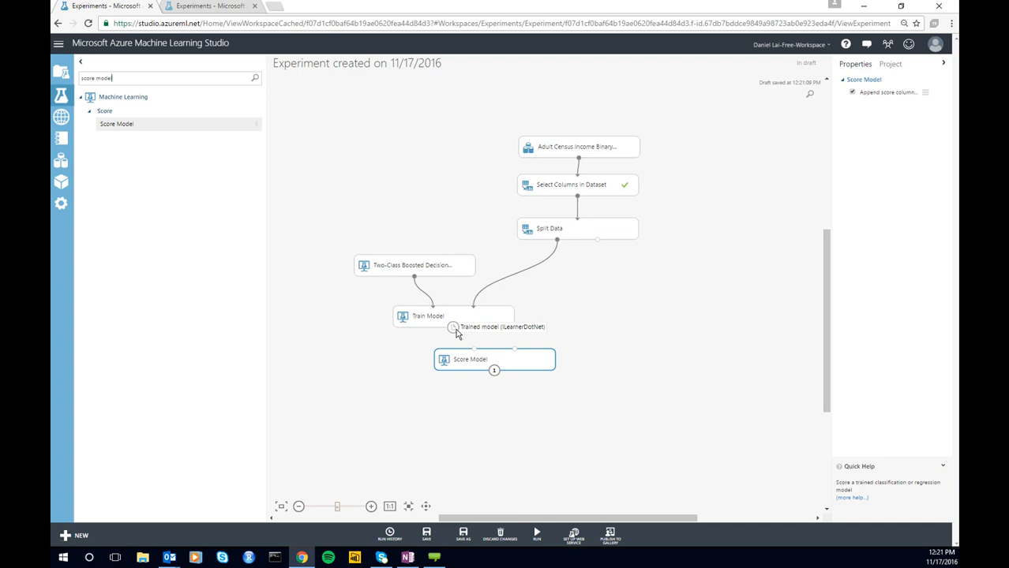
drag(456, 332, 519, 365)
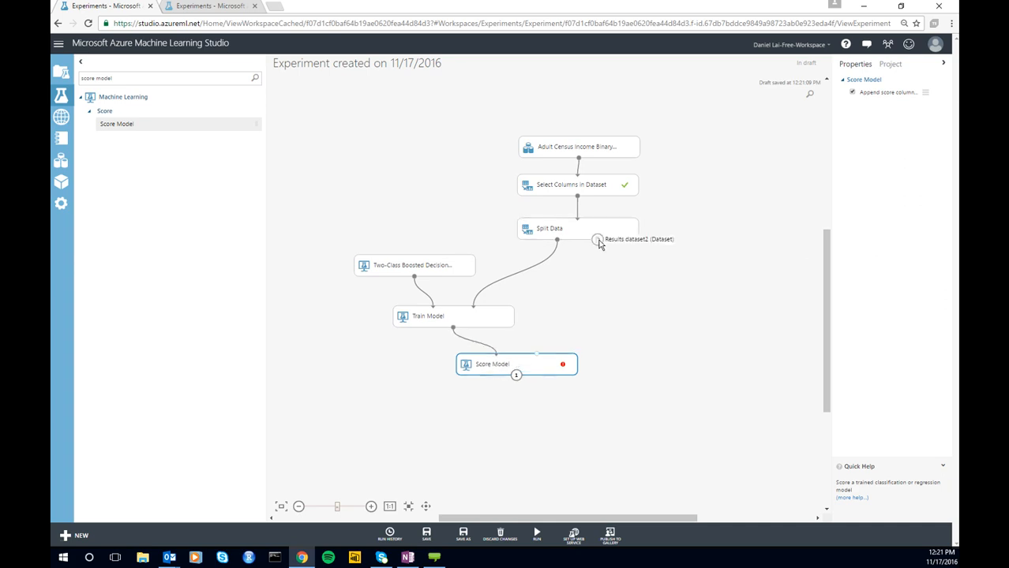
drag(598, 240, 536, 361)
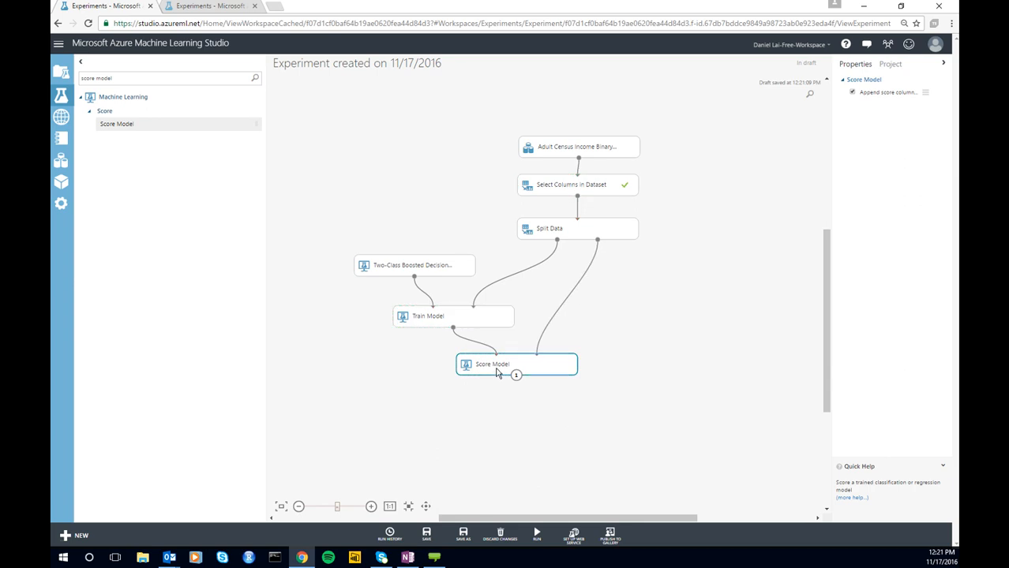
Run the Score Model module and visualize its scored dataset.
right_click(571, 374)
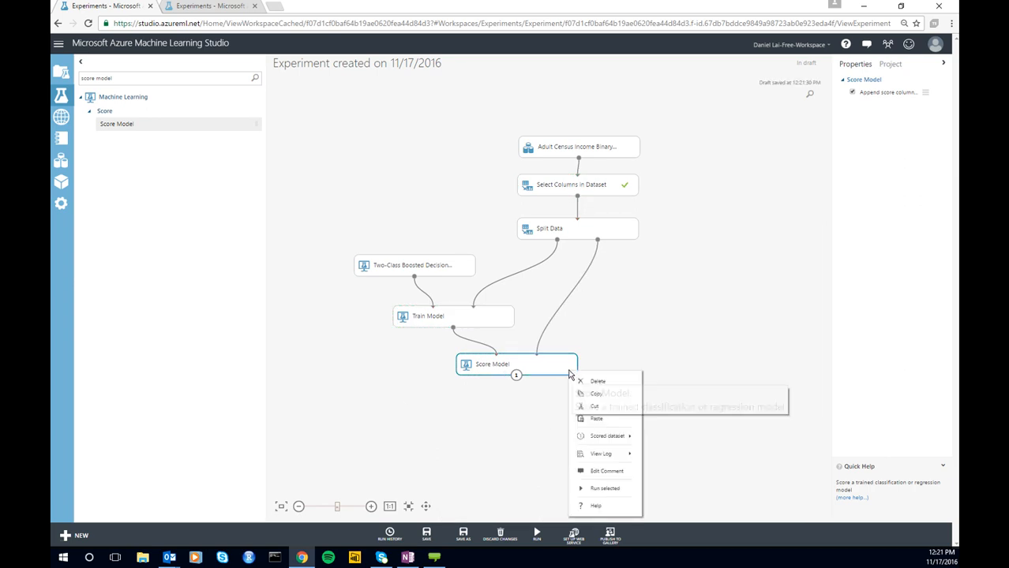
click(596, 491)
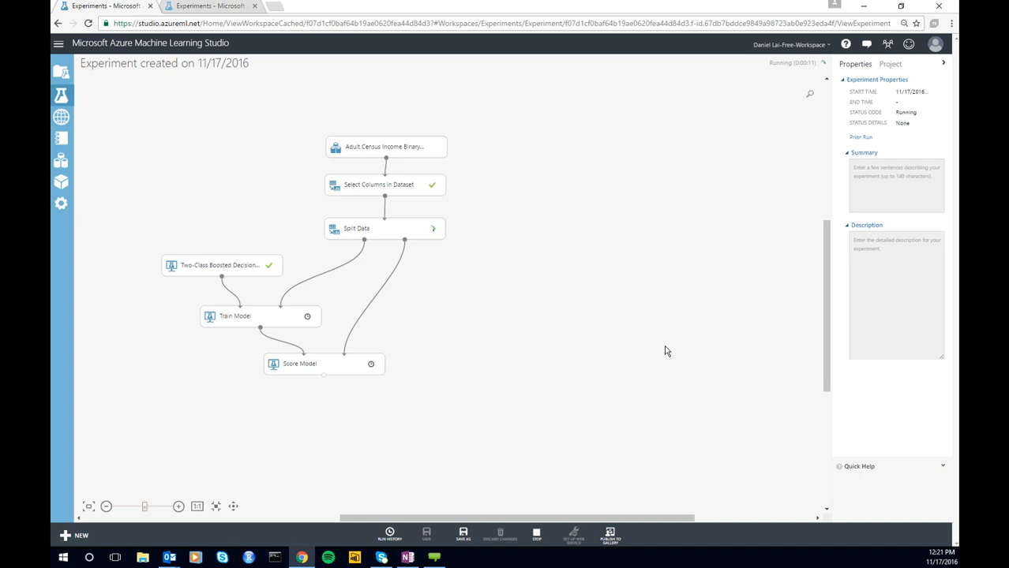
drag(589, 356, 720, 322)
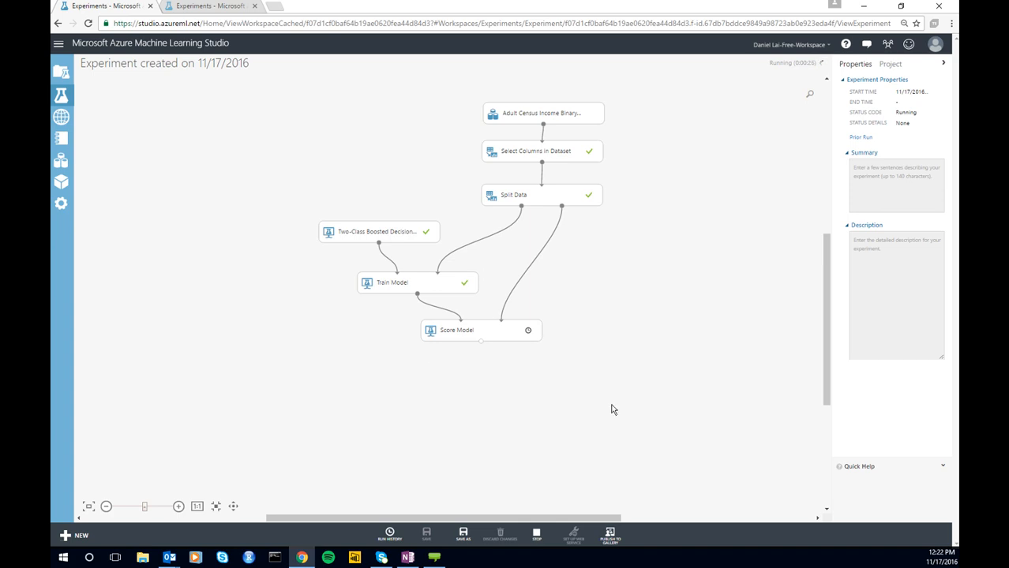
click(506, 337)
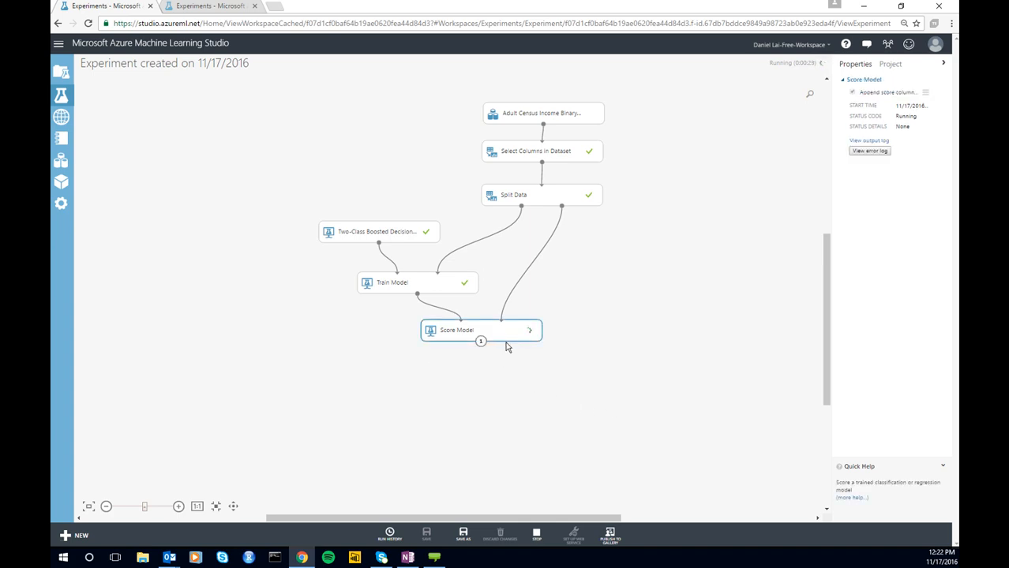
right_click(672, 341)
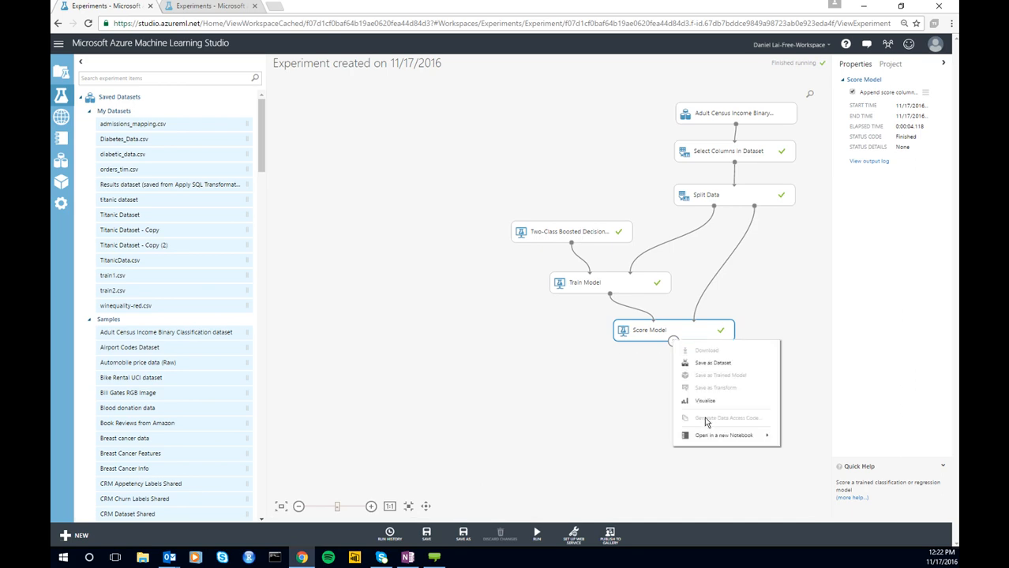
click(705, 402)
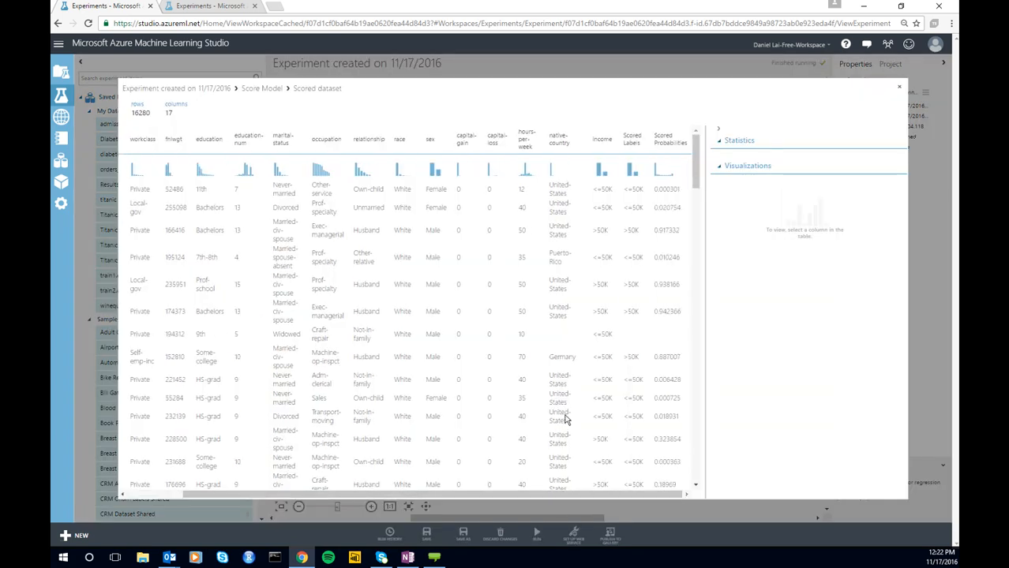
Examine the Scored Probabilities column's values, statistics and histogram, and close the scored dataset view.
click(675, 196)
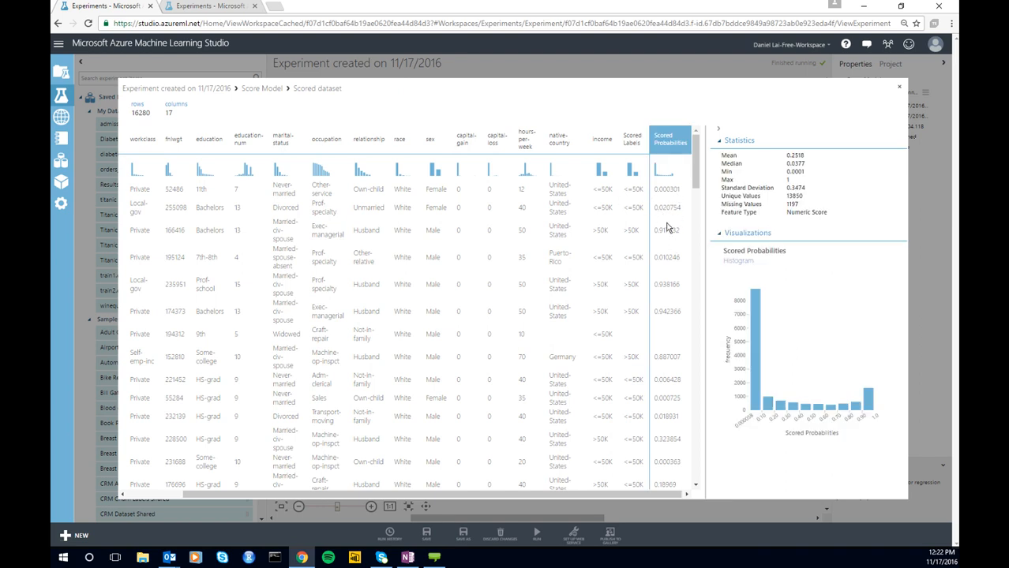
scroll(667, 233, down, 2)
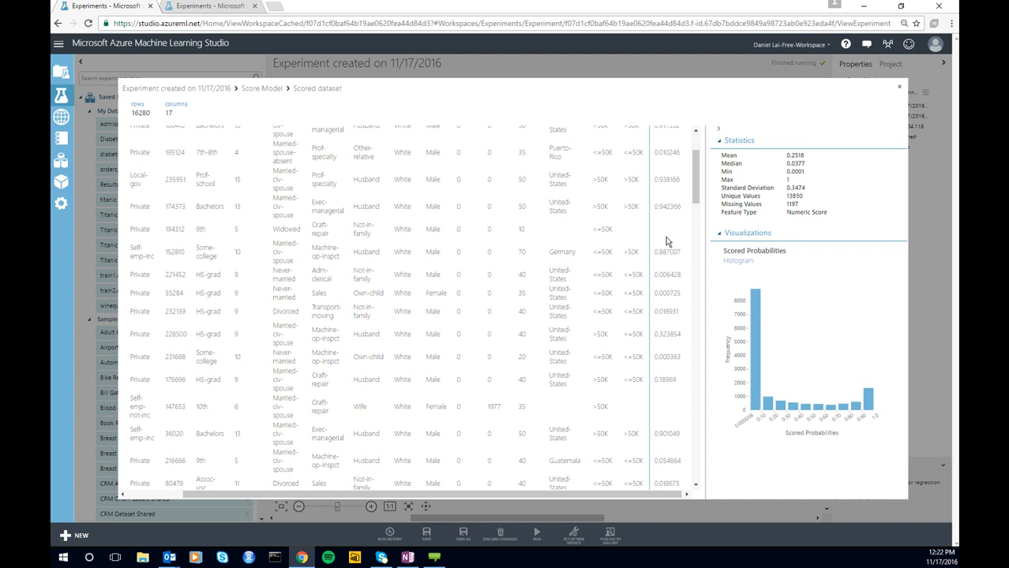
scroll(667, 237, down, 1)
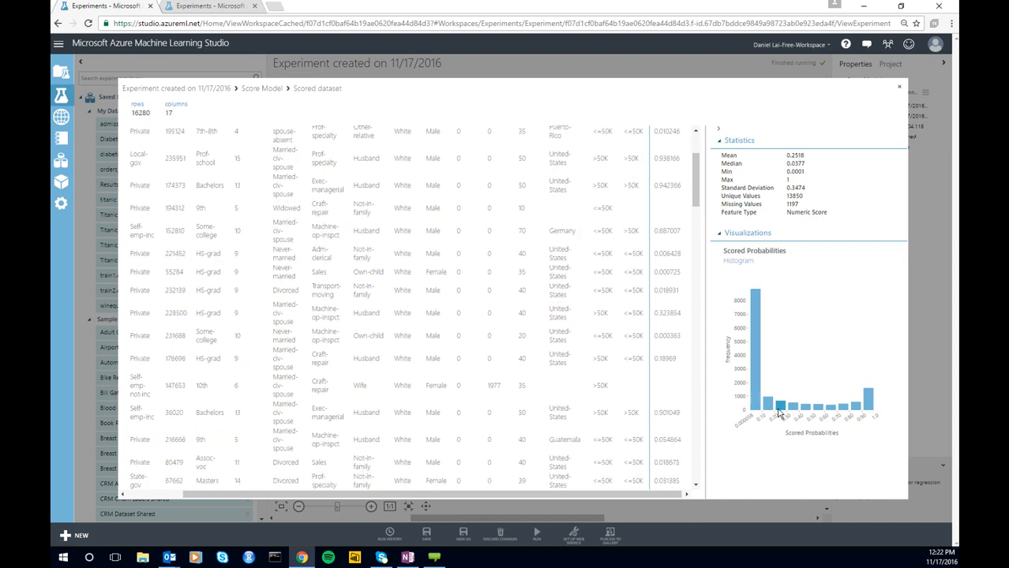
click(899, 87)
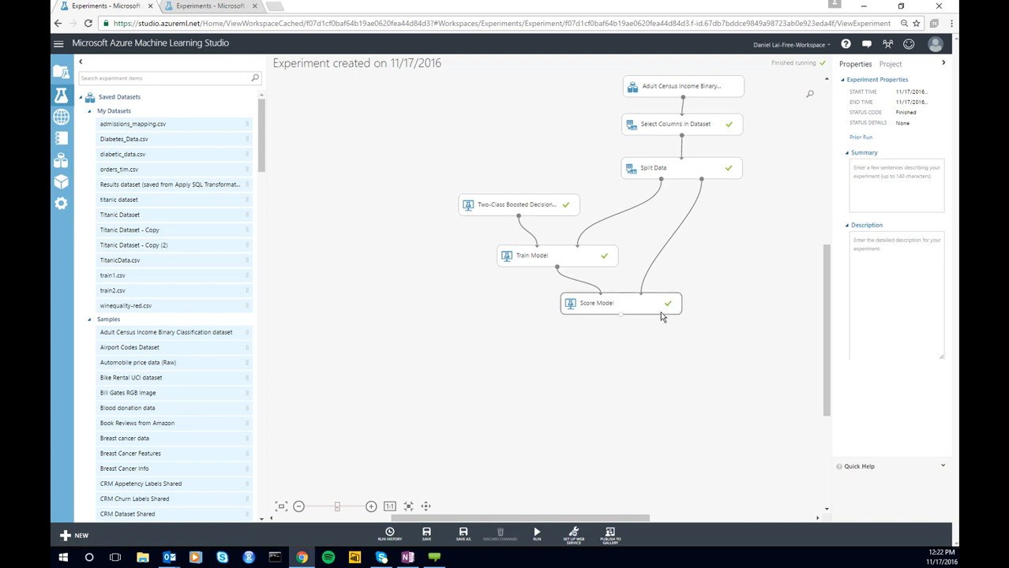
Add a Permutation Feature Importance module beside Score Model, connecting Train Model's output and Split Data's second output to it.
click(559, 204)
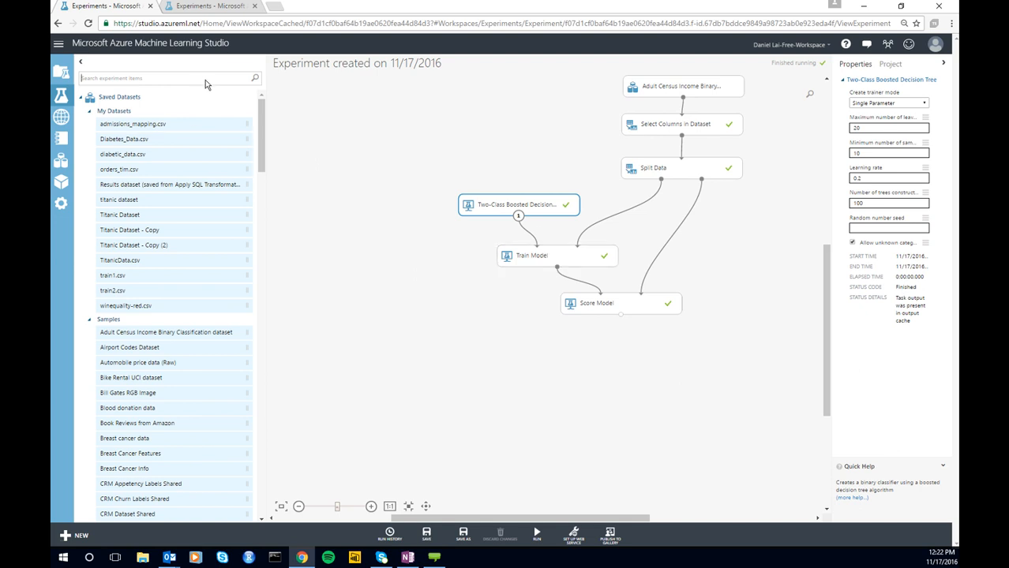
text(permutation feature)
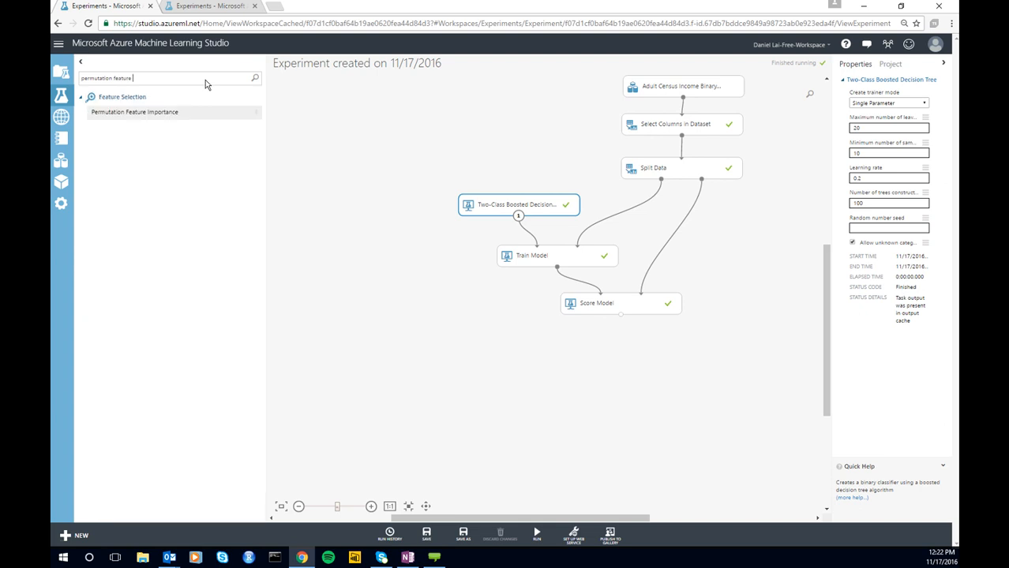
drag(291, 152, 499, 303)
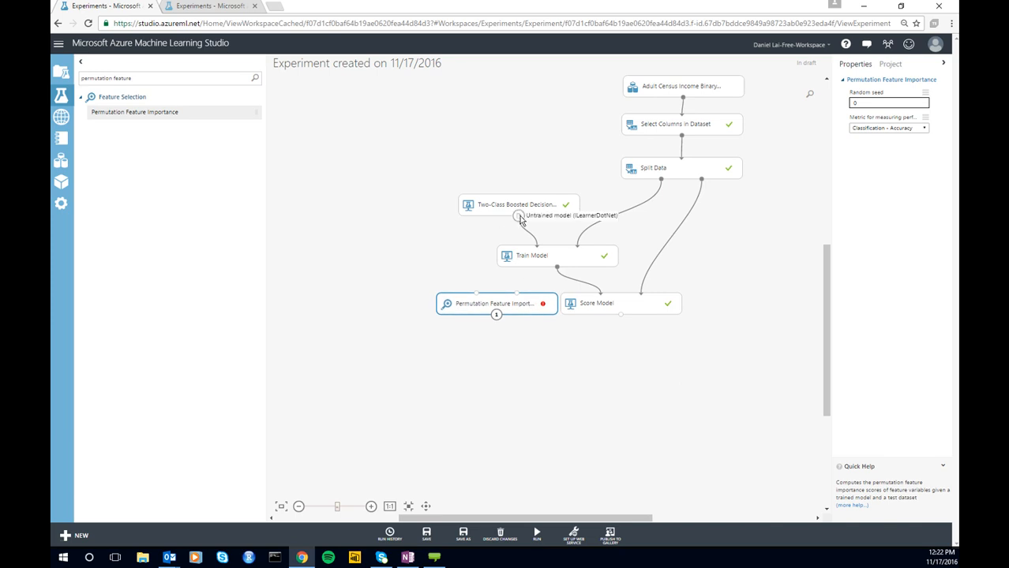
drag(558, 269, 476, 298)
drag(701, 180, 522, 307)
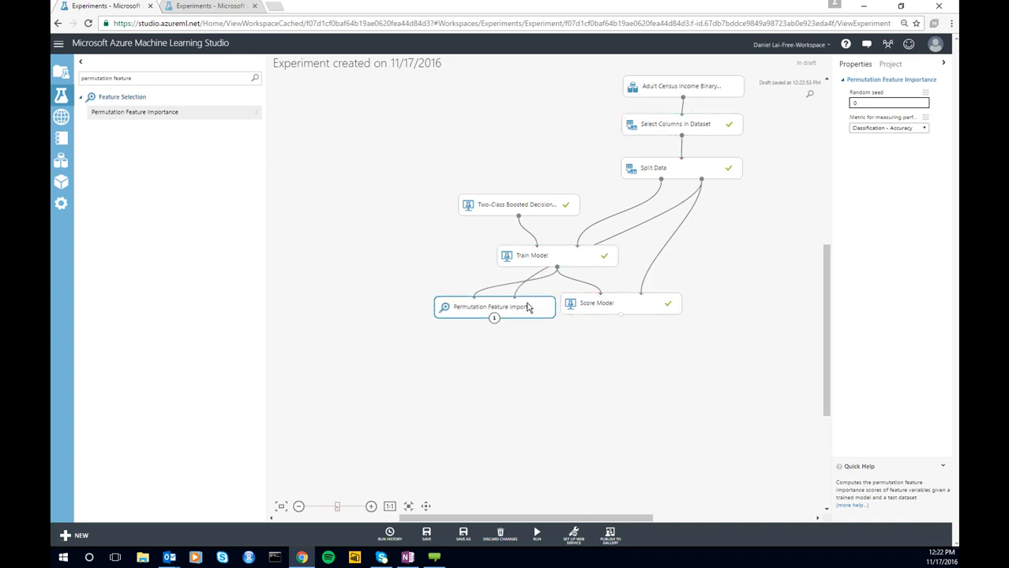
Run the Permutation Feature Importance module, visualize its feature importance scores, and close the results.
right_click(522, 307)
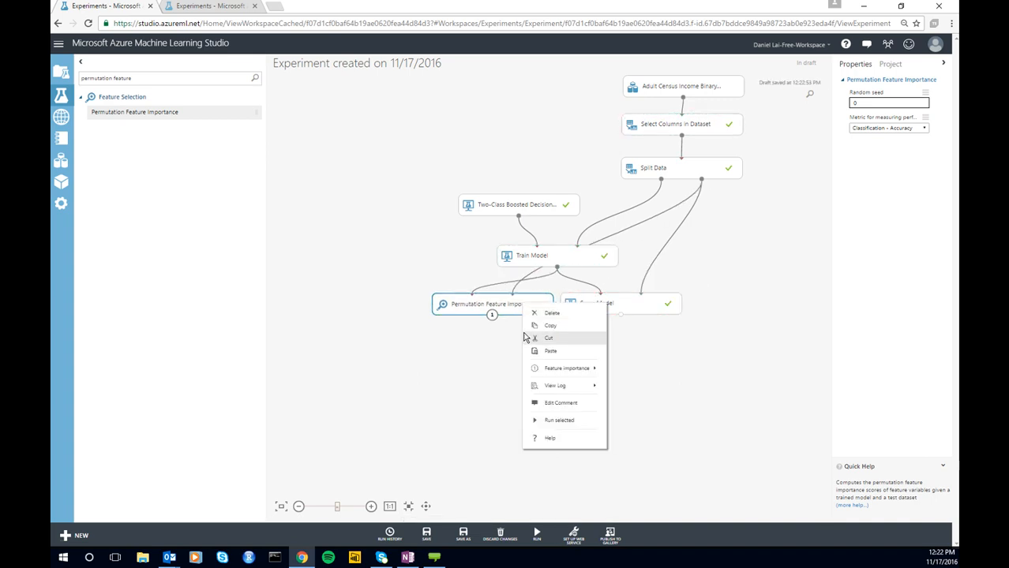
click(574, 421)
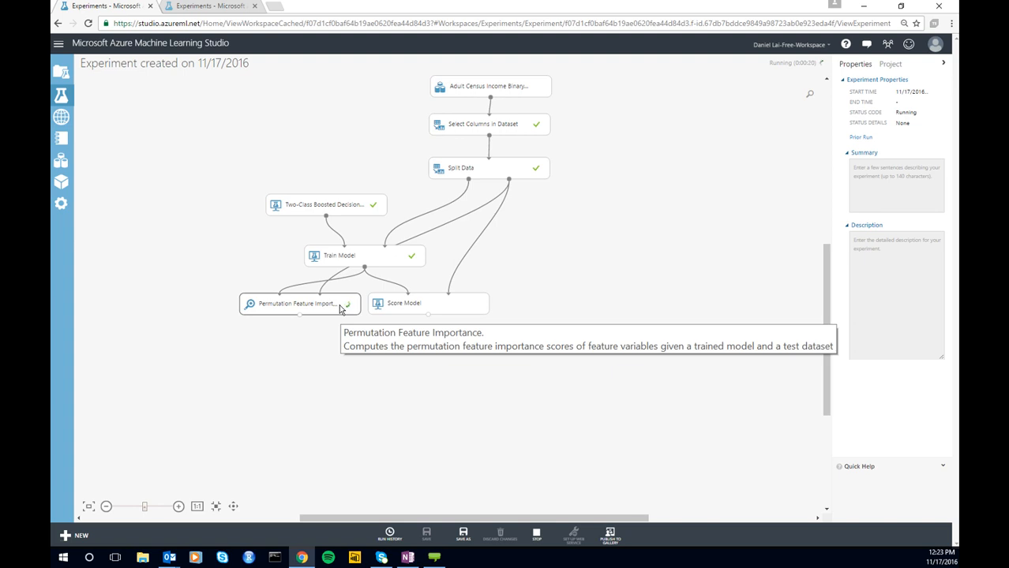
click(487, 303)
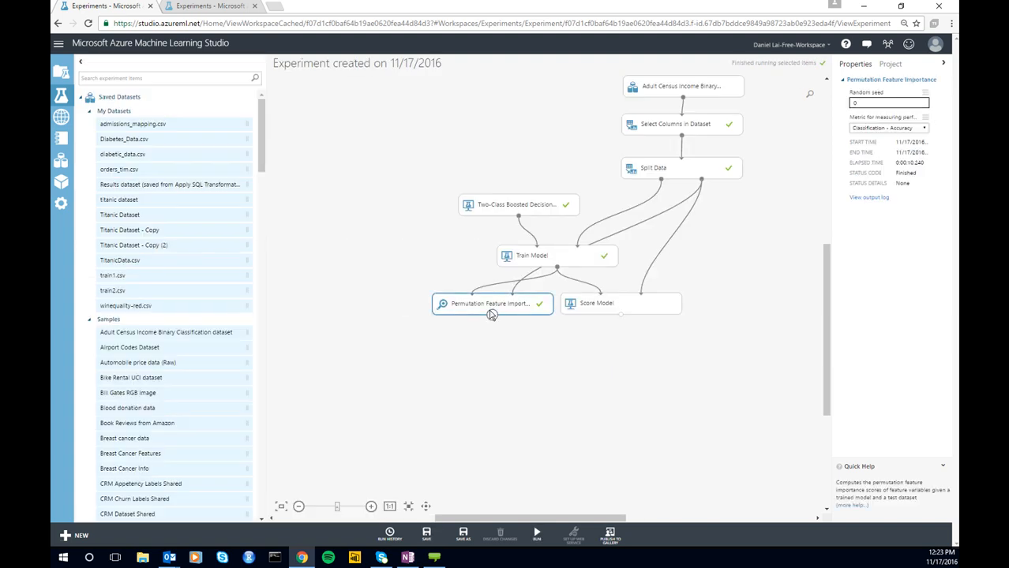
right_click(492, 314)
click(533, 377)
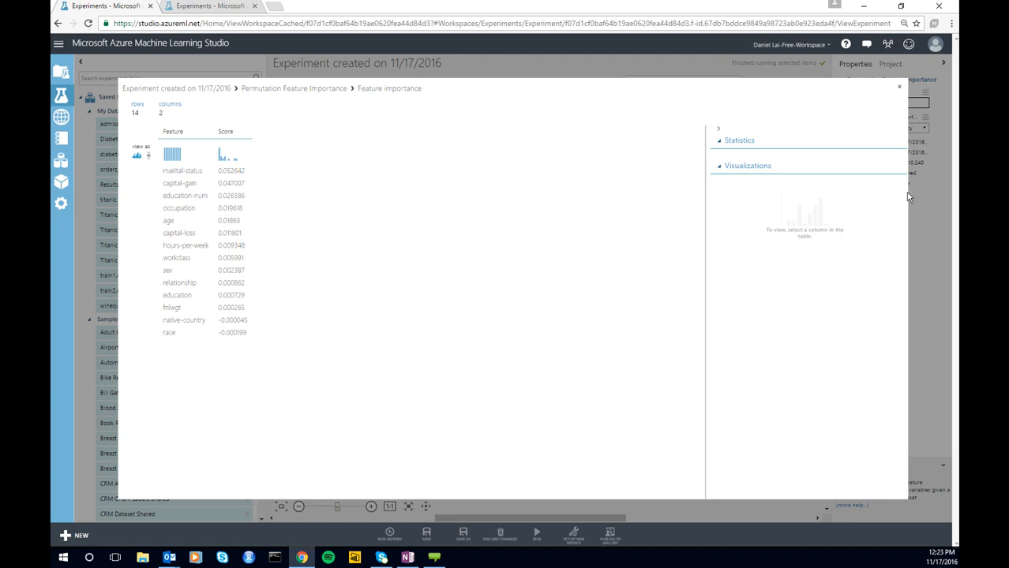
click(899, 87)
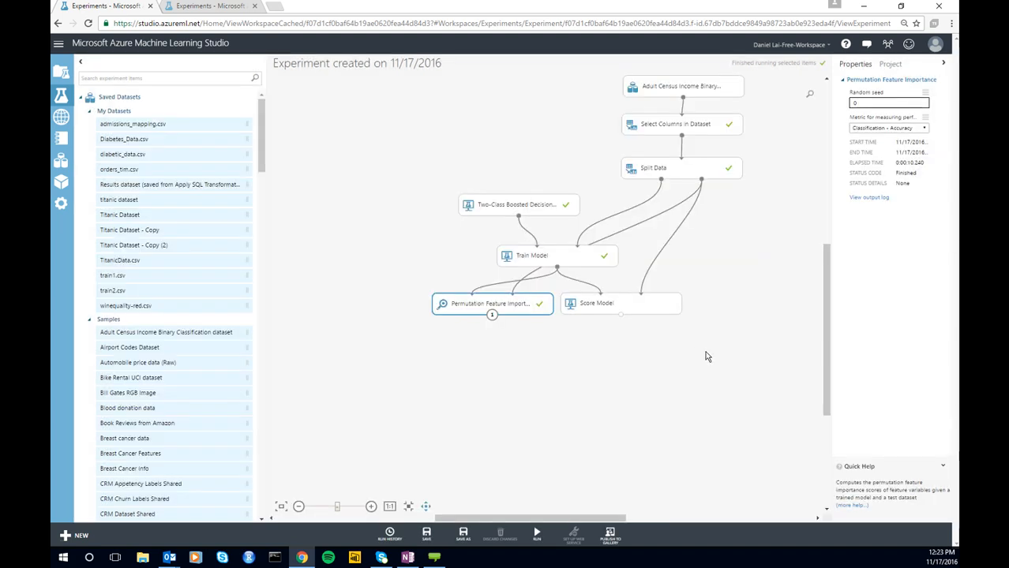
Add an Evaluate Model module below Score Model and connect the scored dataset output to its first input.
scroll(706, 356, down, 2)
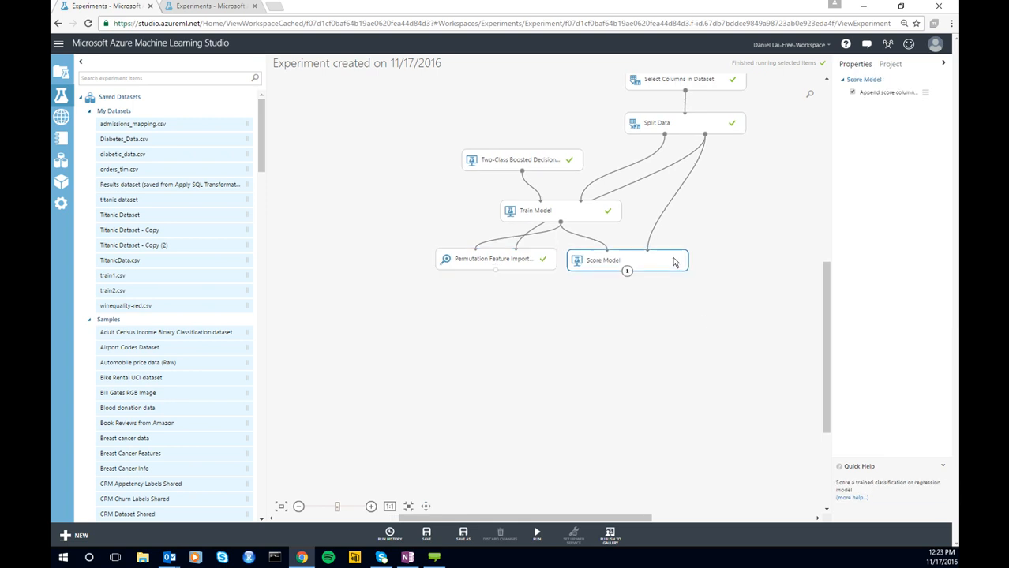
drag(671, 260, 673, 257)
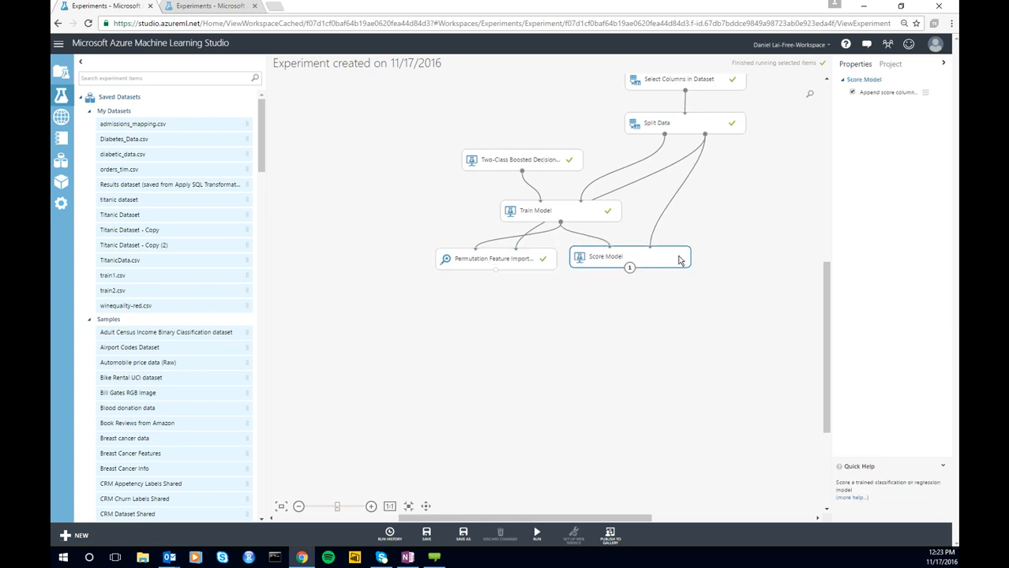
click(191, 80)
text(evaluate)
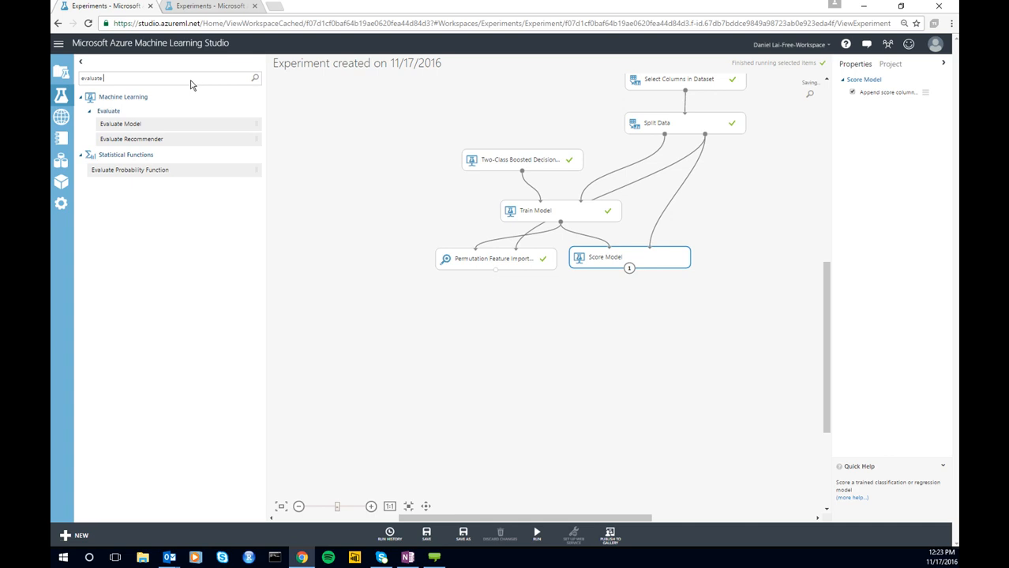
drag(175, 126, 632, 316)
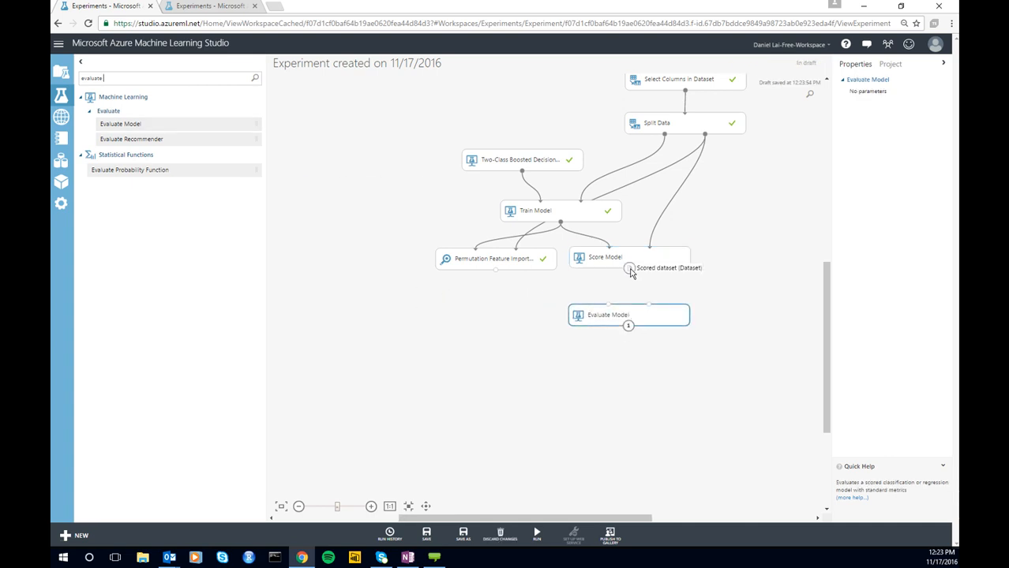
drag(630, 268, 607, 309)
Run the Evaluate Model module and visualize its evaluation results.
right_click(627, 325)
click(623, 320)
right_click(602, 316)
click(635, 432)
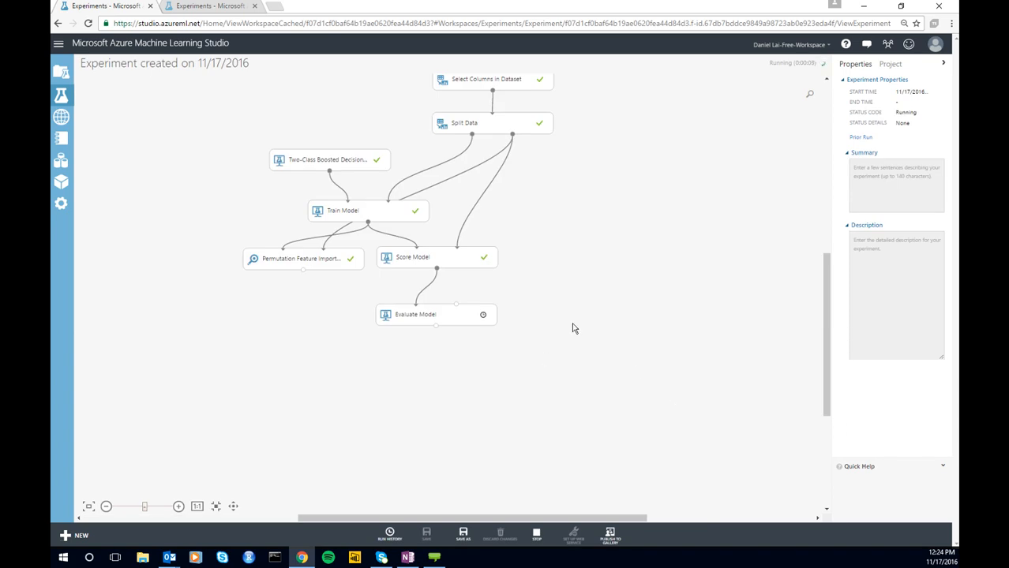
drag(577, 329, 595, 365)
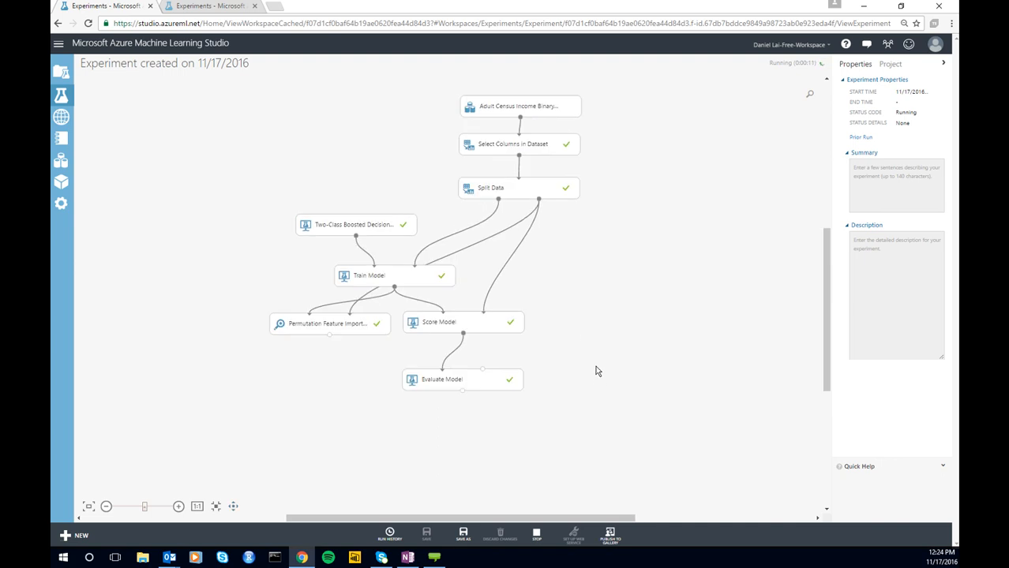
click(668, 386)
click(654, 391)
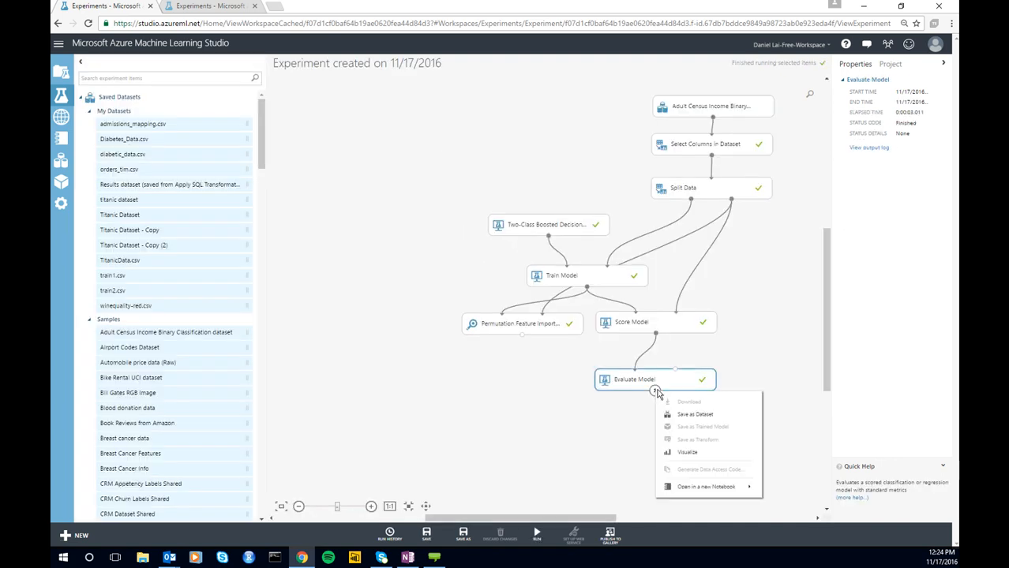
click(696, 453)
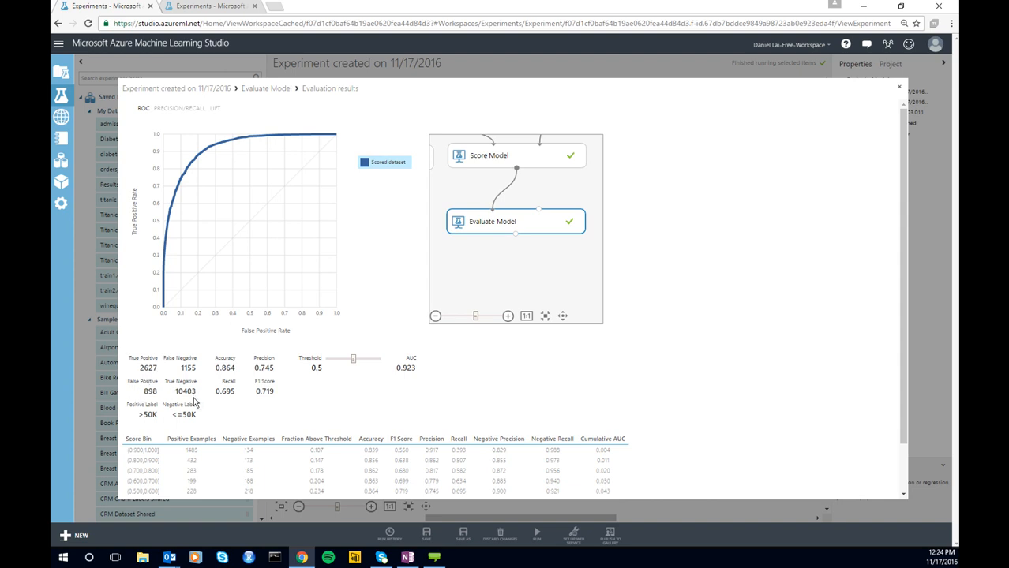
Examine the evaluation results' accuracy, recall, precision and F1 score, and close the view.
drag(216, 356, 240, 379)
click(240, 379)
drag(254, 381, 279, 392)
click(293, 407)
drag(254, 386, 281, 390)
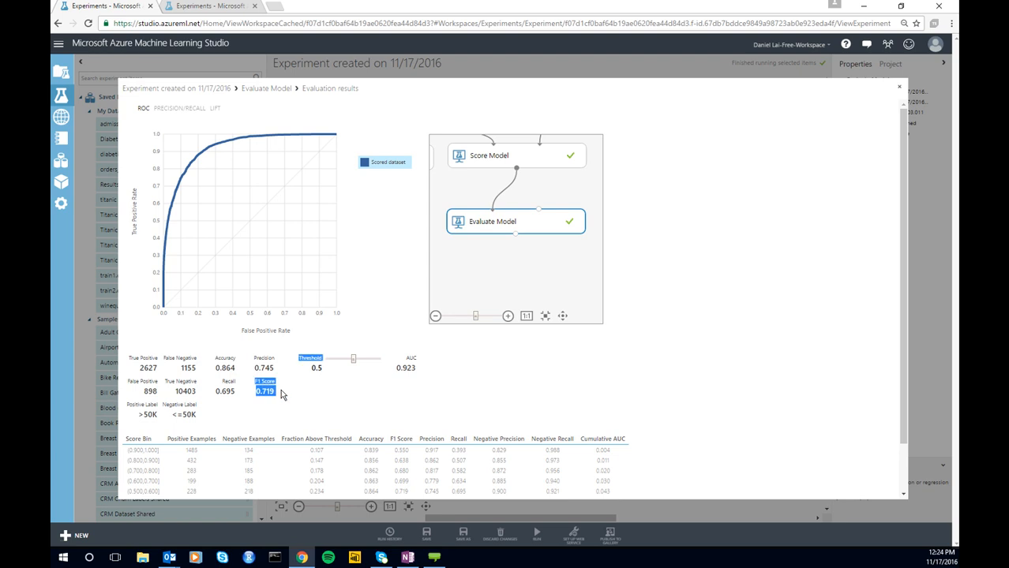
click(281, 395)
scroll(505, 375, down, 2)
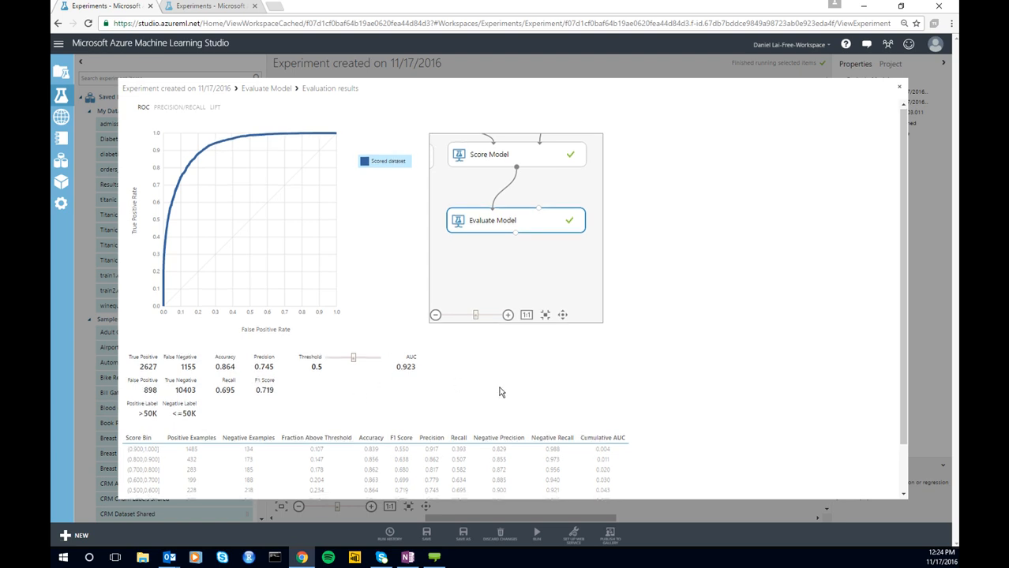
scroll(541, 365, up, 2)
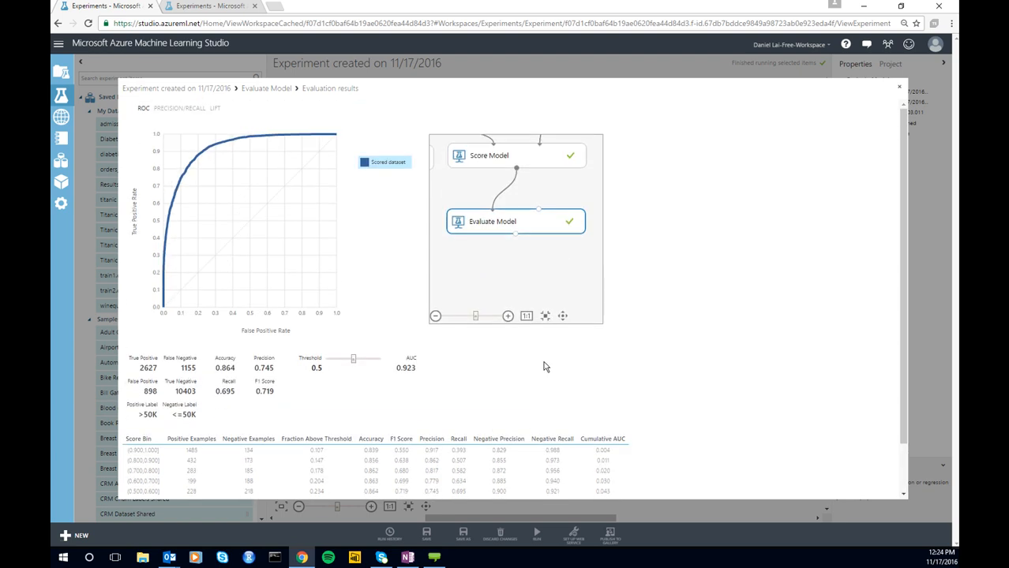
click(903, 88)
Remove the relationship and race columns from the selection in the Select Columns in Dataset module.
drag(769, 376, 747, 393)
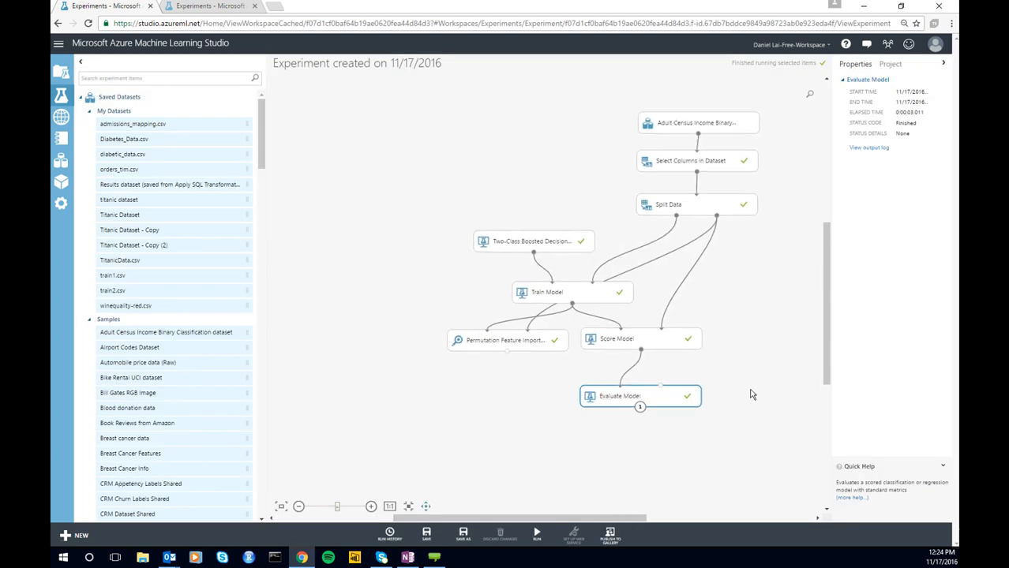
click(527, 354)
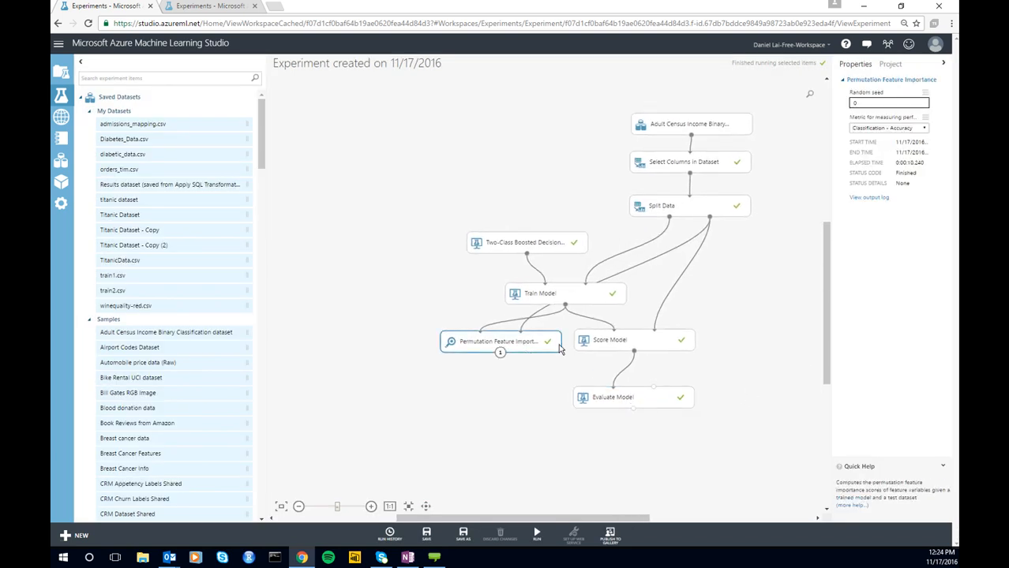
click(737, 173)
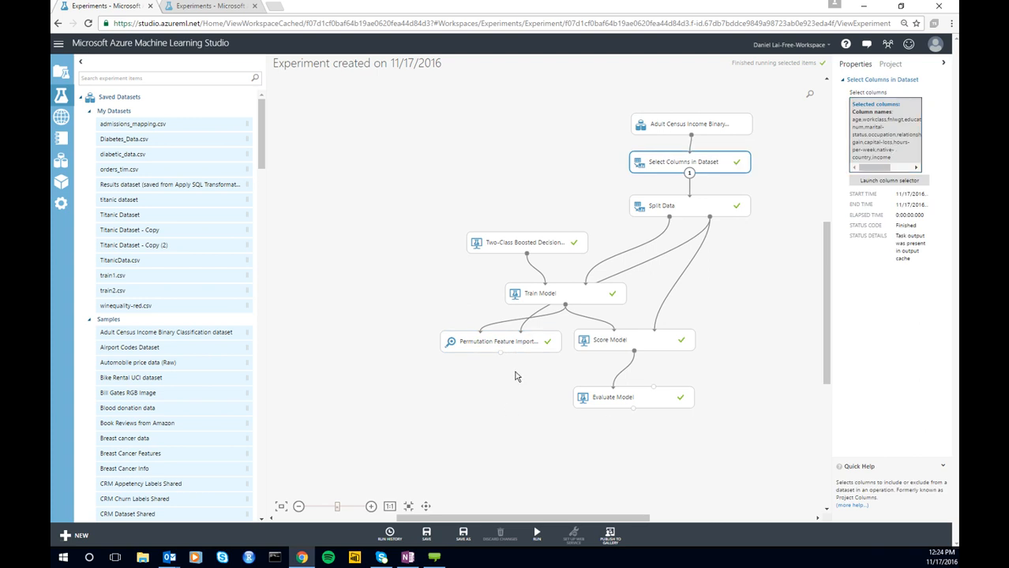
click(551, 342)
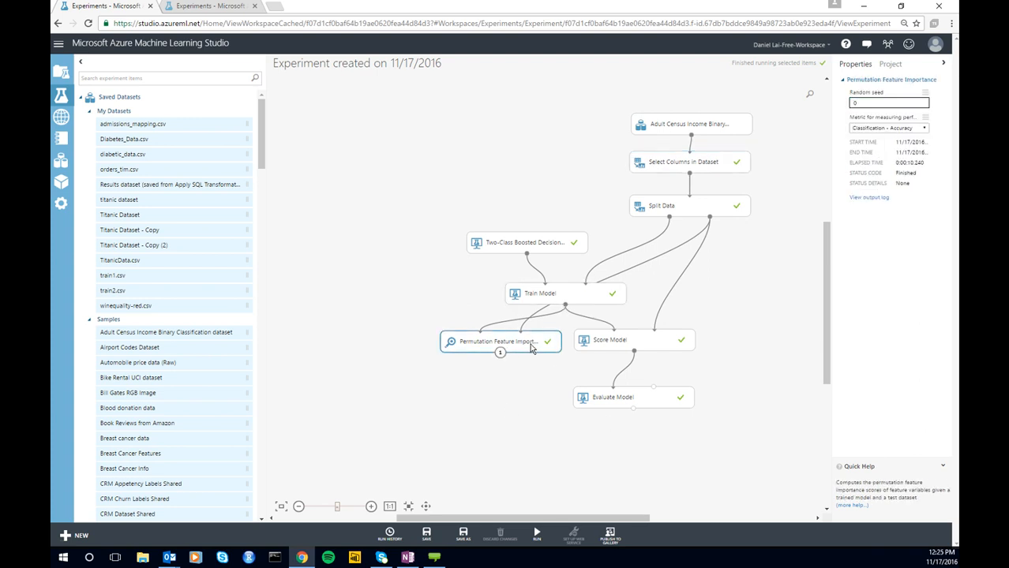
click(739, 168)
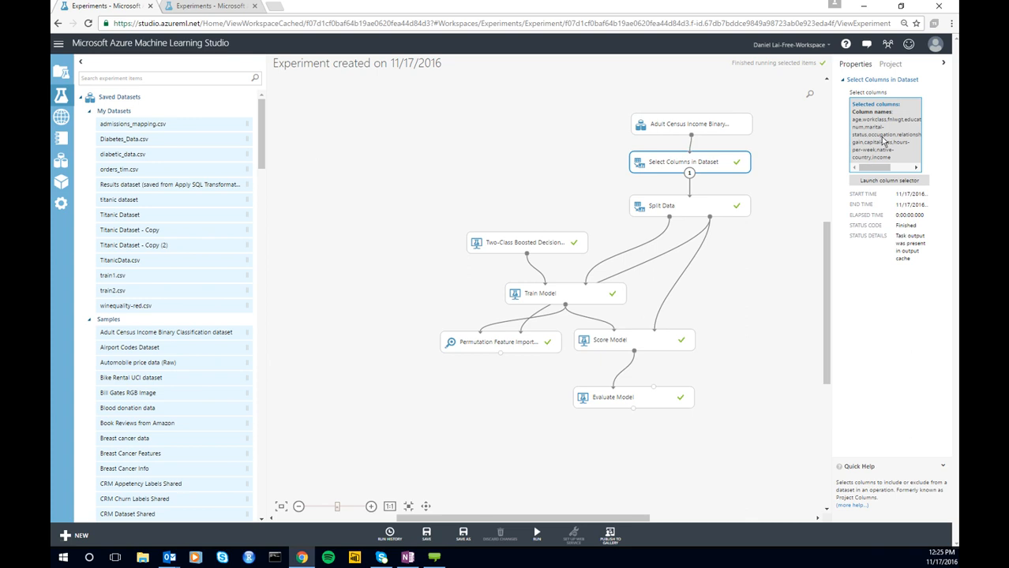
click(905, 181)
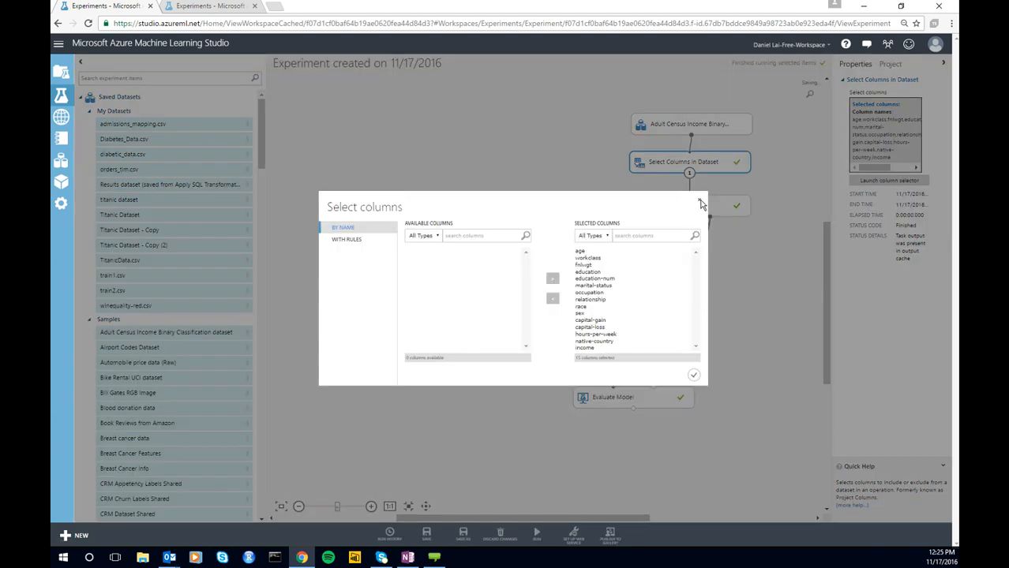
click(613, 299)
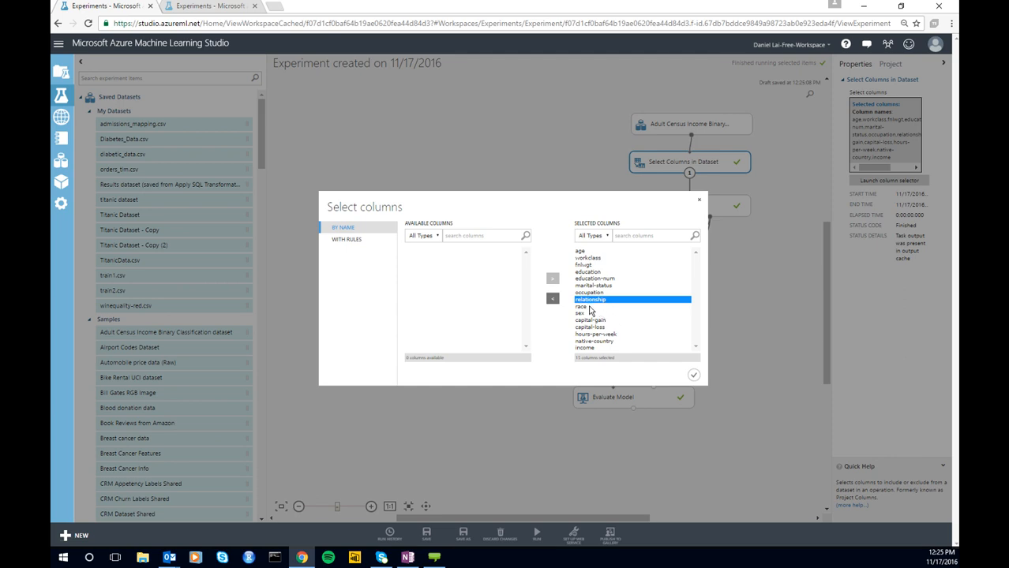
click(554, 301)
click(583, 300)
click(552, 300)
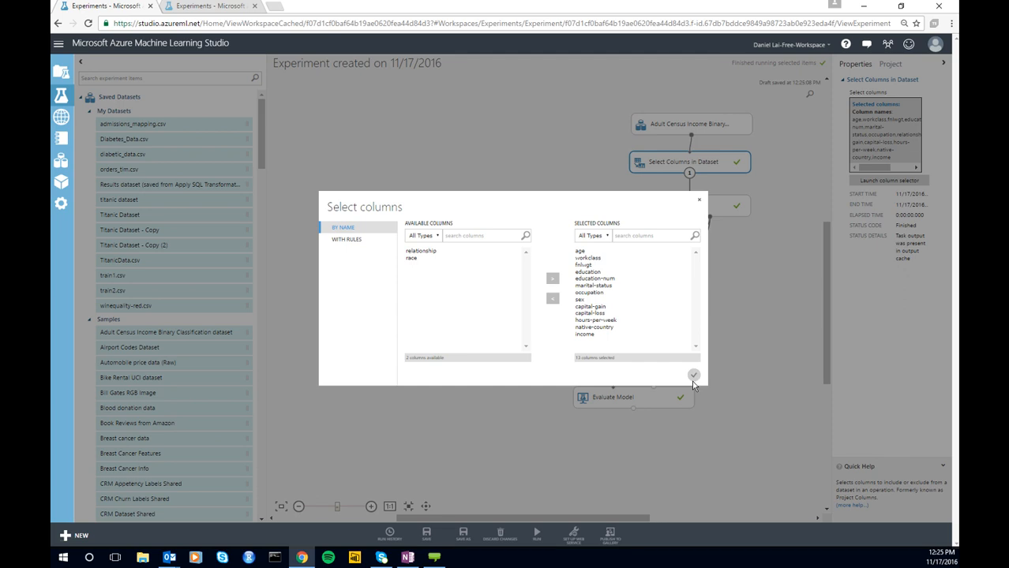
click(693, 378)
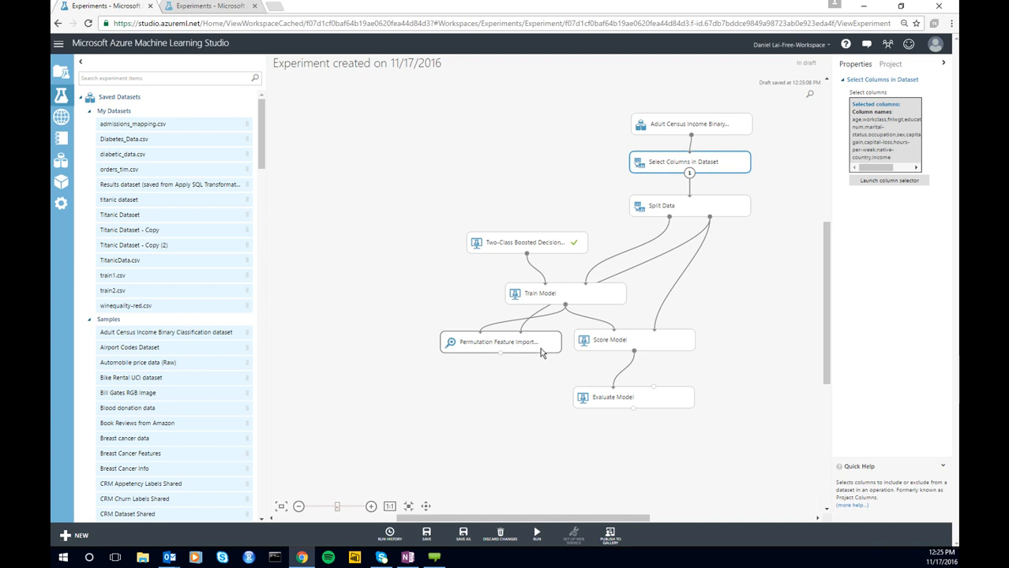
Rerun the experiment through the Evaluate Model module with the reduced column selection.
click(619, 401)
right_click(623, 404)
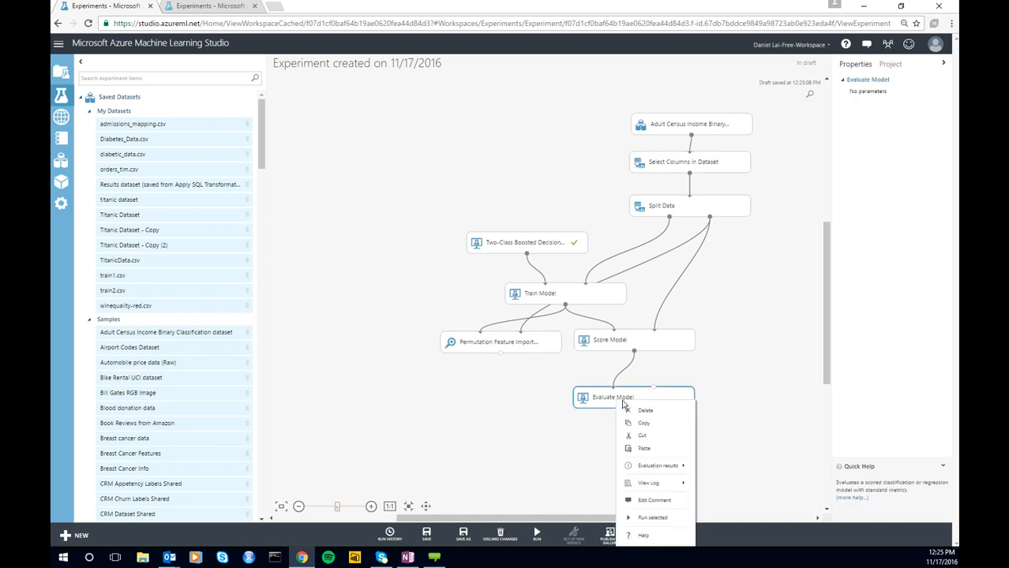
click(655, 518)
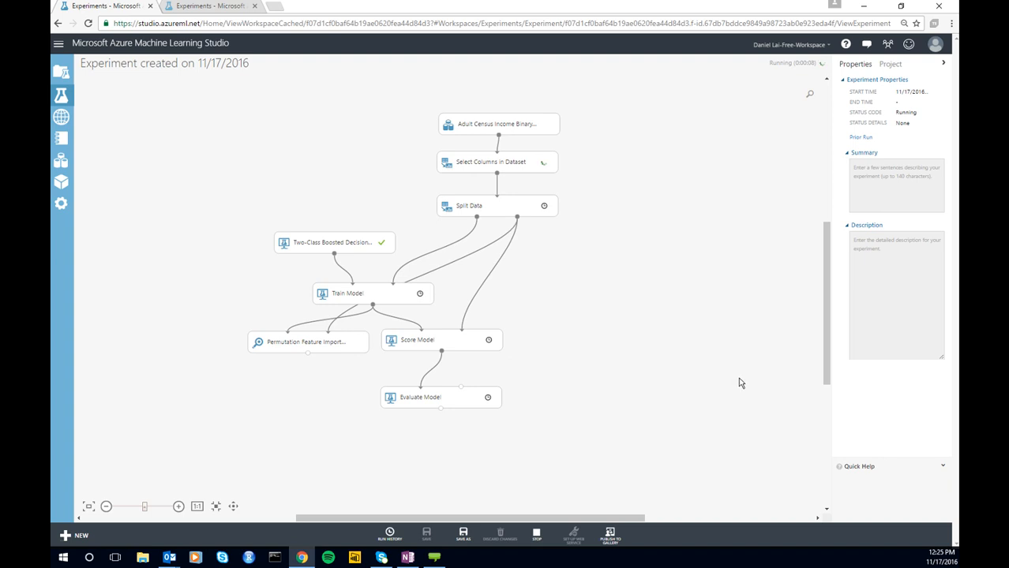
scroll(698, 455, up, 1)
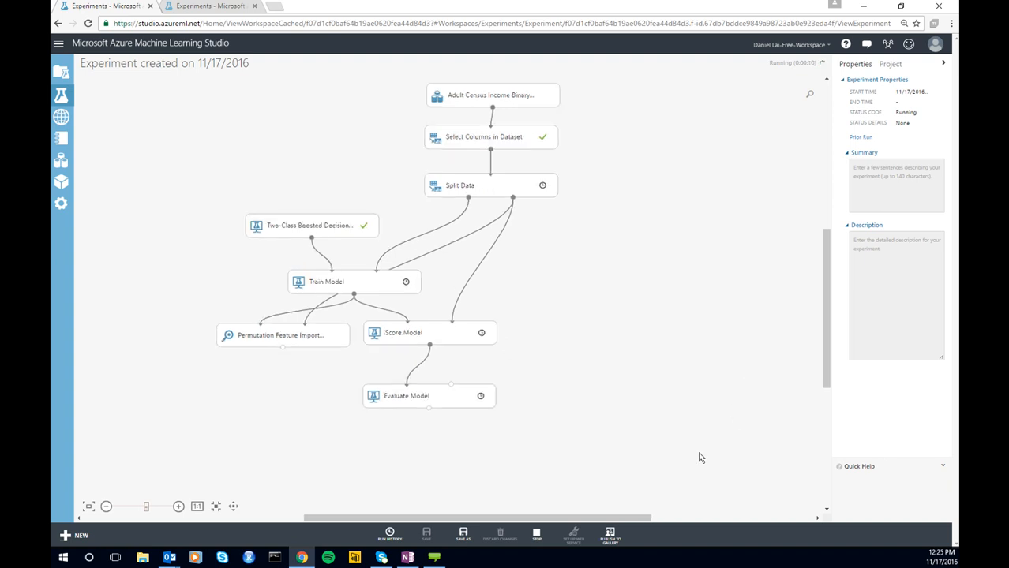
scroll(639, 430, up, 1)
scroll(658, 390, down, 1)
scroll(657, 390, left, 1)
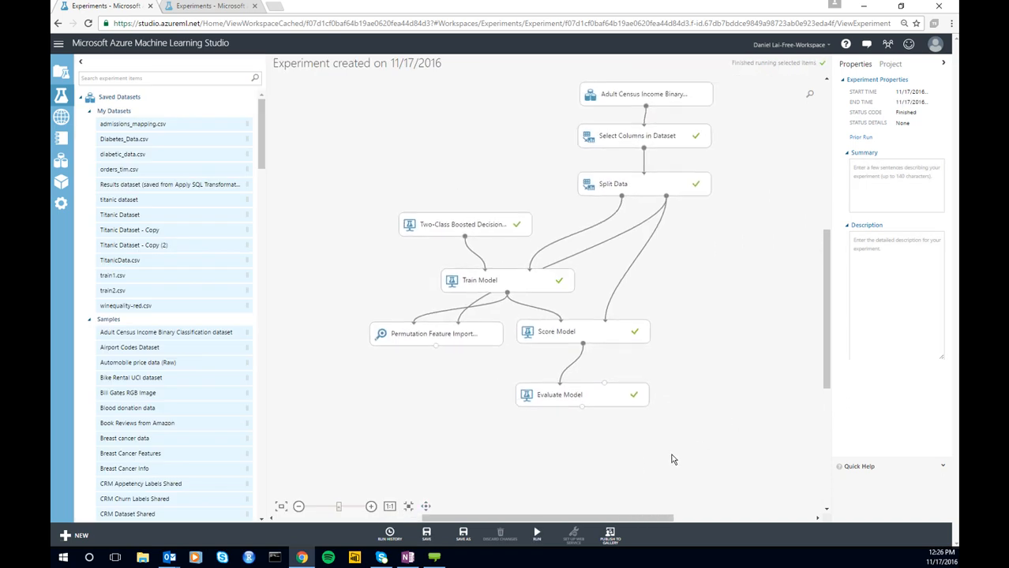
Visualize Evaluate Model's new evaluation results to compare the metrics, and close the view.
right_click(577, 444)
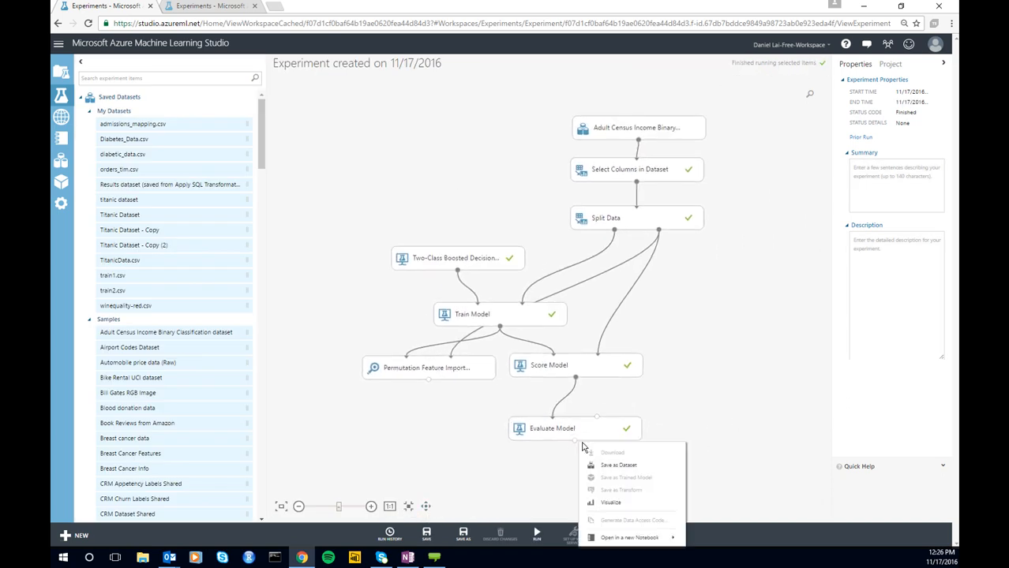
click(665, 505)
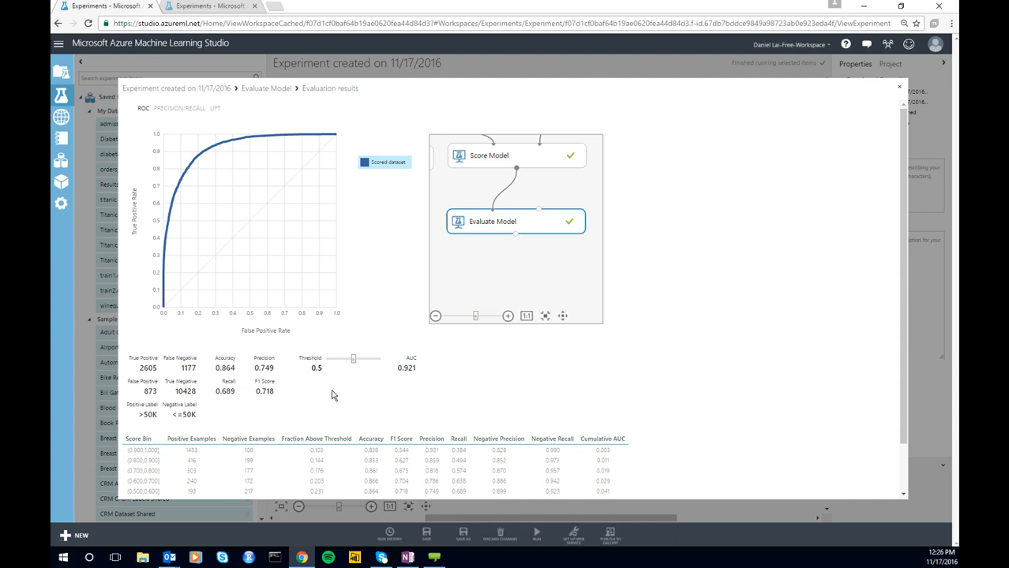
click(901, 89)
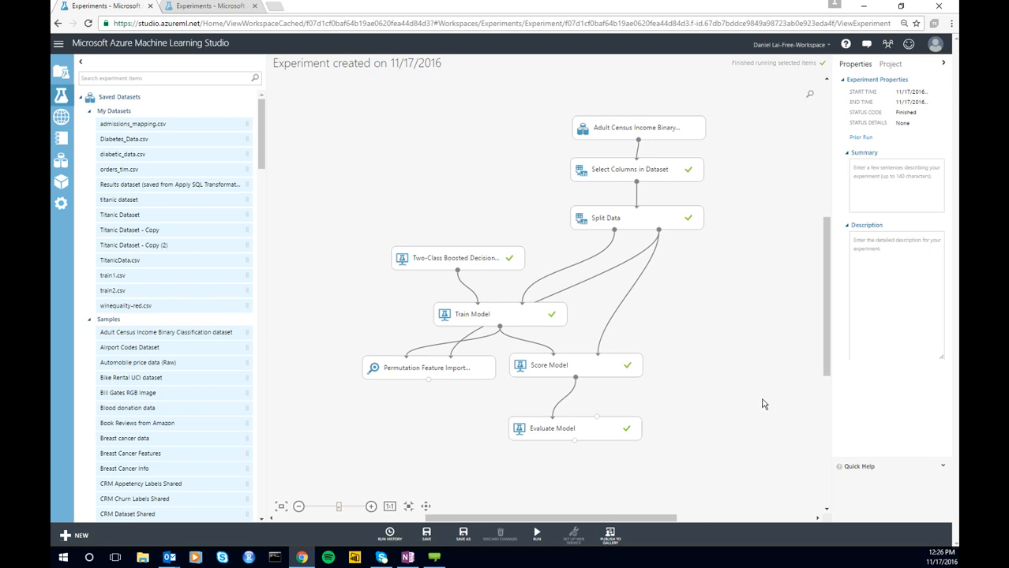
drag(761, 406, 757, 408)
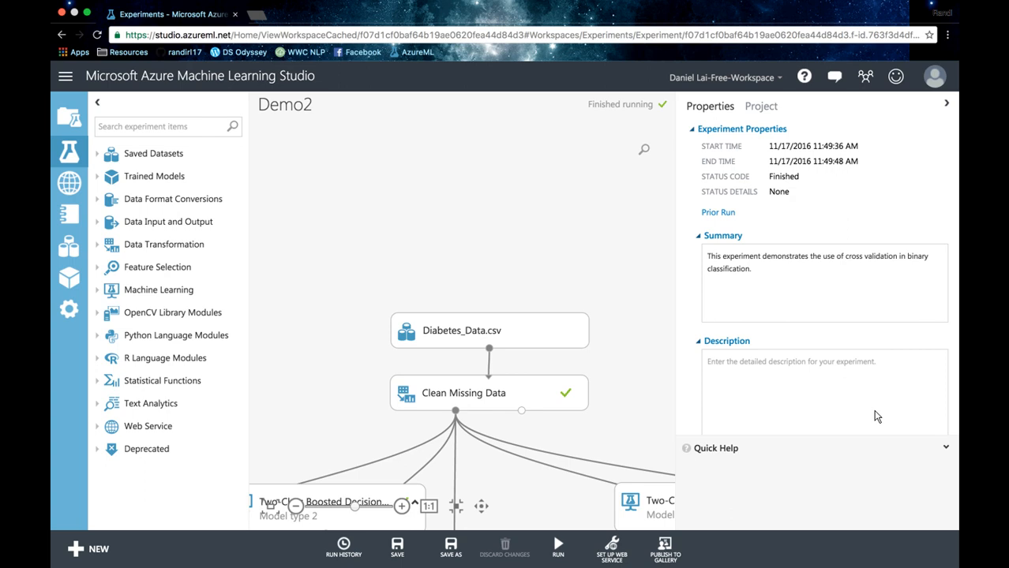
Visualize the Diabetes_Data.csv dataset in the Demo2 experiment.
right_click(490, 349)
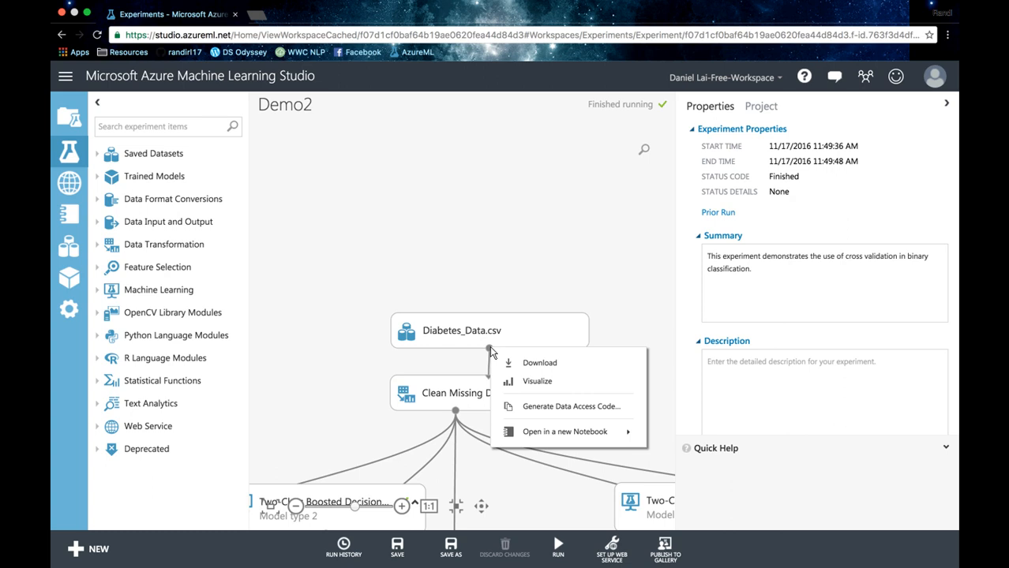
click(509, 389)
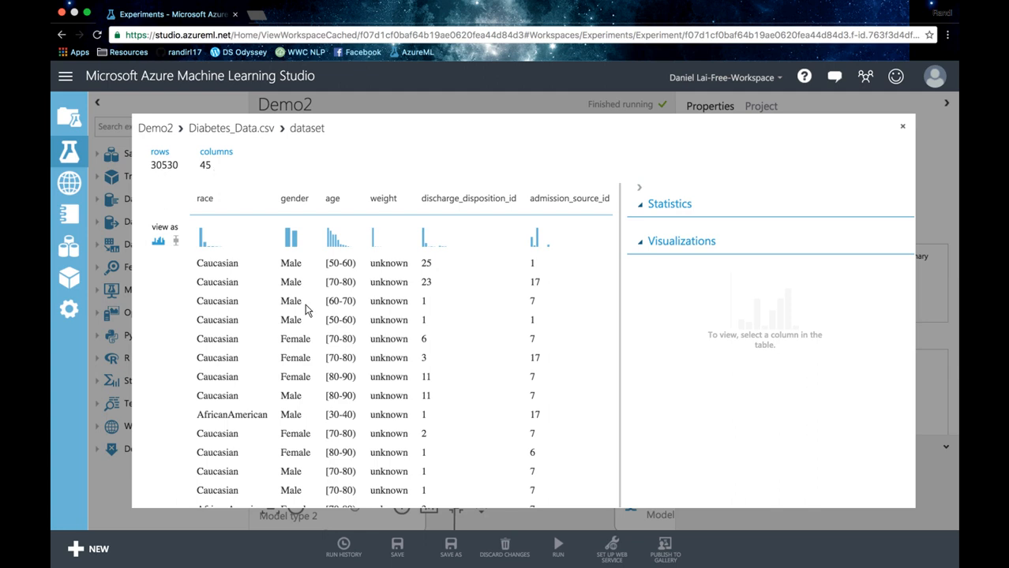
Look through all columns of the Diabetes_Data.csv dataset, check the readmi_class column's statistics and histogram, and close the view.
scroll(284, 308, right, 6)
scroll(306, 310, right, 6)
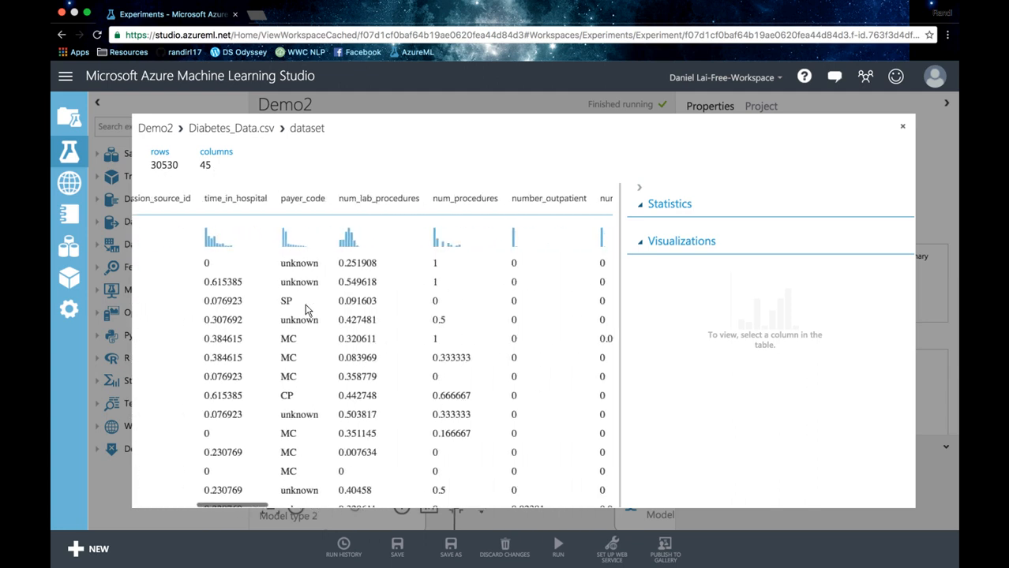
scroll(306, 310, right, 5)
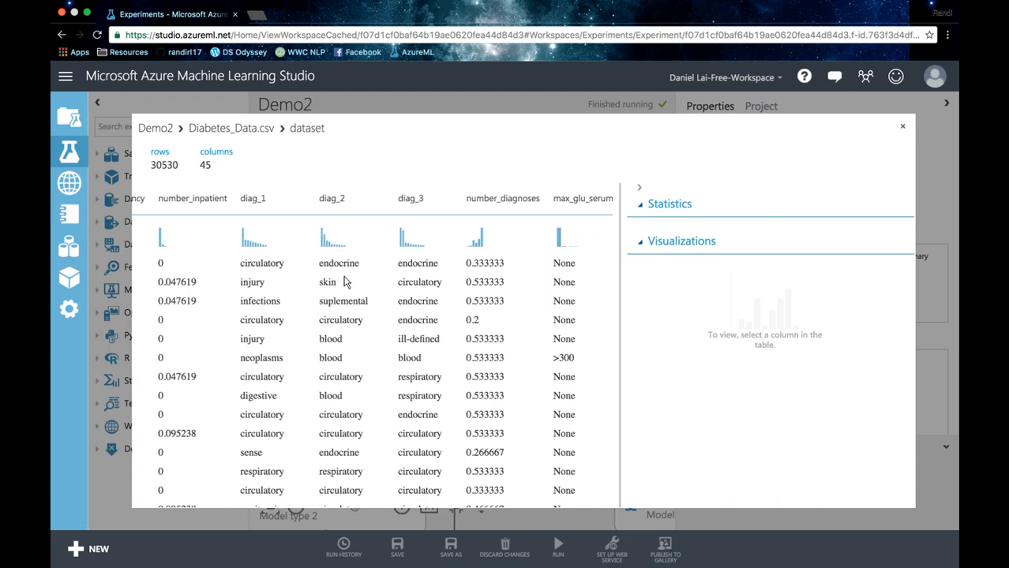
scroll(344, 286, right, 3)
scroll(345, 285, right, 8)
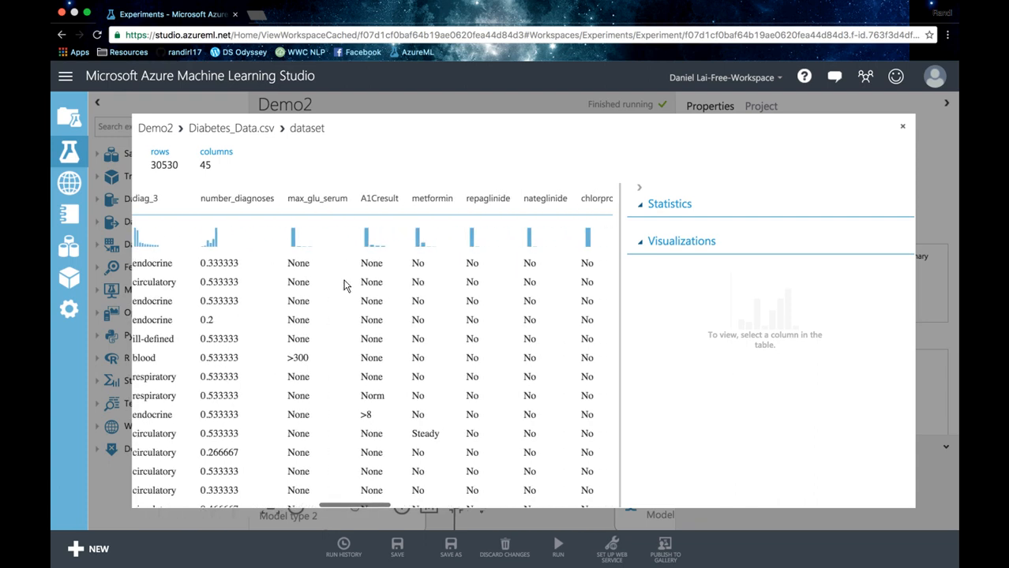
scroll(344, 285, right, 8)
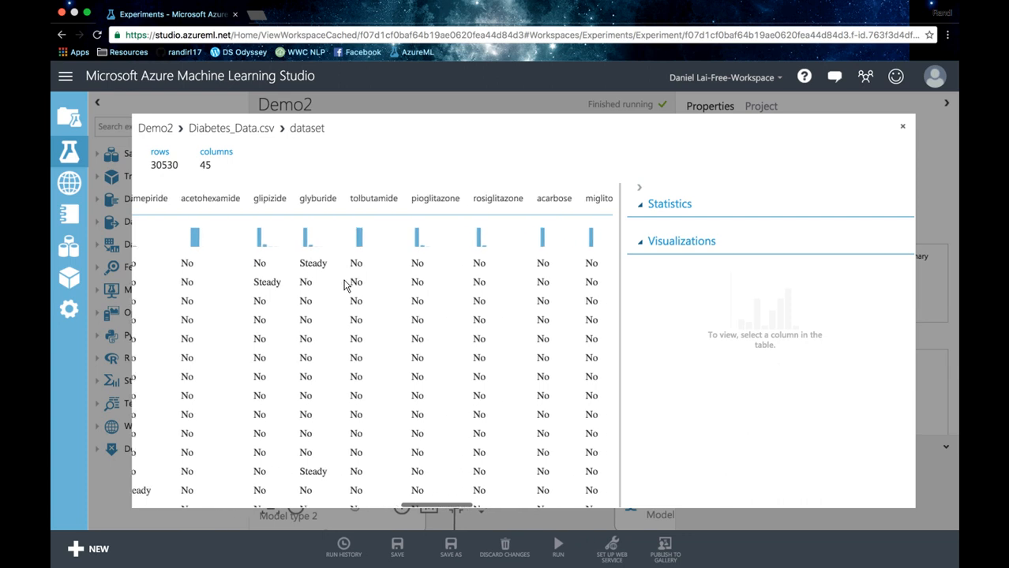
scroll(344, 286, right, 8)
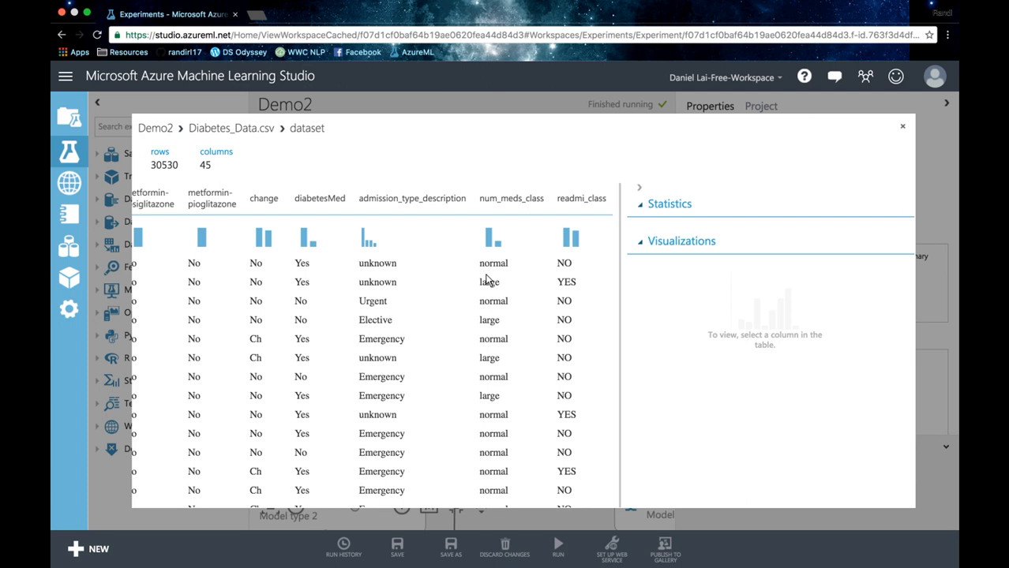
click(581, 205)
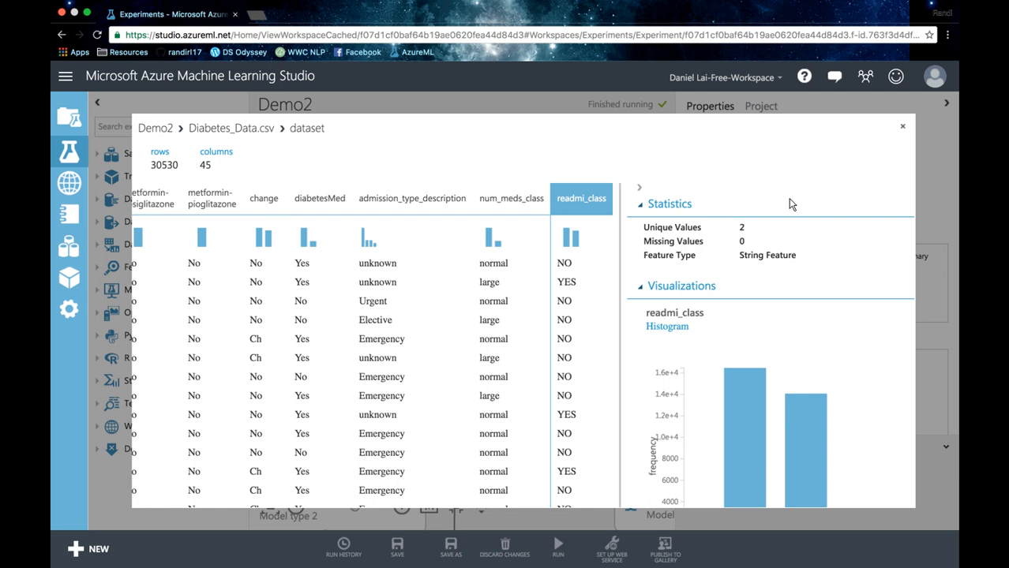
click(905, 131)
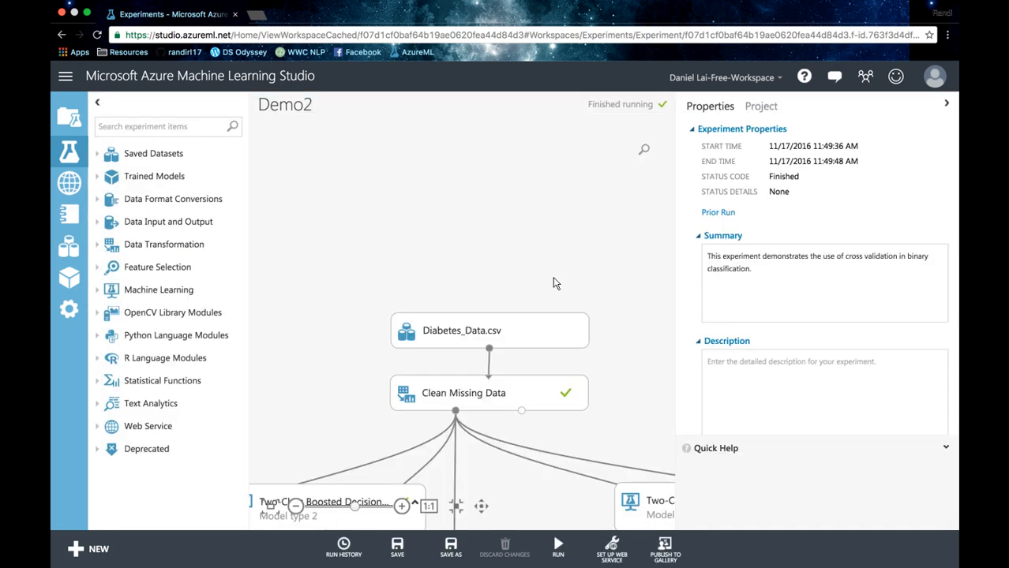
Review the Clean Missing Data module's settings and its available cleaning modes without changing the mode.
click(494, 393)
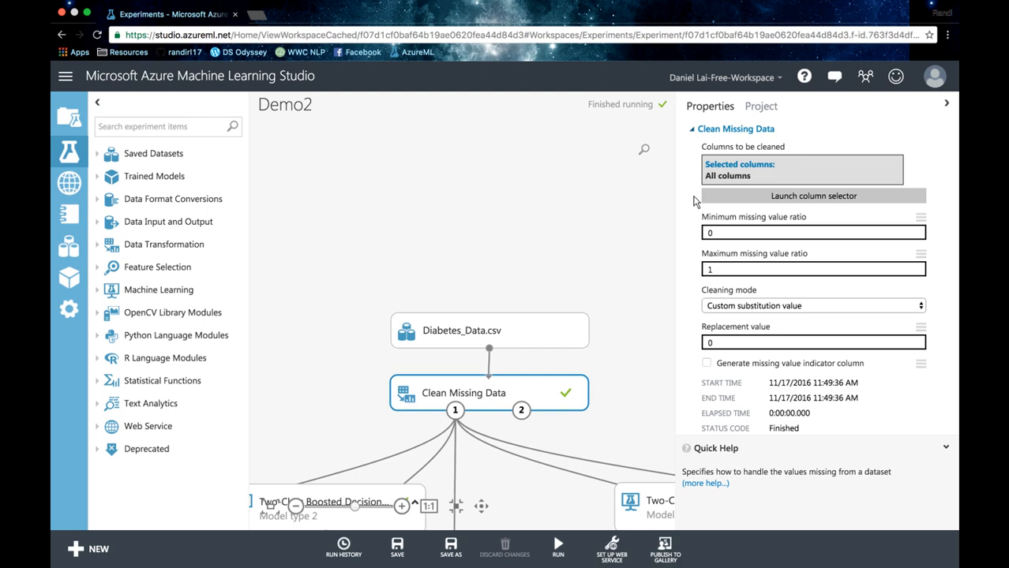
click(756, 308)
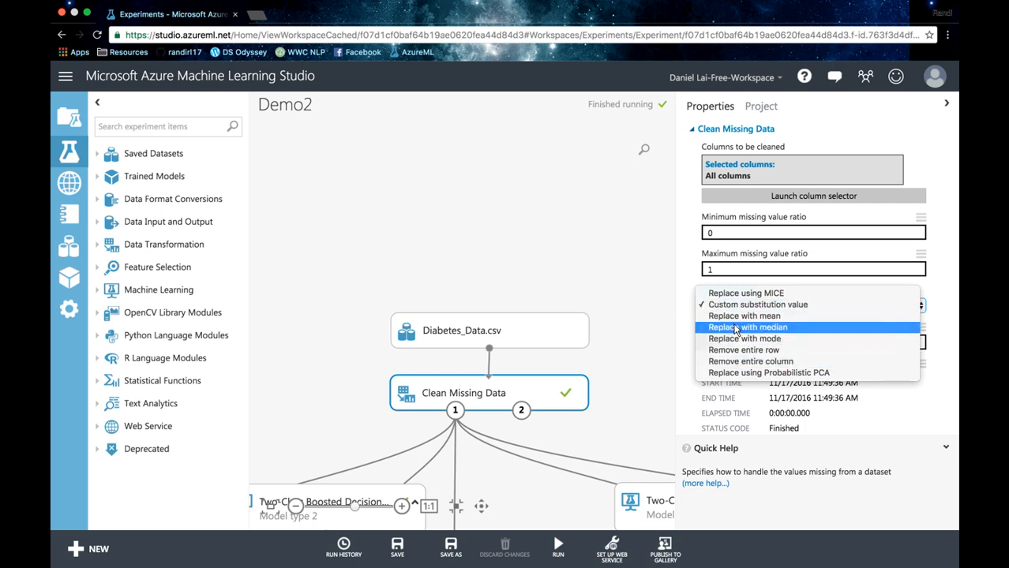
click(684, 277)
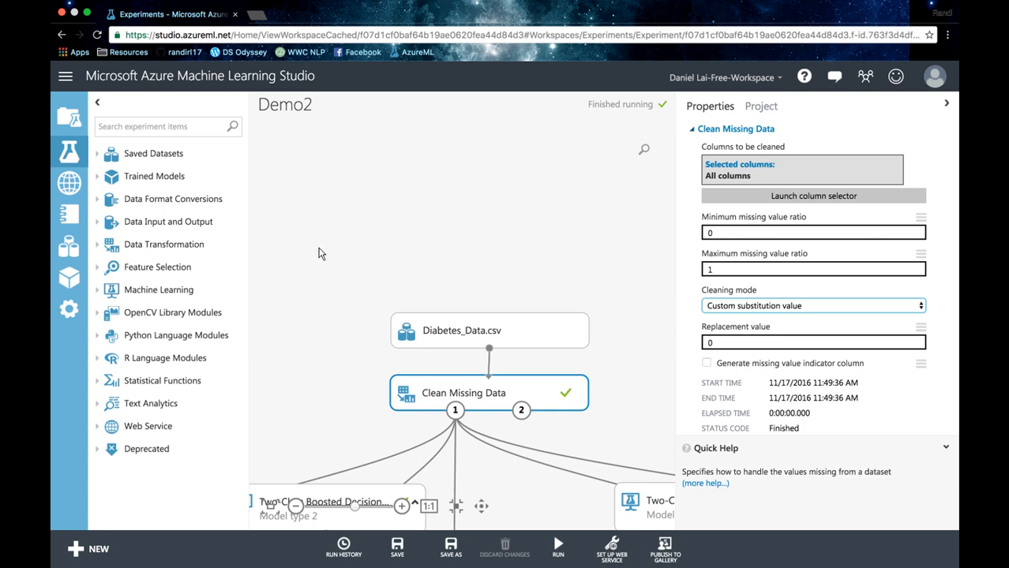
Browse the classification algorithms under Machine Learning's Initialize Model category, widening the module palette to show their full names.
click(99, 291)
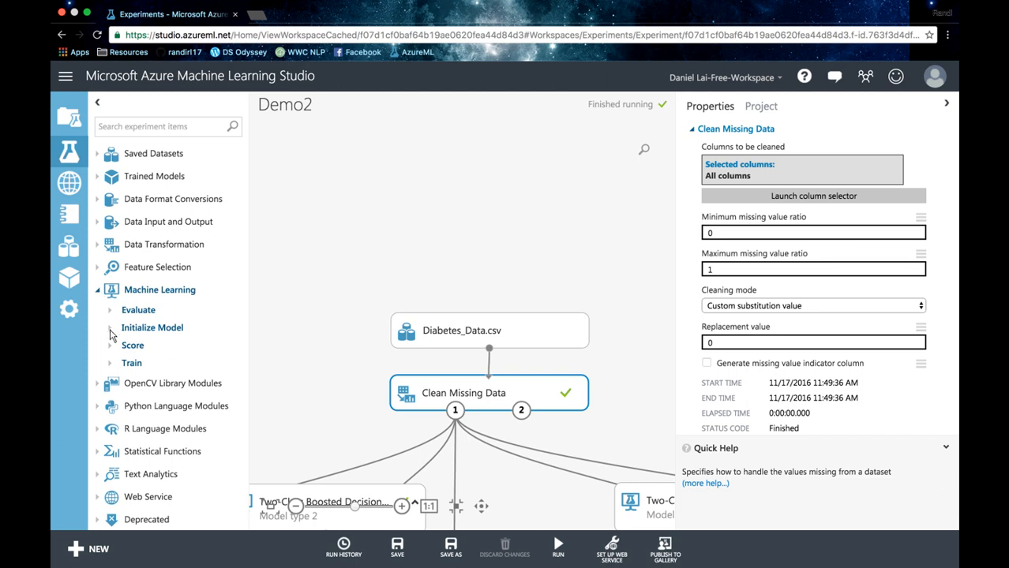
click(110, 329)
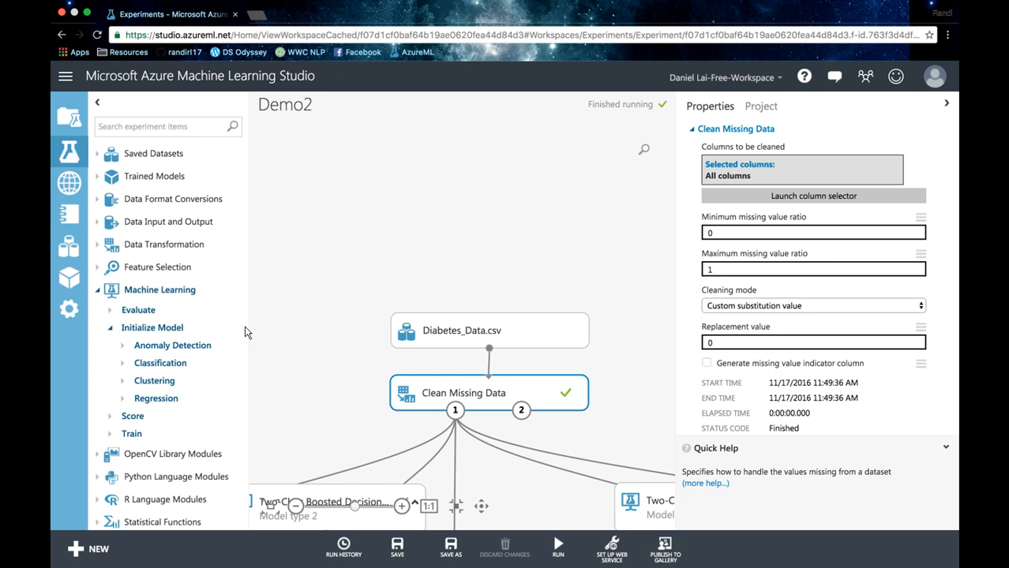
click(124, 366)
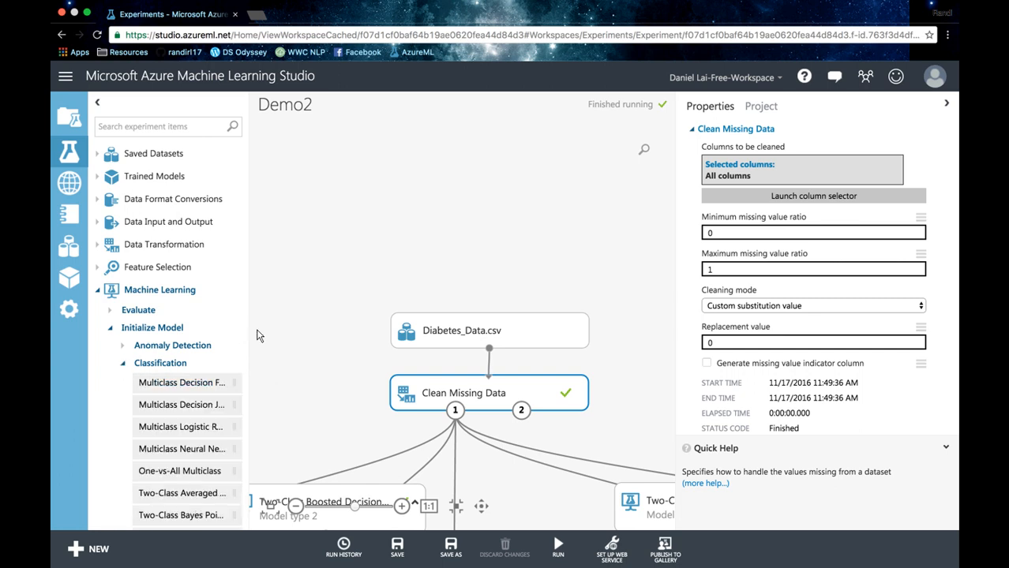
drag(253, 335, 322, 337)
scroll(274, 348, down, 5)
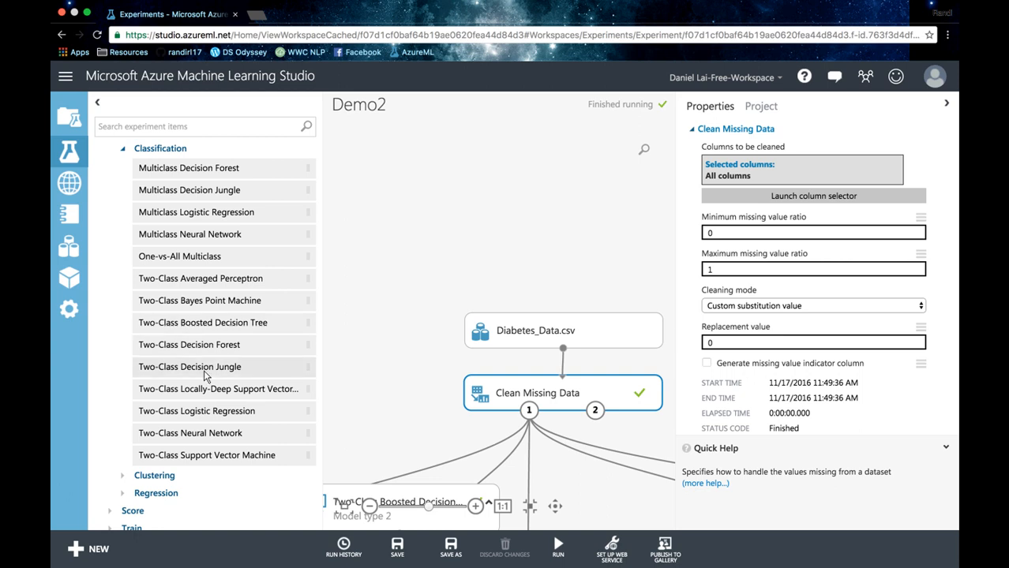
mouse_move(204, 377)
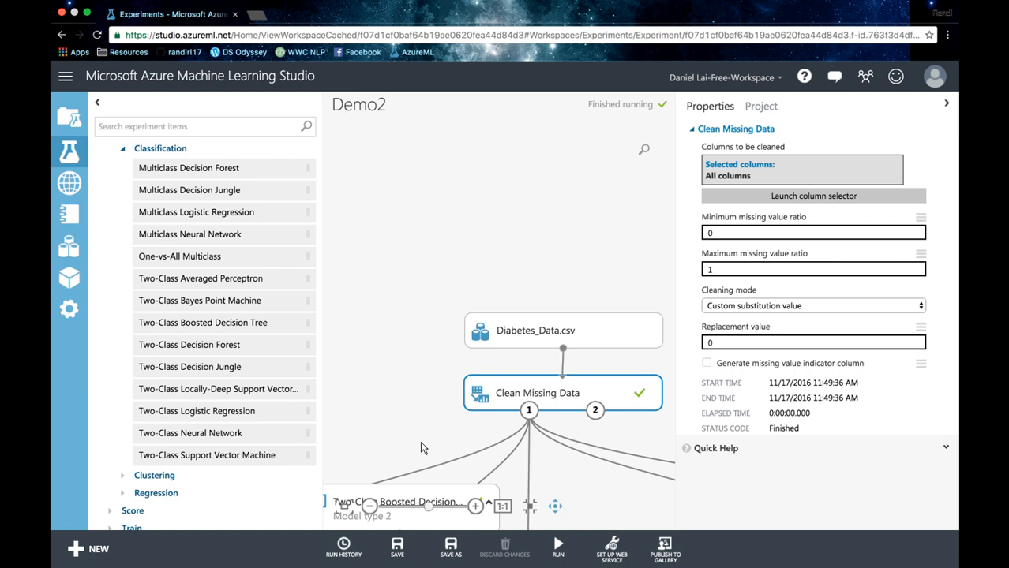
Collapse the module palette and bring the branch comparing the decision jungle and boosted decision tree models into view.
drag(444, 438, 607, 271)
click(99, 105)
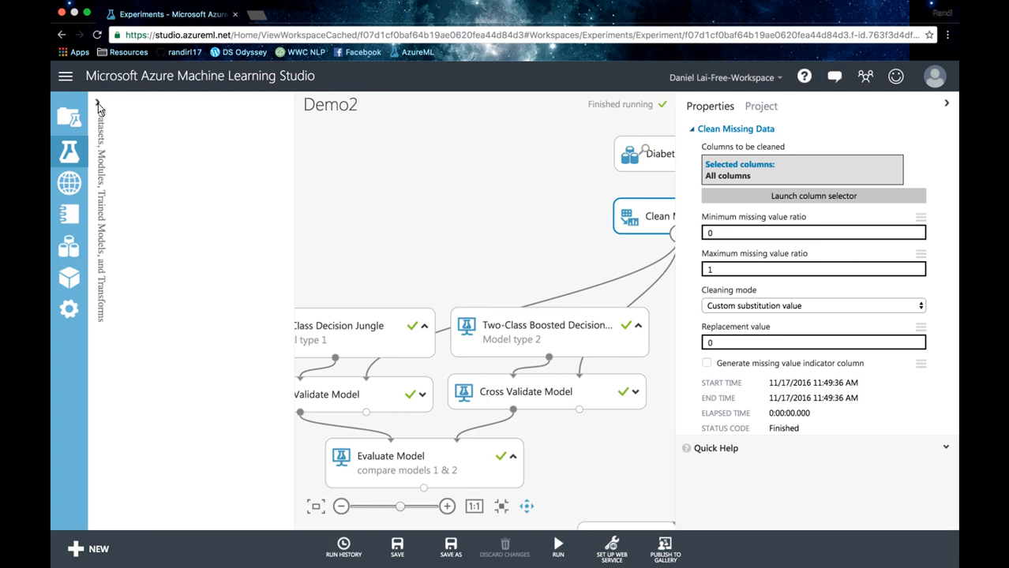
drag(239, 220, 367, 194)
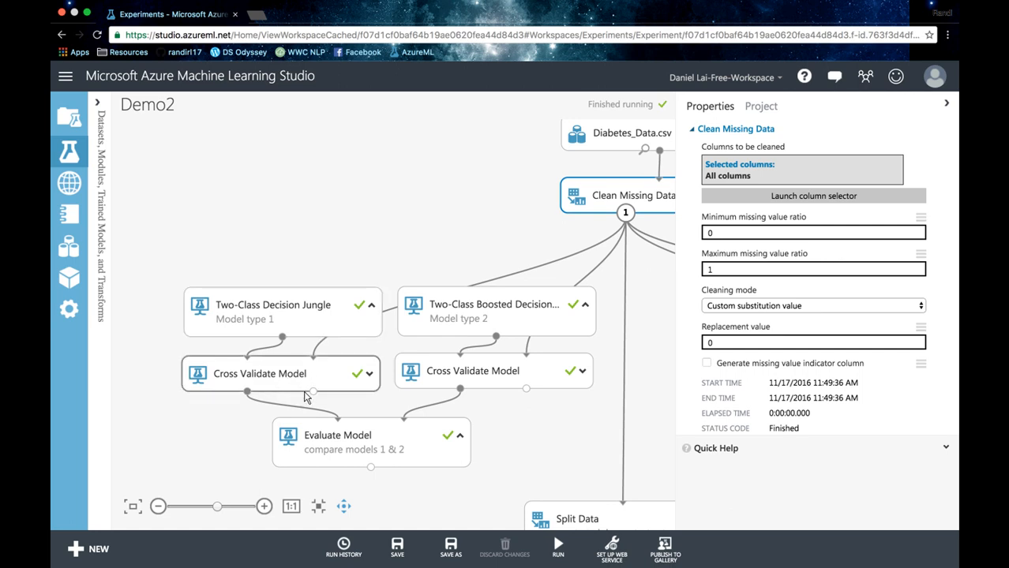
mouse_move(292, 318)
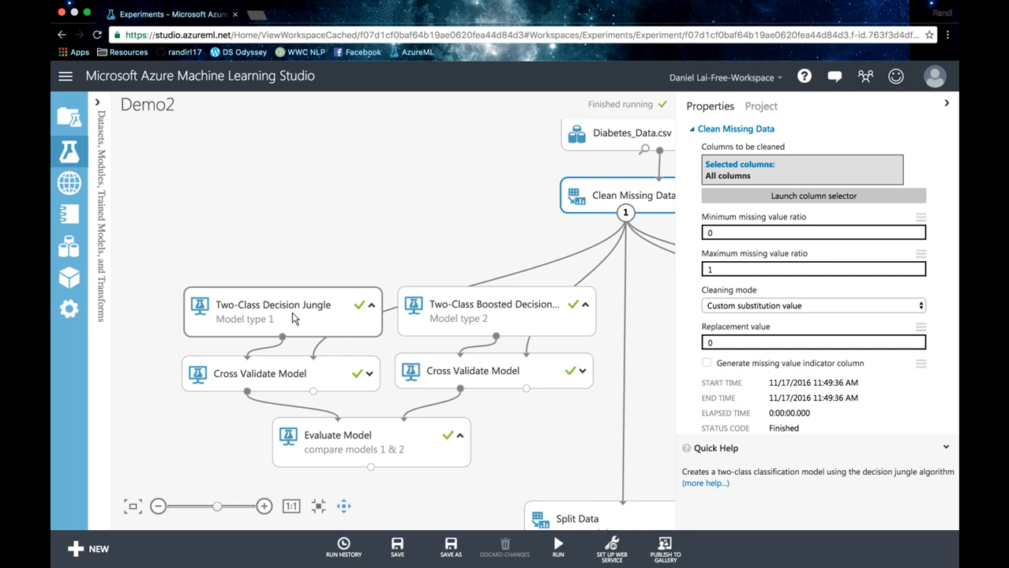
right_click(340, 511)
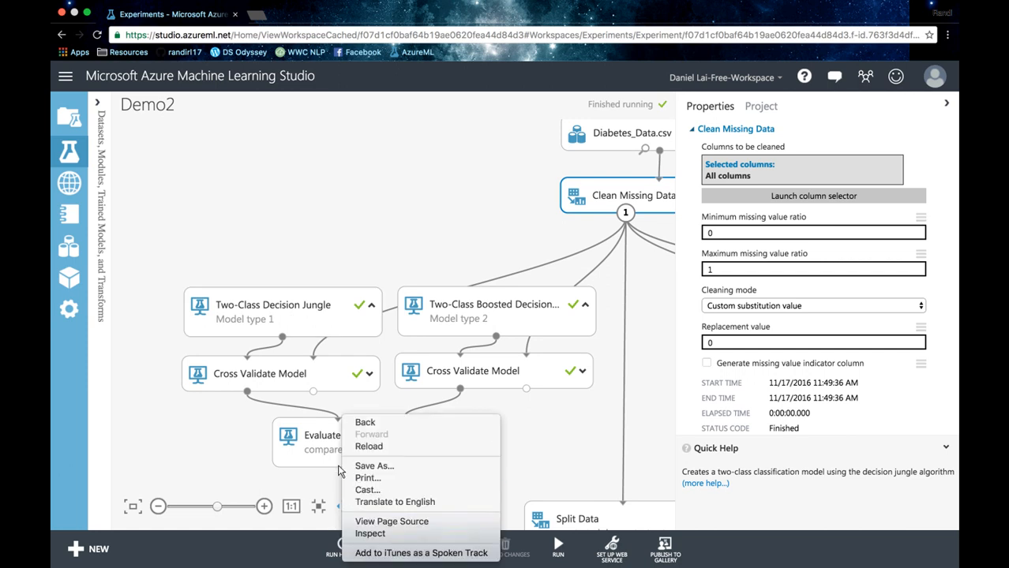
click(326, 500)
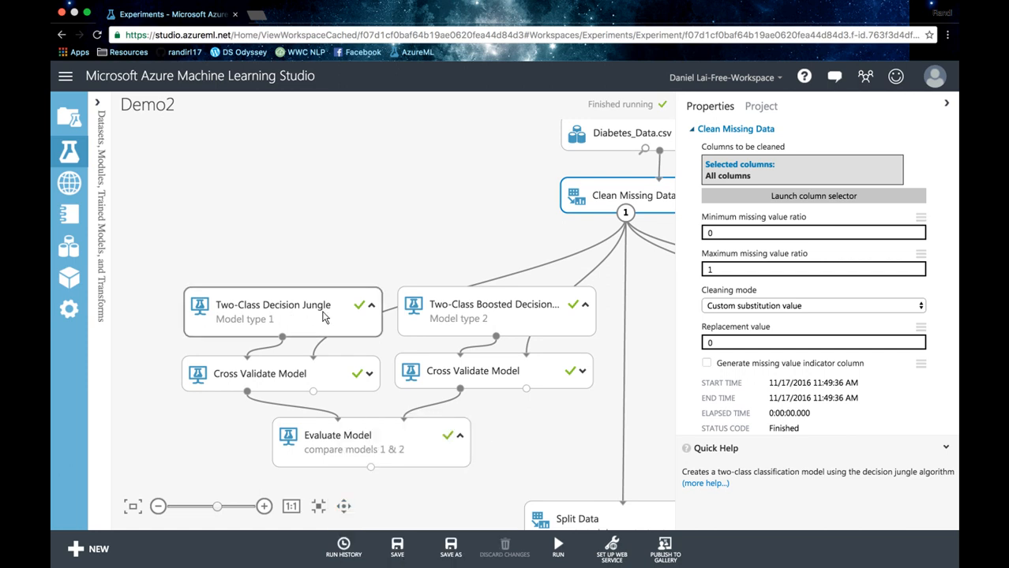
Review the parameters of the Two-Class Decision Jungle and Two-Class Boosted Decision Tree modules.
click(323, 316)
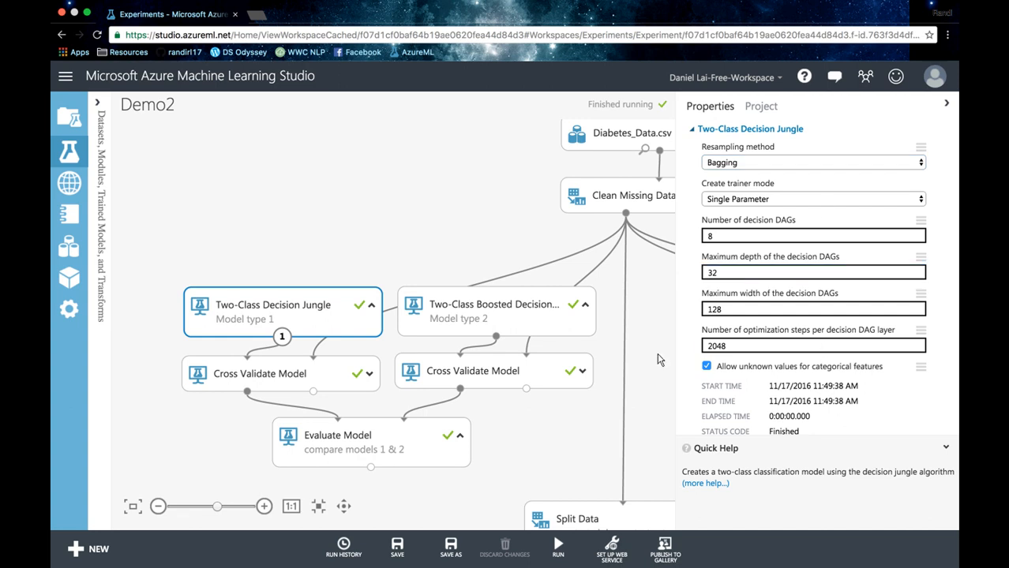
click(543, 335)
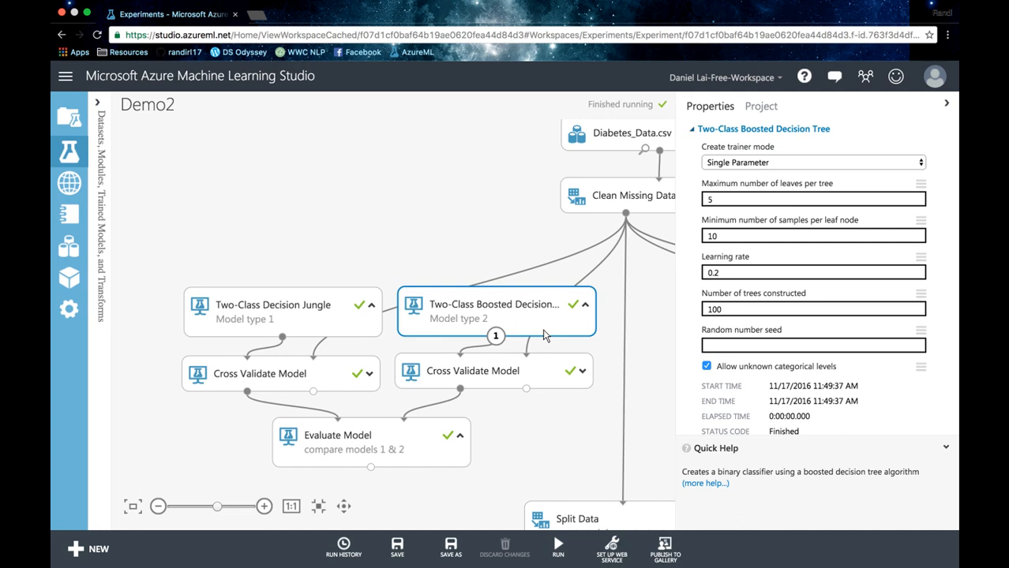
click(806, 347)
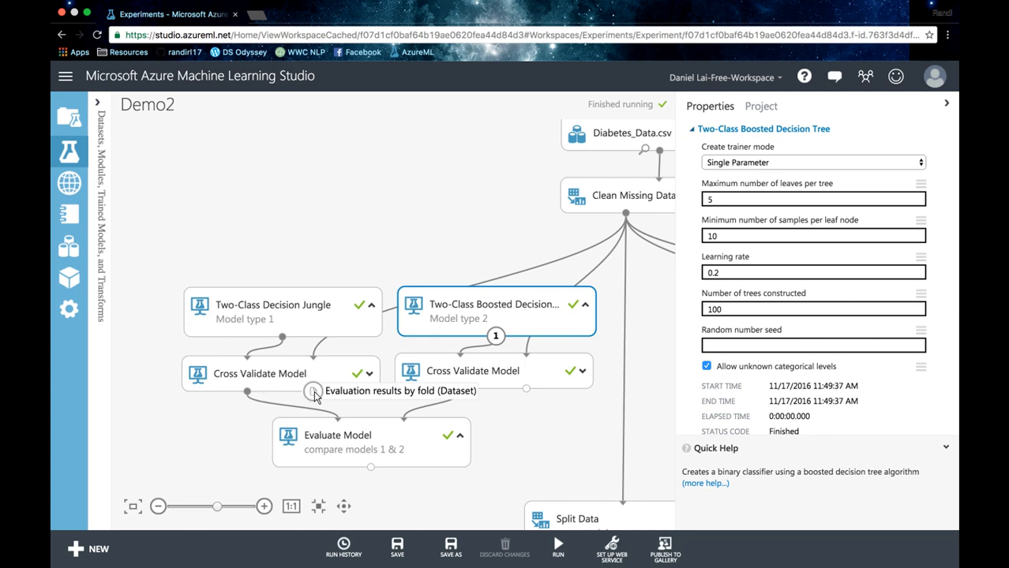
Visualize the decision jungle Cross Validate Model's evaluation results by fold and examine its metrics, mean and standard deviation rows.
right_click(314, 393)
click(341, 482)
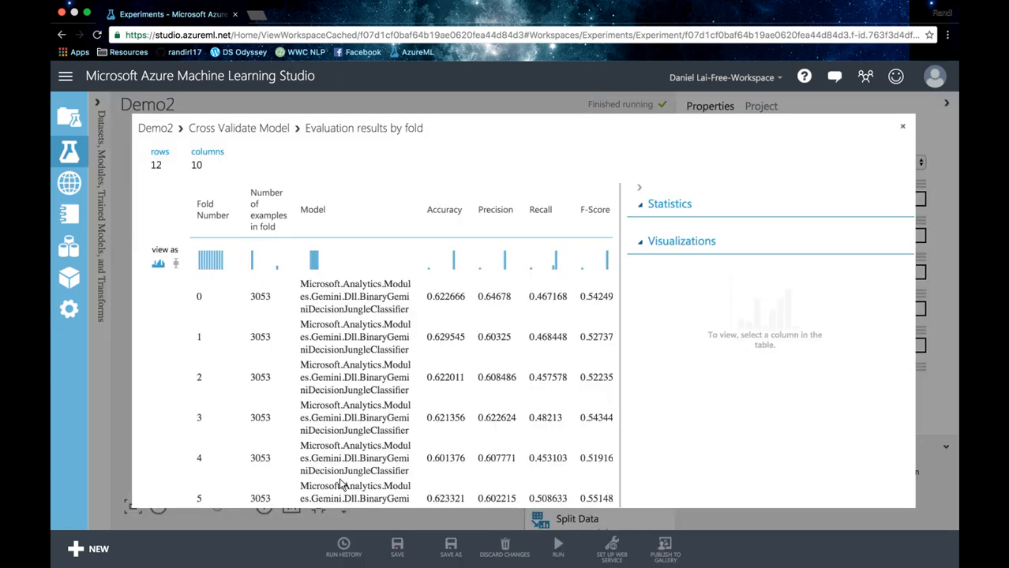
scroll(481, 431, right, 3)
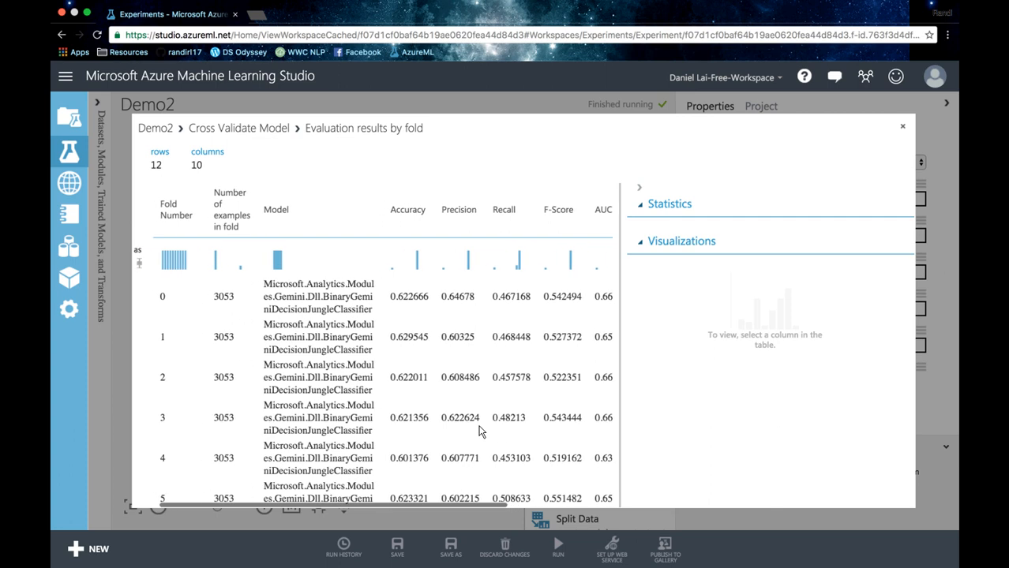
scroll(480, 430, left, 2)
scroll(481, 430, right, 5)
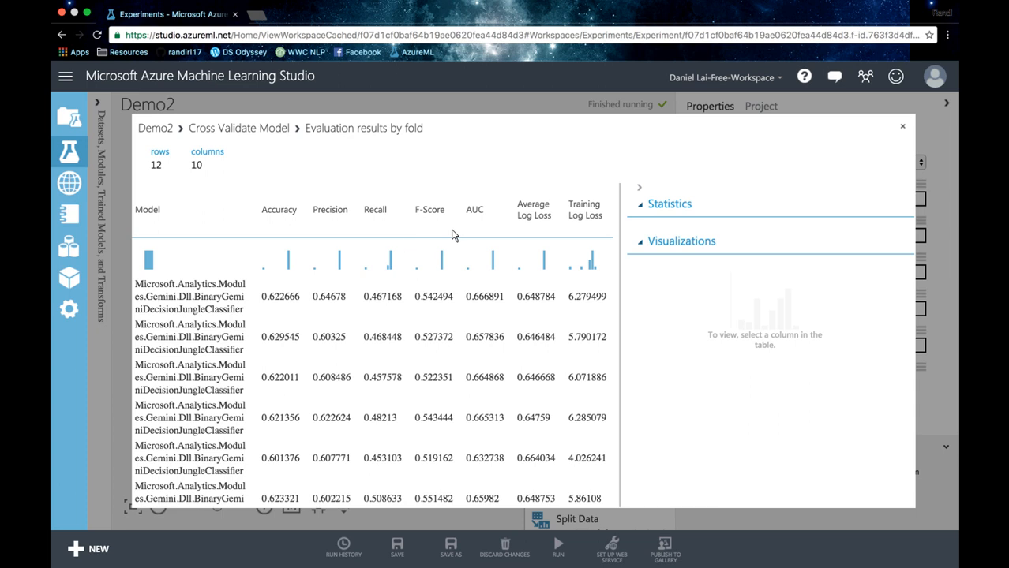
scroll(385, 306, left, 5)
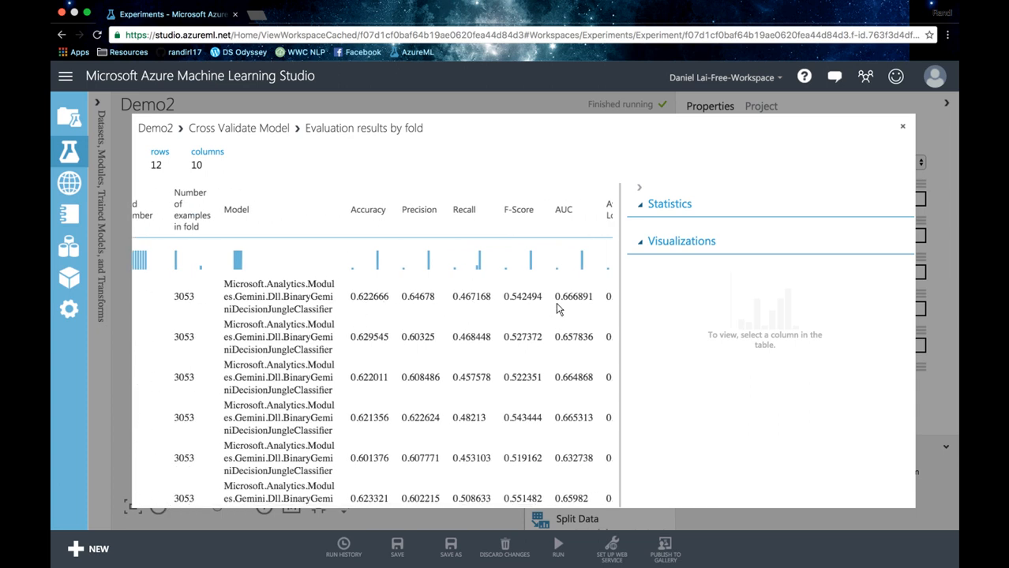
scroll(428, 298, left, 5)
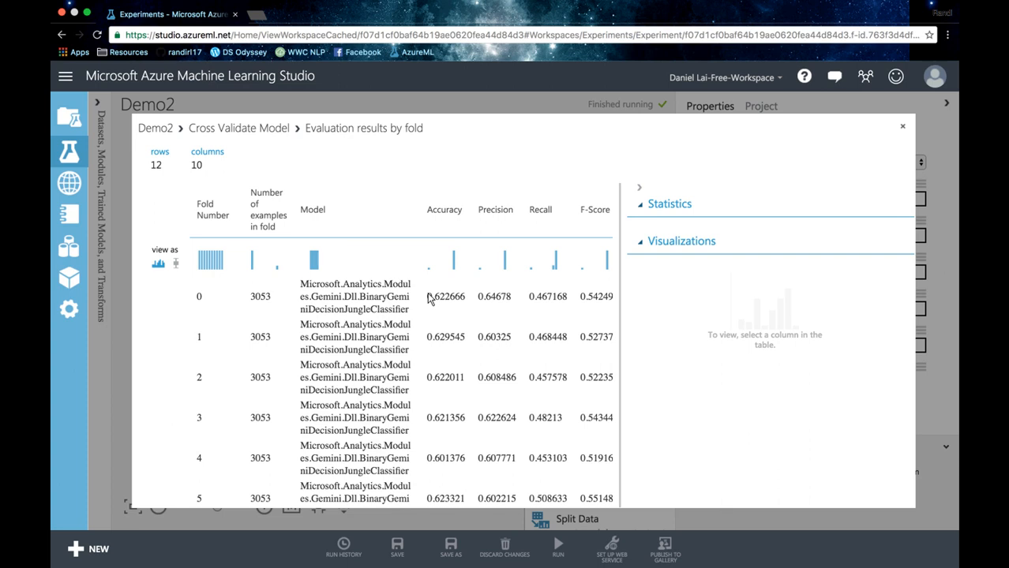
scroll(475, 305, down, 4)
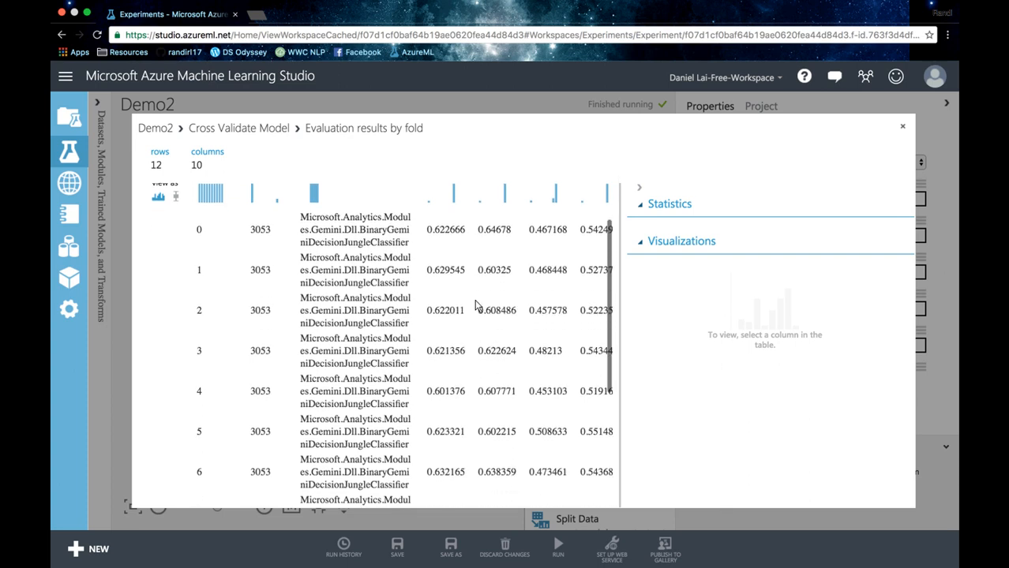
scroll(475, 305, down, 4)
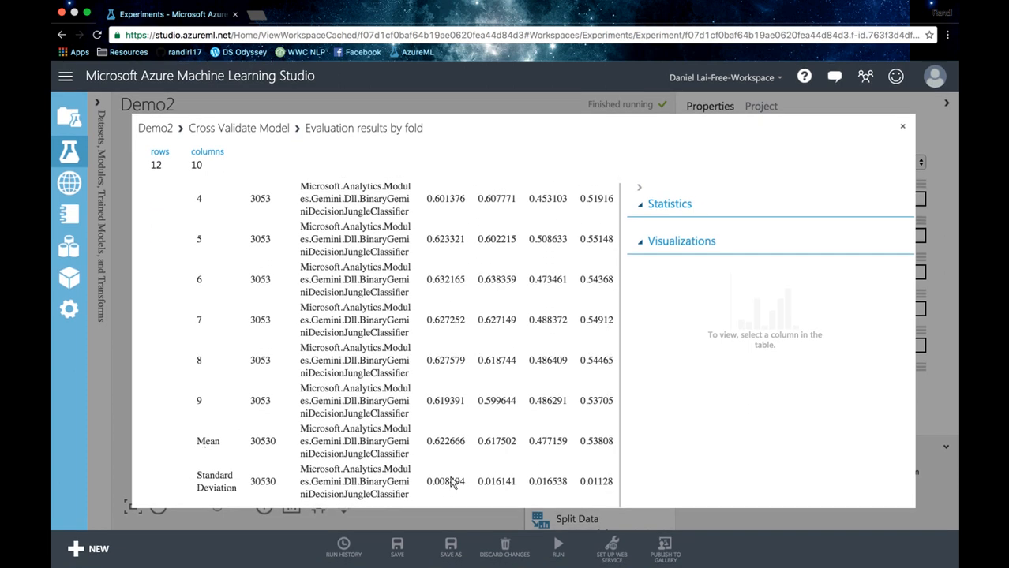
scroll(462, 418, up, 8)
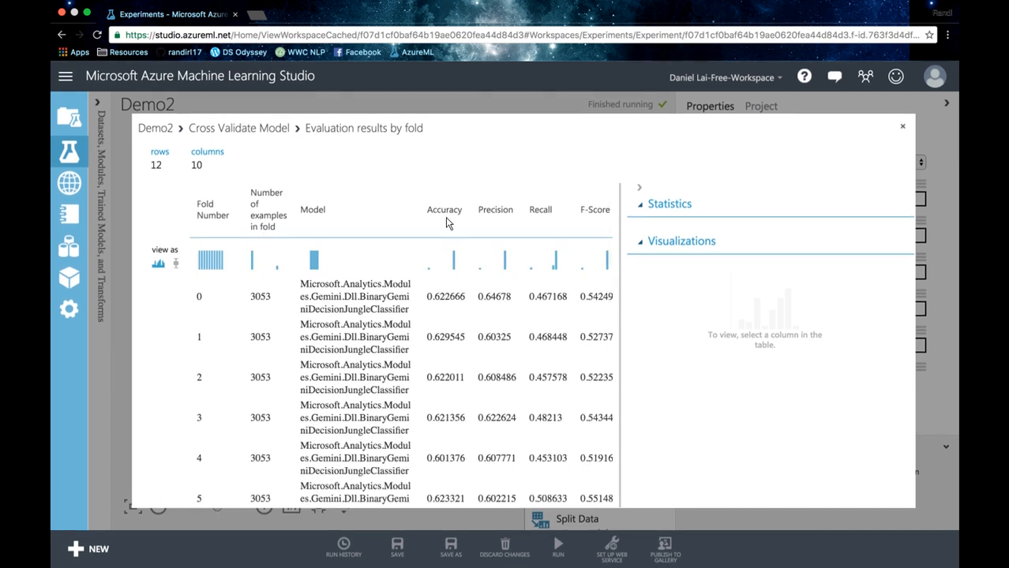
Show the Accuracy column's statistics and compare the accuracy across the folds, mean and standard deviation.
click(446, 224)
scroll(453, 264, down, 5)
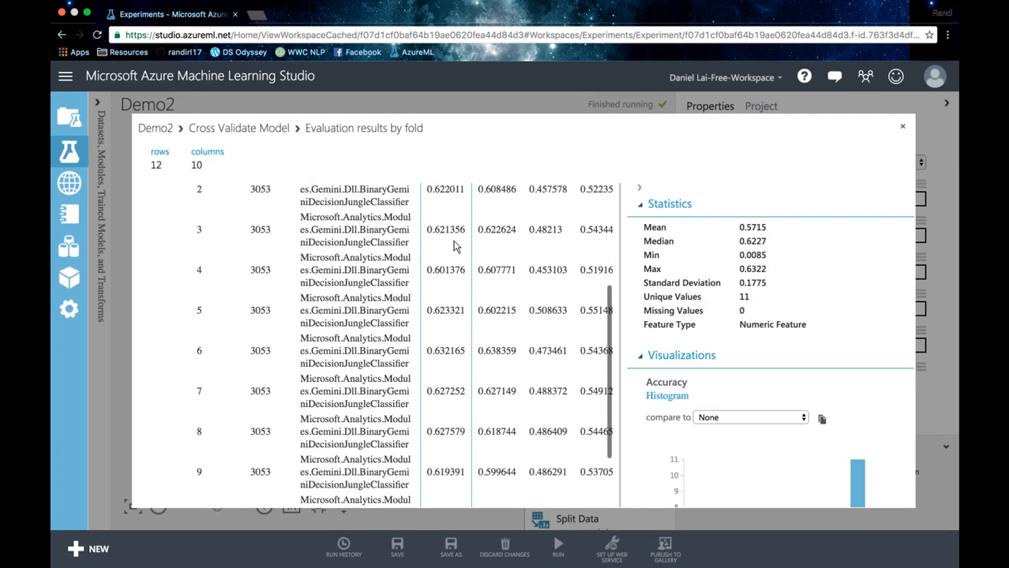
scroll(456, 260, down, 2)
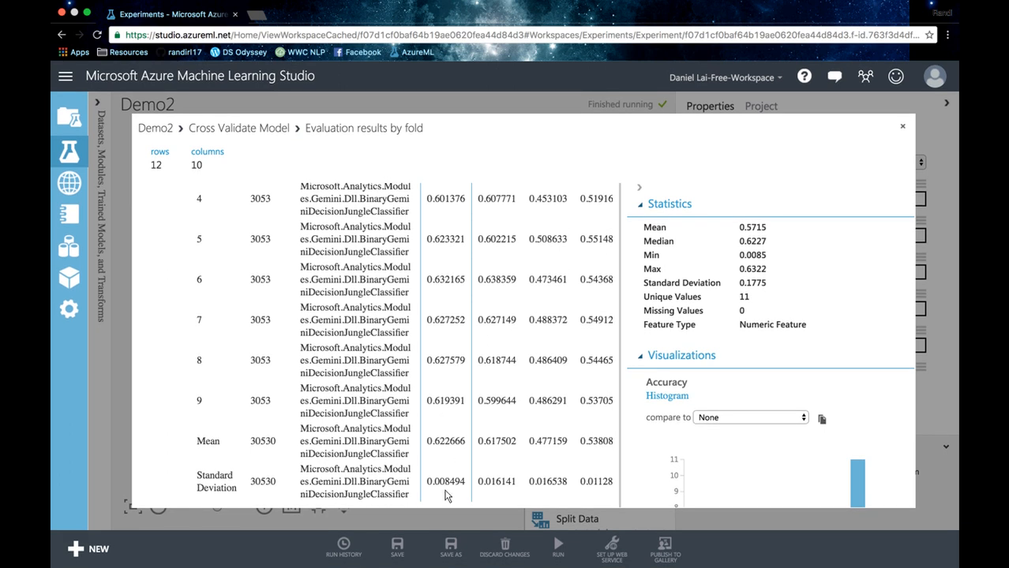
scroll(468, 398, up, 1)
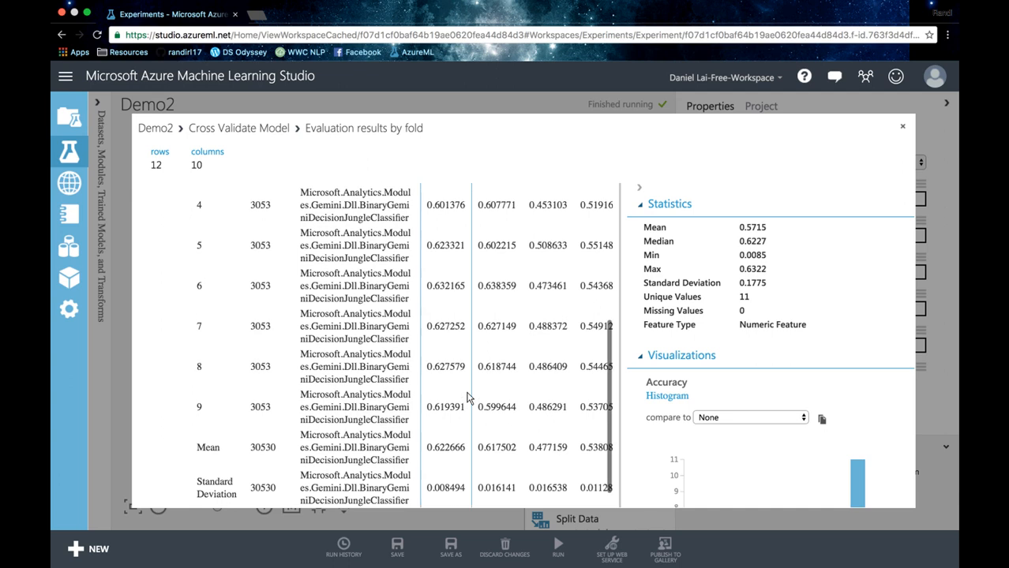
scroll(458, 341, up, 4)
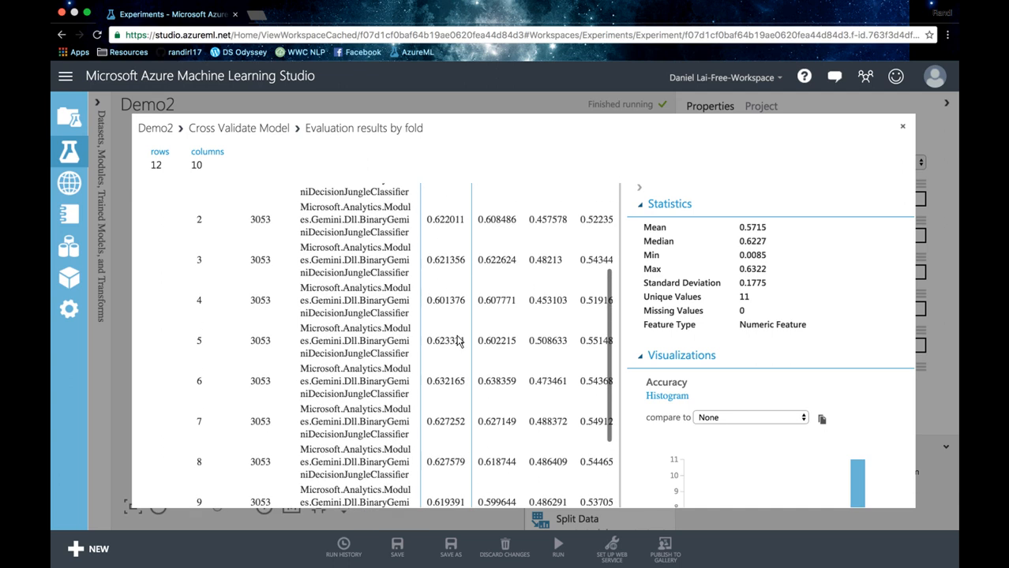
Check the decision jungle's mean and standard deviation of accuracy across the folds, and show its Cross Validate Model's comment.
scroll(457, 341, down, 5)
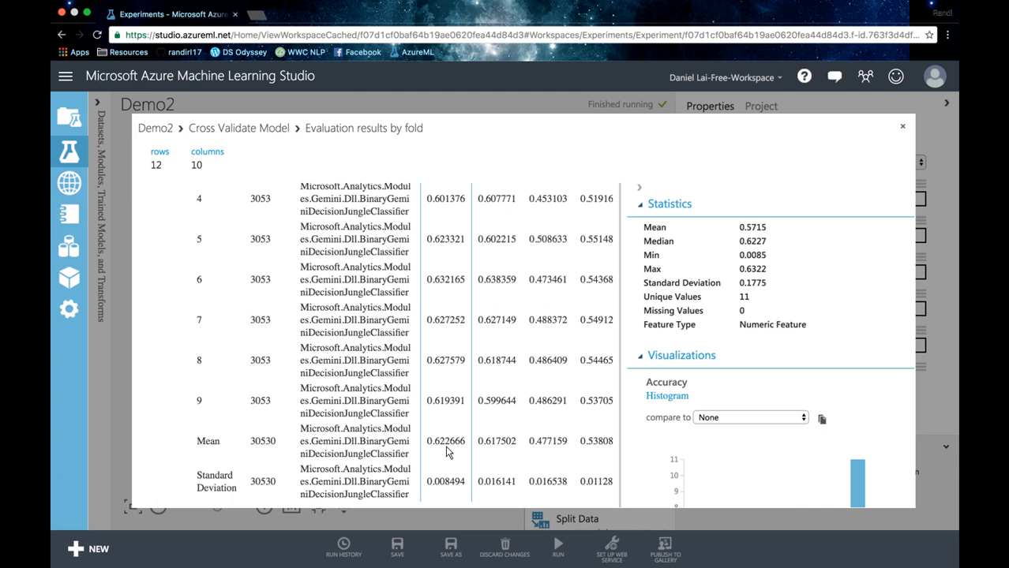
scroll(562, 241, up, 5)
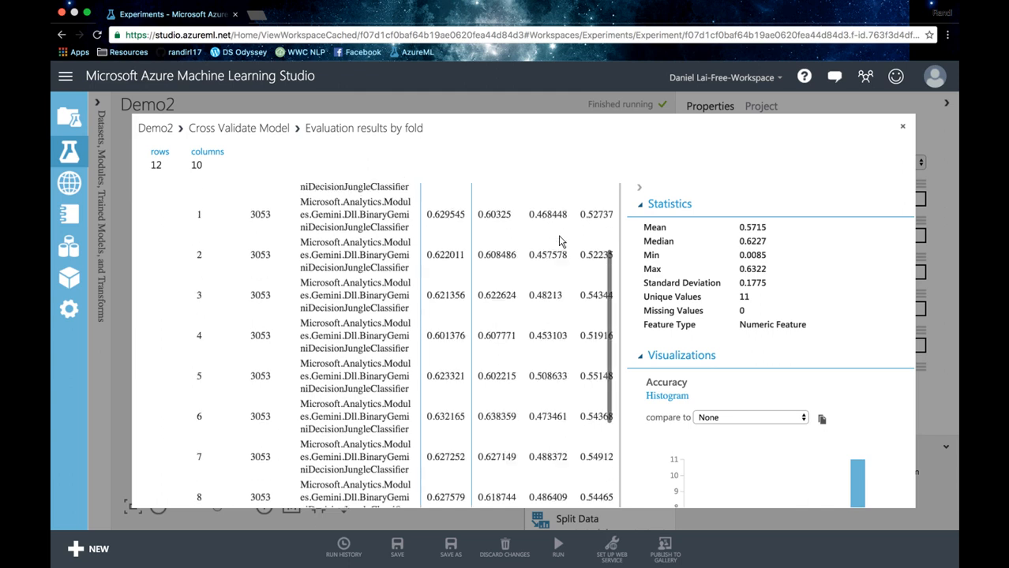
click(904, 129)
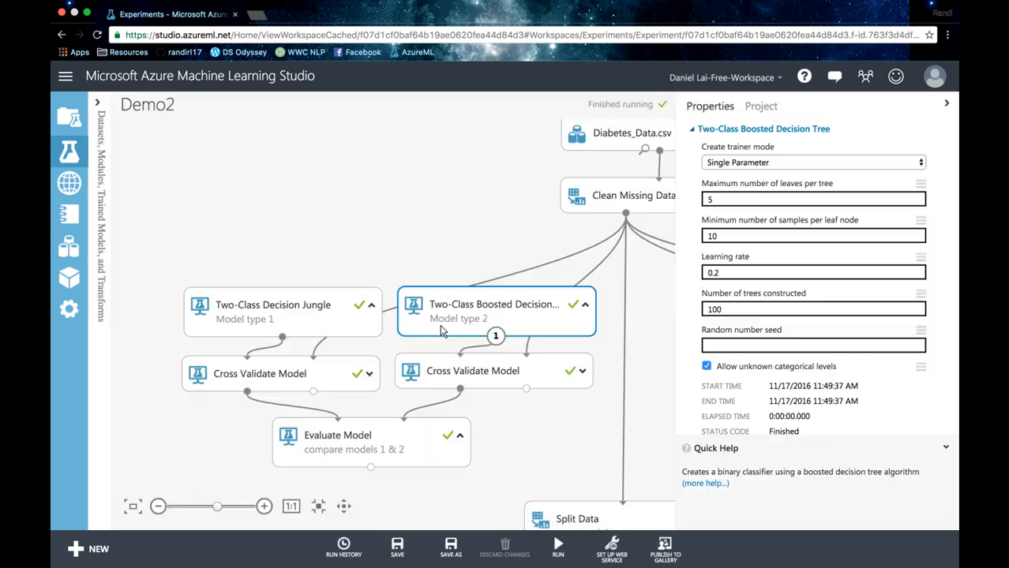
click(369, 377)
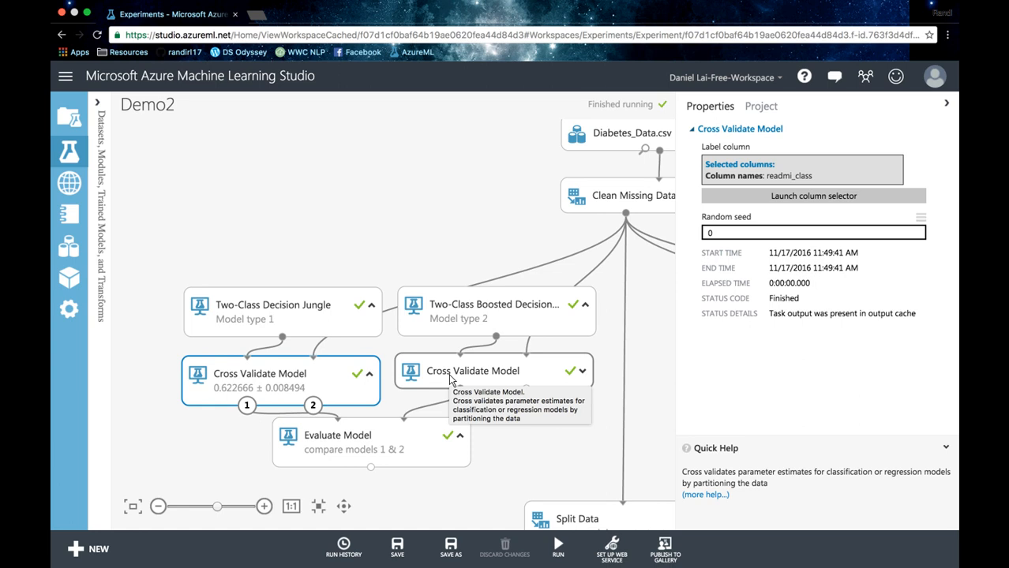
Visualize the boosted decision tree Cross Validate Model's results by fold down to the mean and standard deviation, and show its module comment.
click(556, 427)
right_click(525, 389)
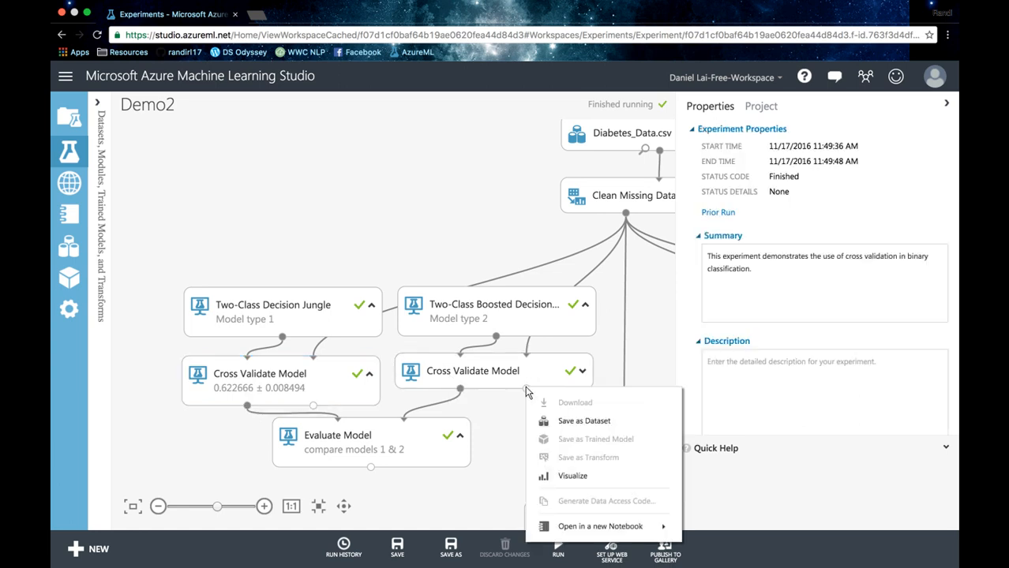
click(553, 476)
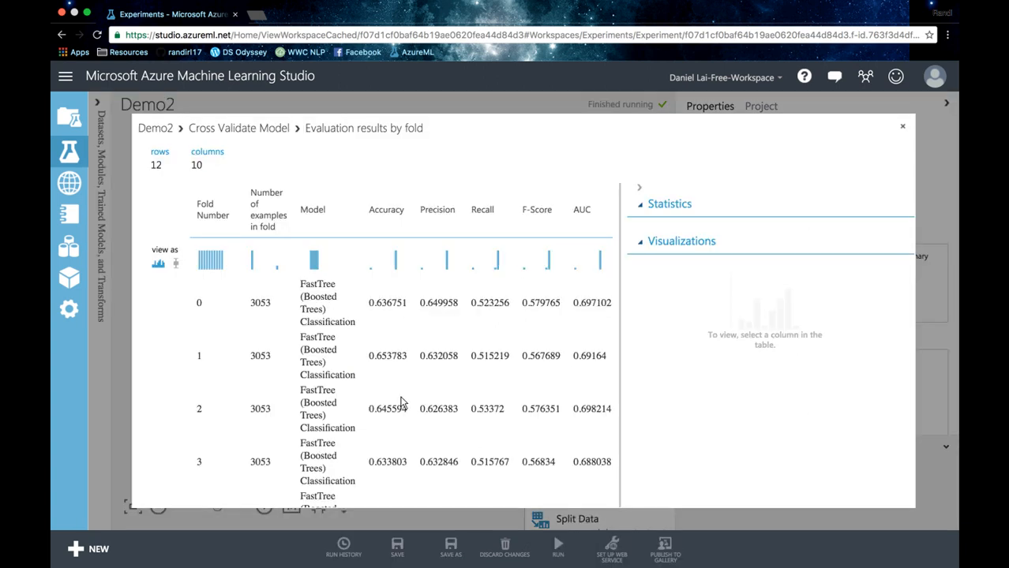
scroll(401, 403, down, 6)
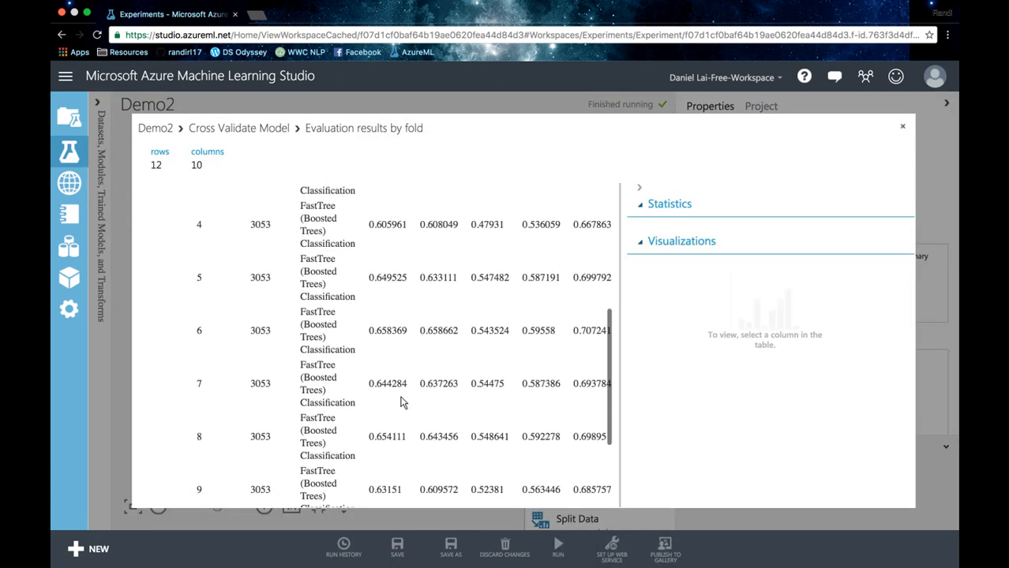
scroll(400, 402, down, 4)
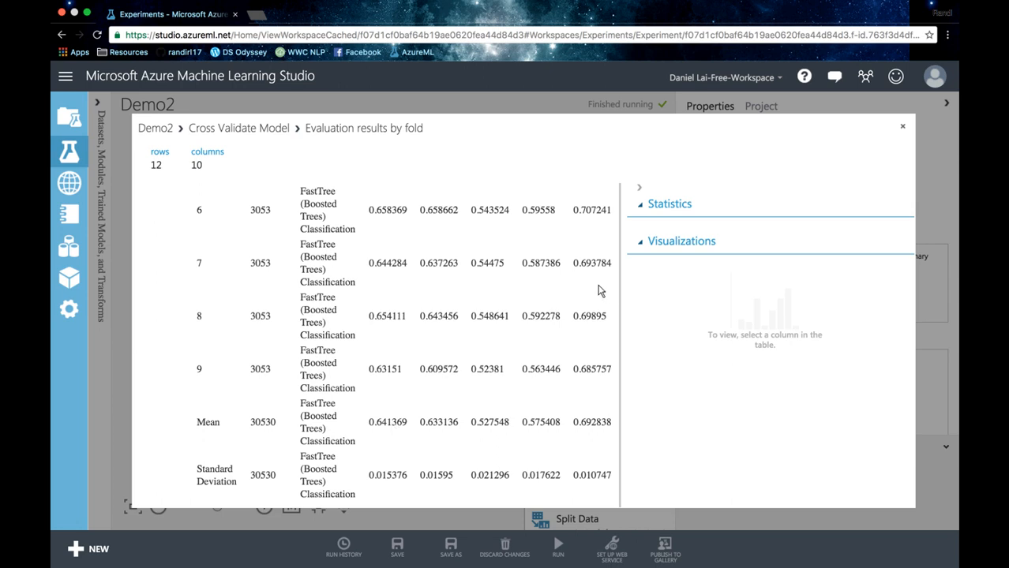
click(904, 130)
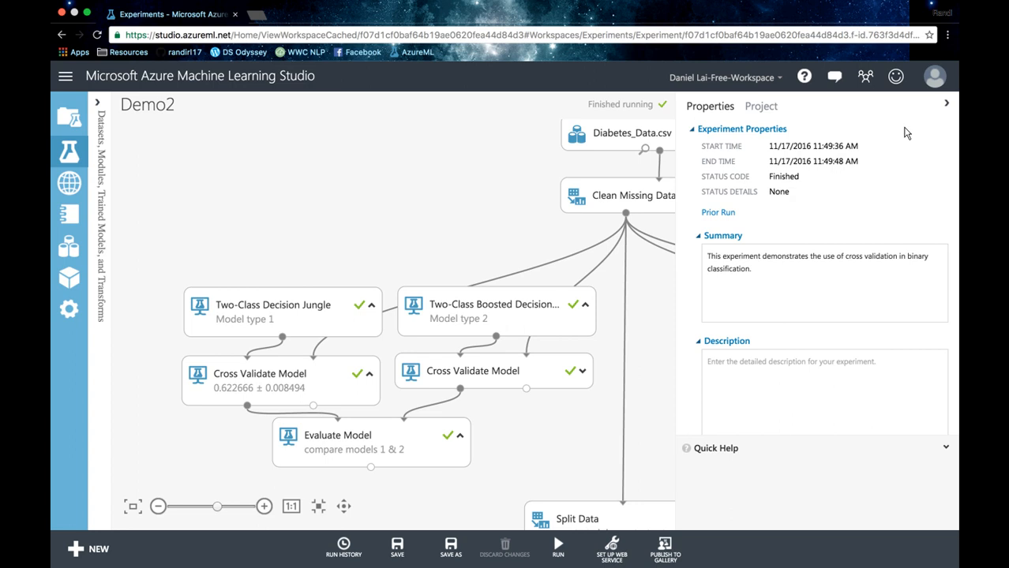
click(584, 375)
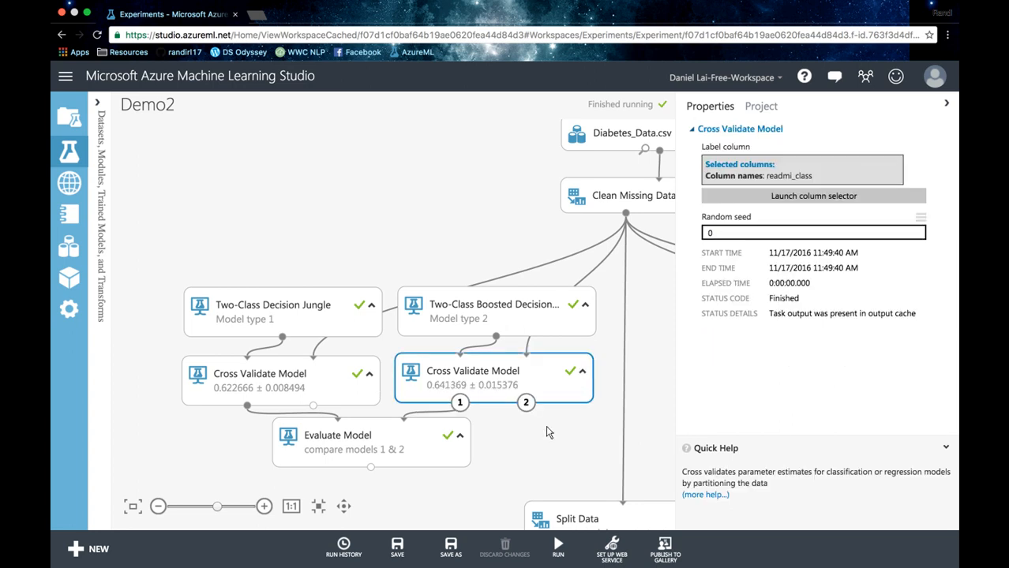
Visualize the Evaluate Model results comparing models 1 & 2 and examine the ROC curve and metrics for the scored dataset to compare.
right_click(371, 467)
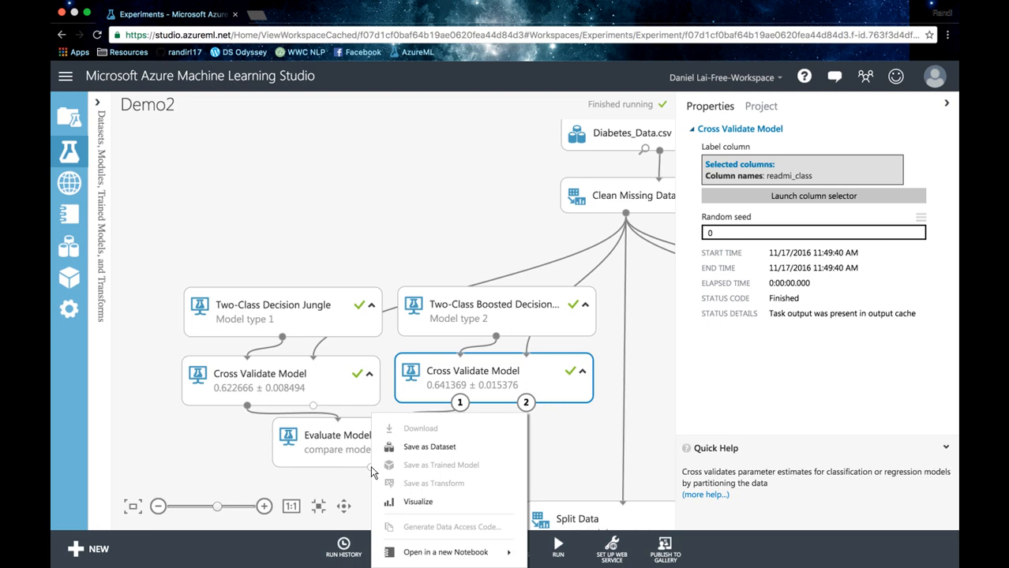
click(400, 506)
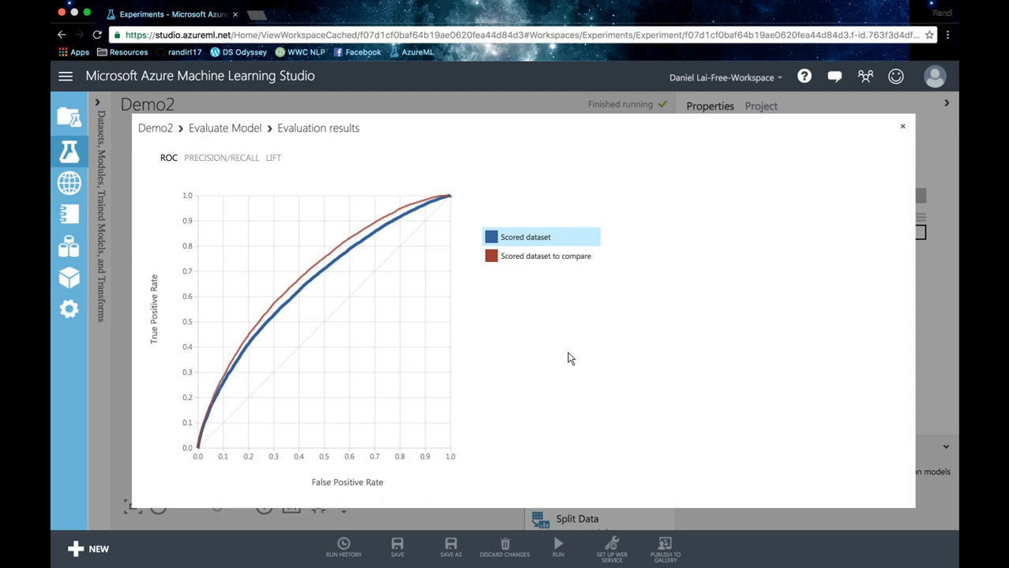
click(515, 262)
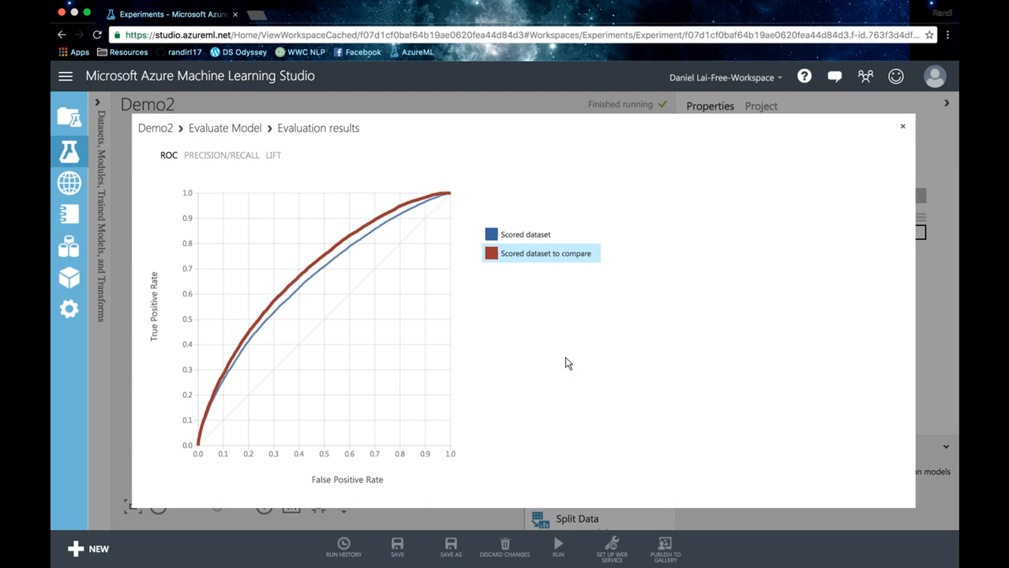
scroll(566, 363, down, 10)
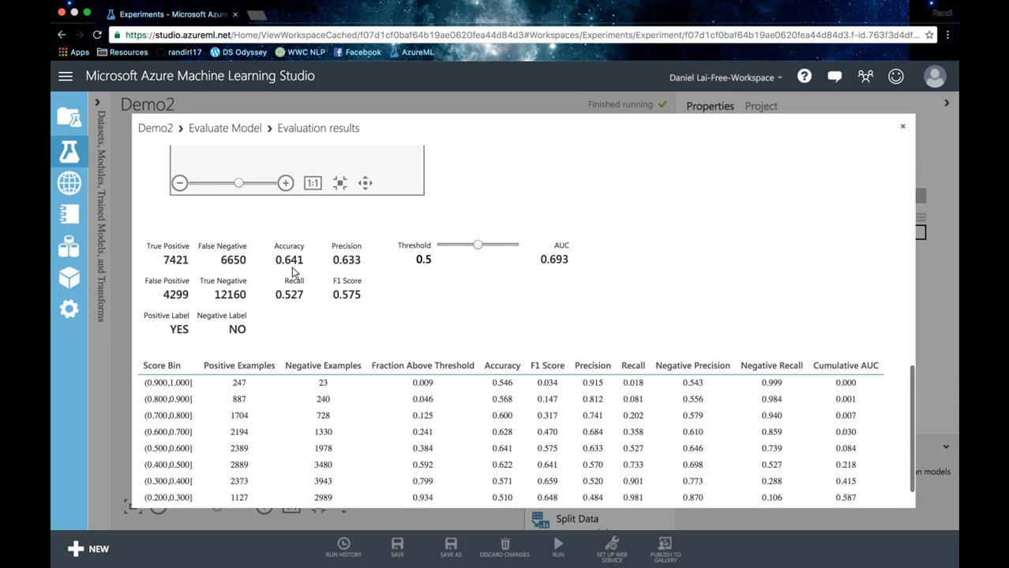
scroll(496, 278, up, 5)
scroll(496, 281, up, 5)
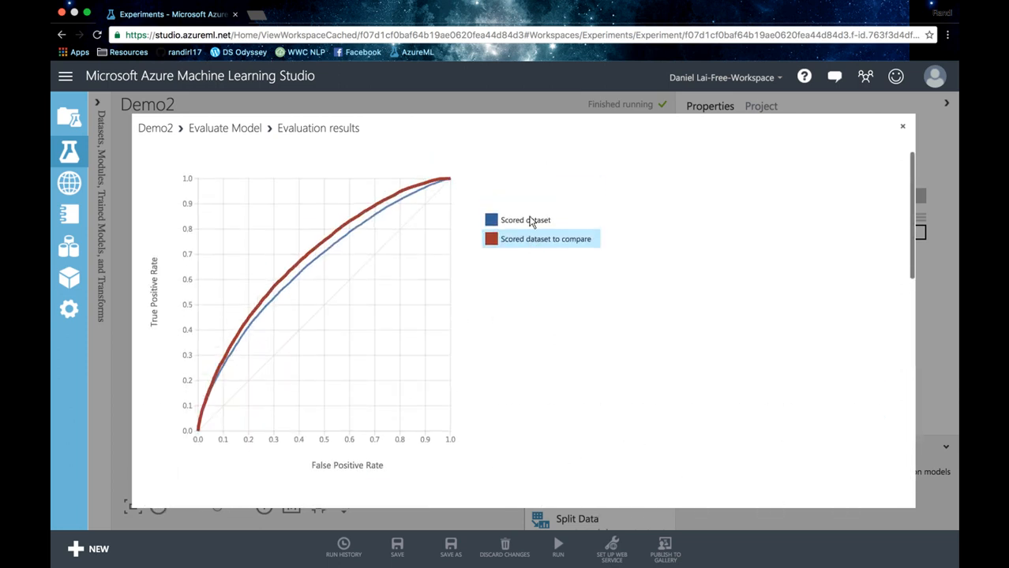
Select the Scored dataset curve, examine its accuracy and other metrics, and close the comparison of models 1 & 2.
click(530, 223)
scroll(525, 331, down, 8)
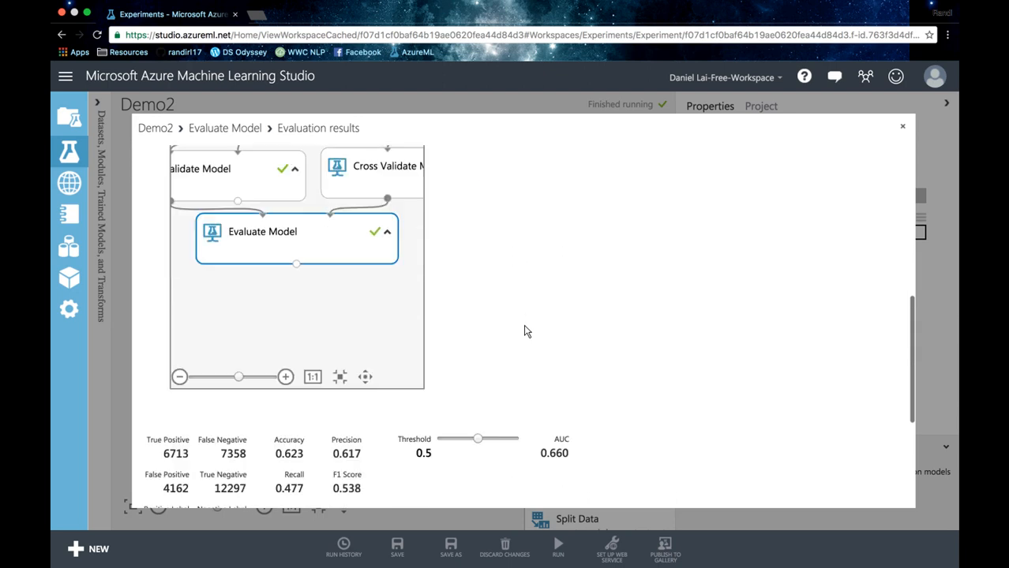
scroll(527, 331, down, 3)
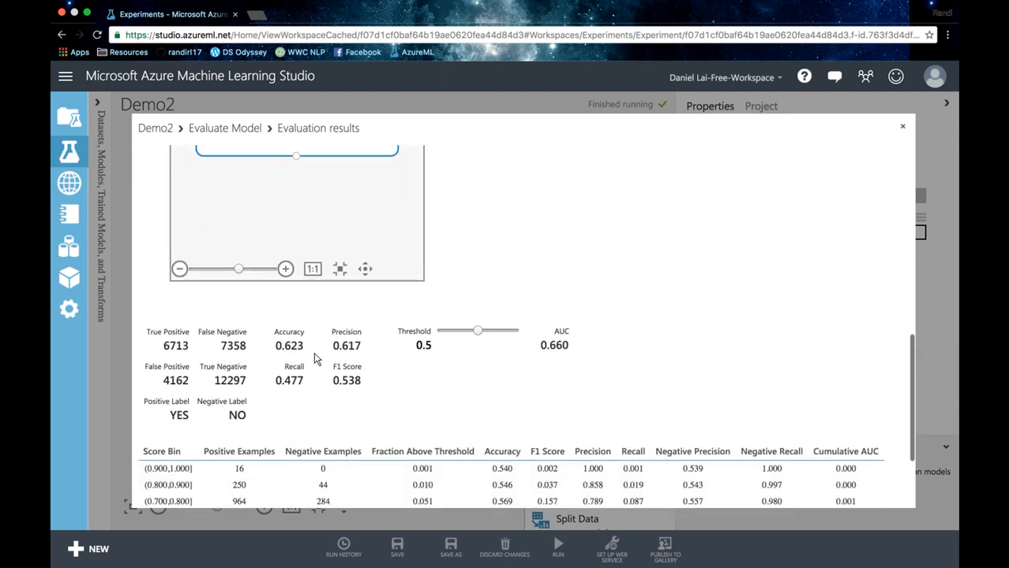
scroll(531, 353, up, 8)
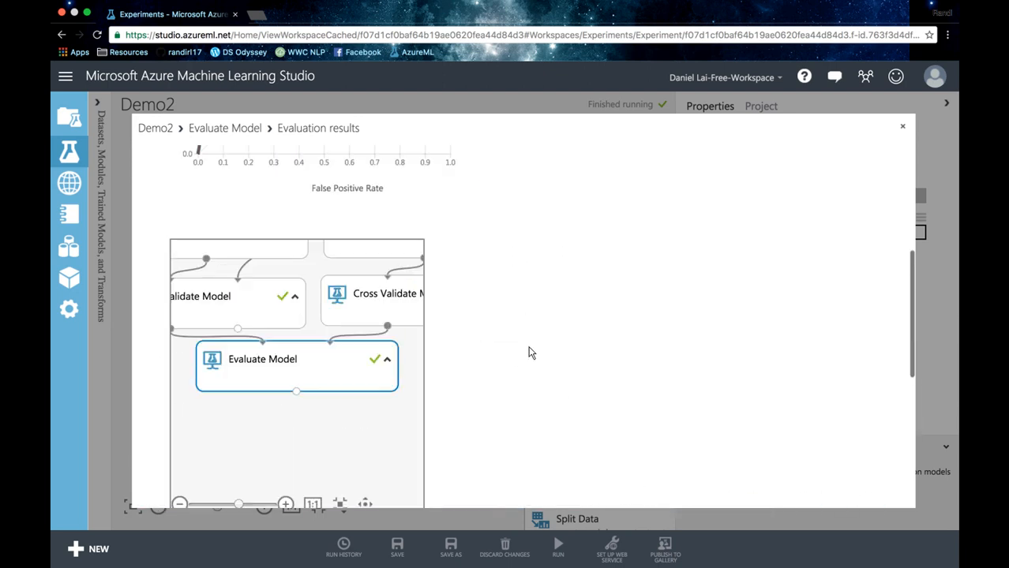
scroll(531, 353, up, 2)
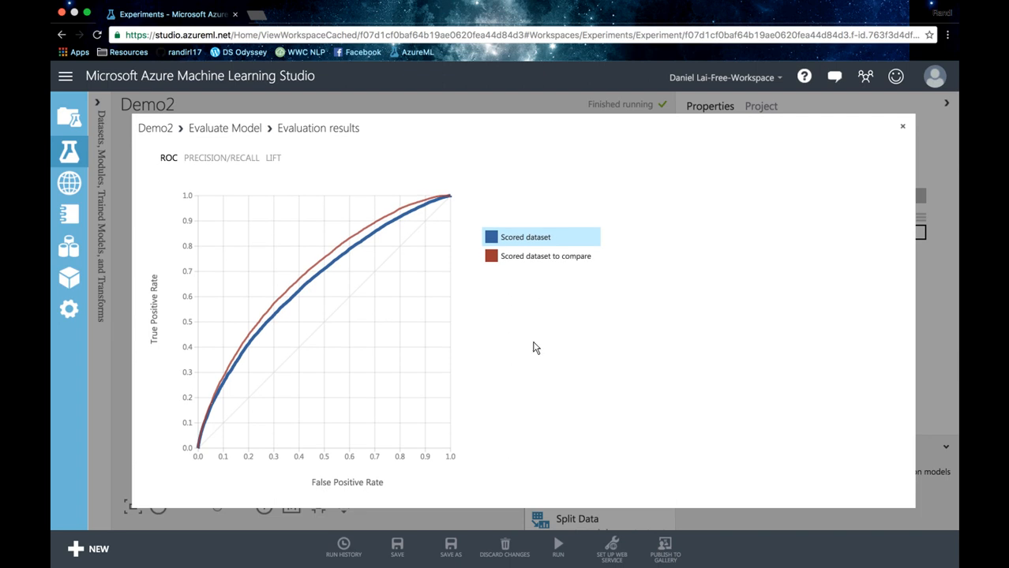
click(904, 130)
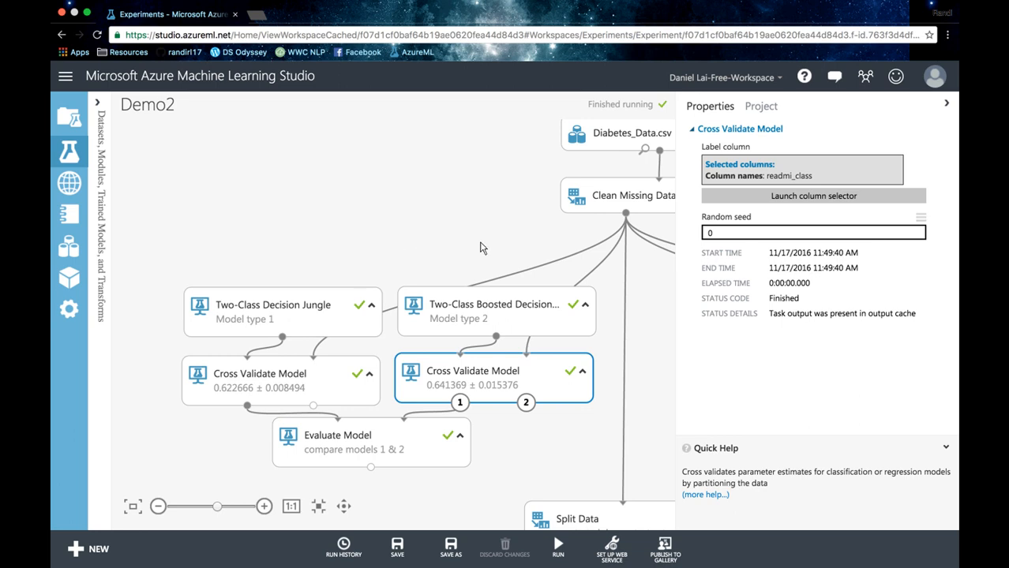
Visualize the logistic regression Cross Validate Model's results by fold and examine the Accuracy column's statistics, mean and standard deviation.
click(344, 507)
scroll(581, 466, right, 10)
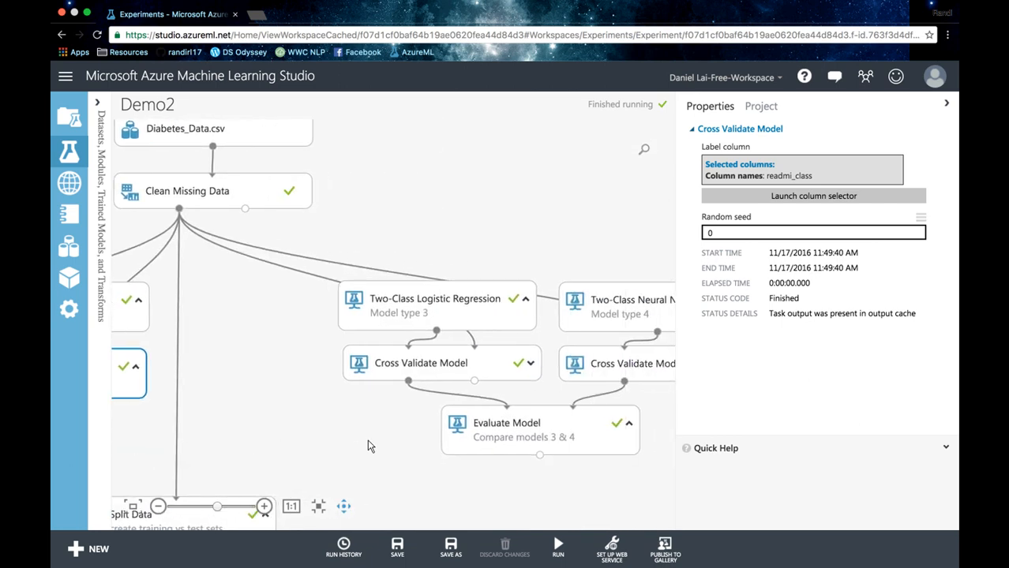
drag(368, 447, 239, 442)
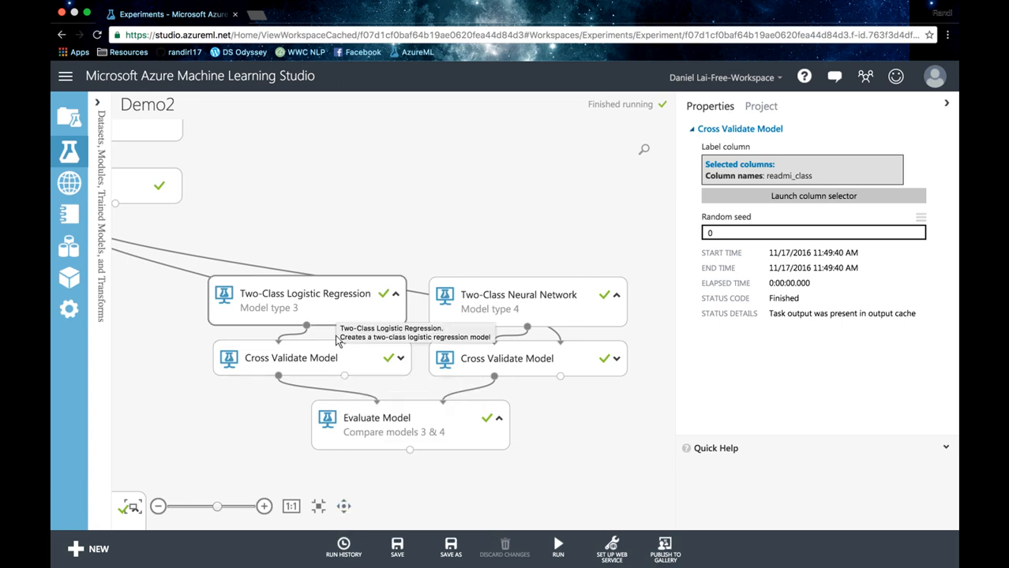
right_click(345, 376)
click(370, 463)
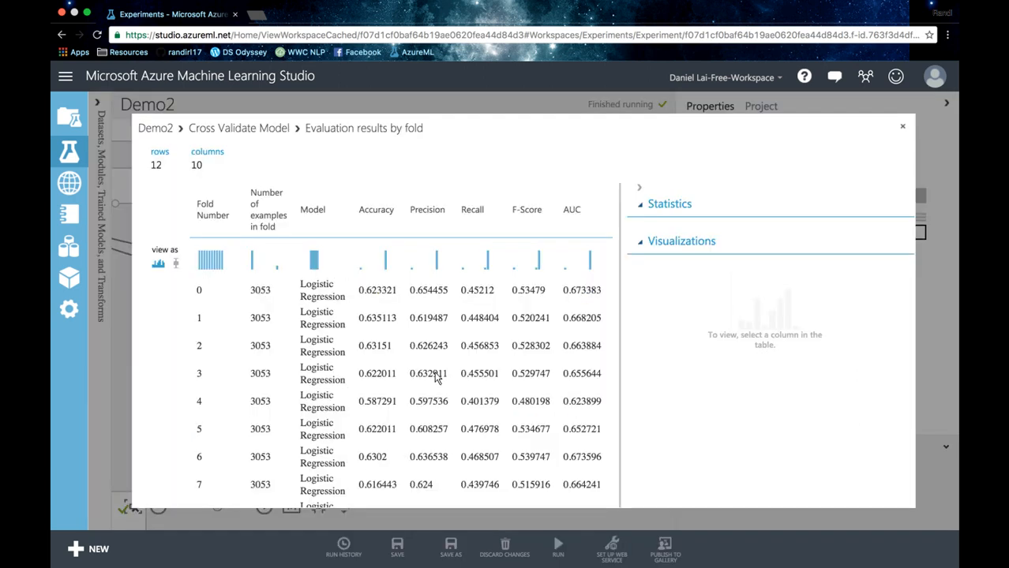
scroll(411, 379, down, 5)
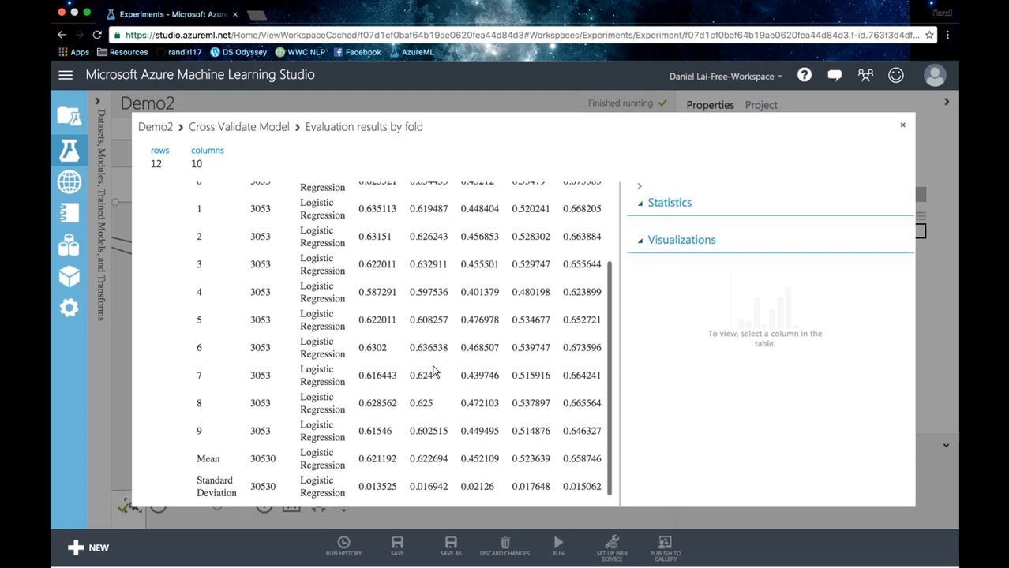
click(379, 462)
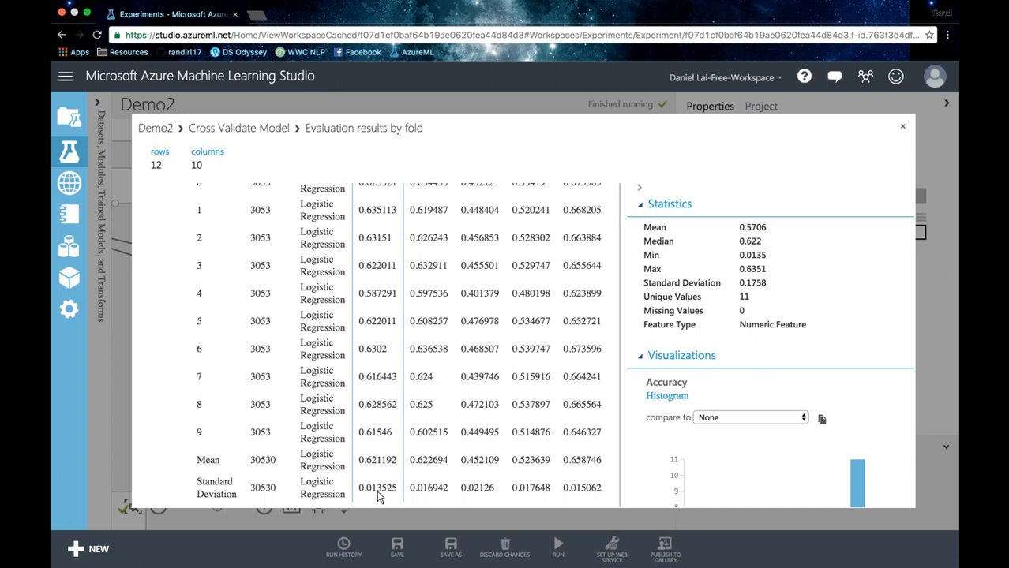
click(904, 130)
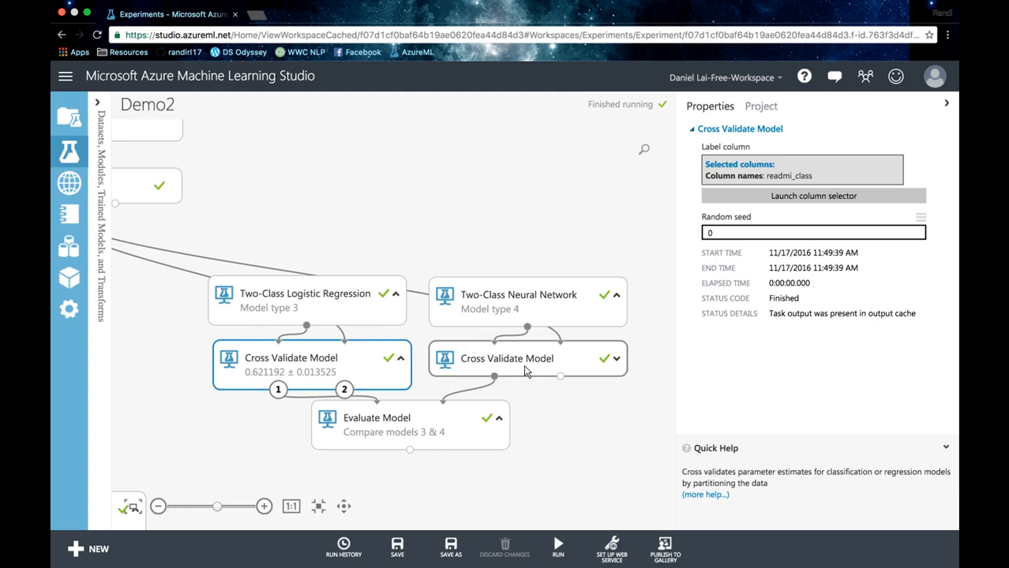
Visualize the neural network Cross Validate Model's results by fold and compare the Accuracy values across folds, mean and standard deviation.
click(554, 368)
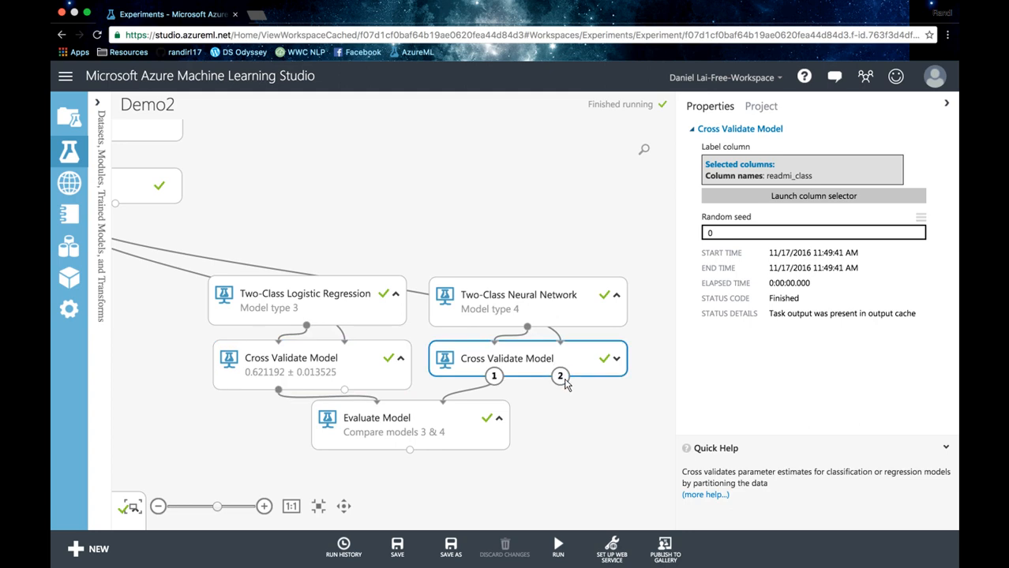
right_click(561, 378)
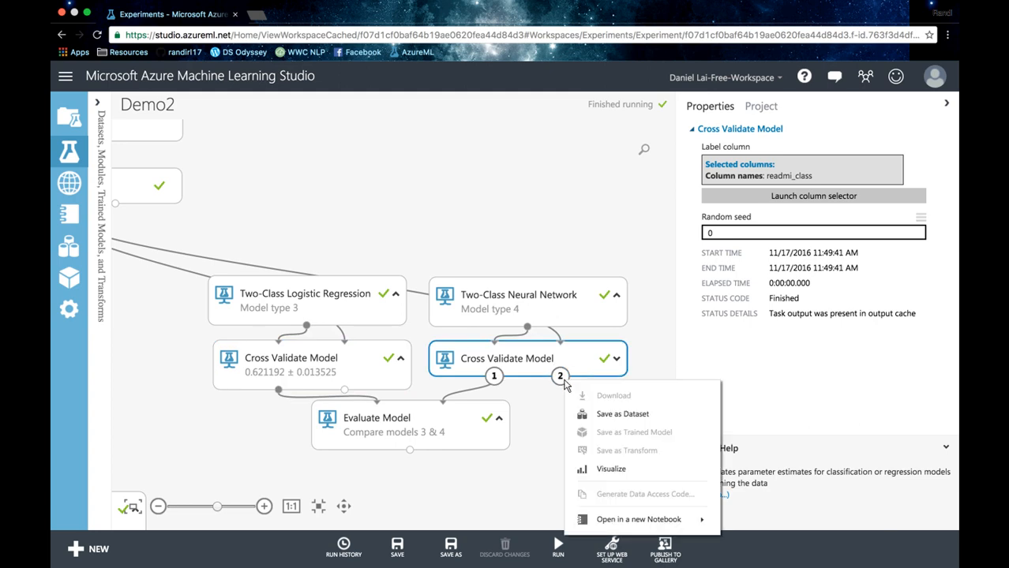
click(585, 471)
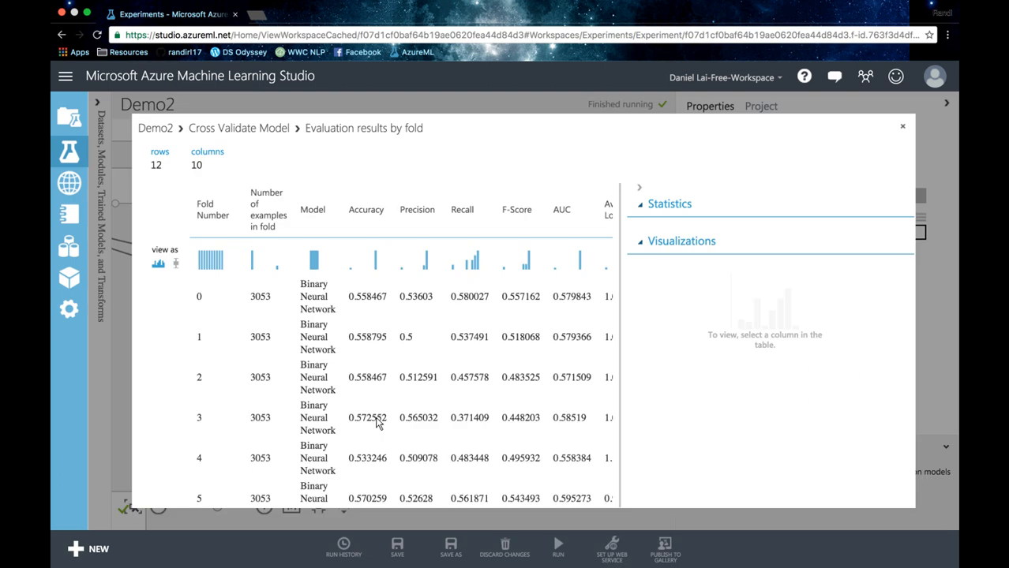
scroll(378, 424, down, 5)
scroll(377, 424, down, 3)
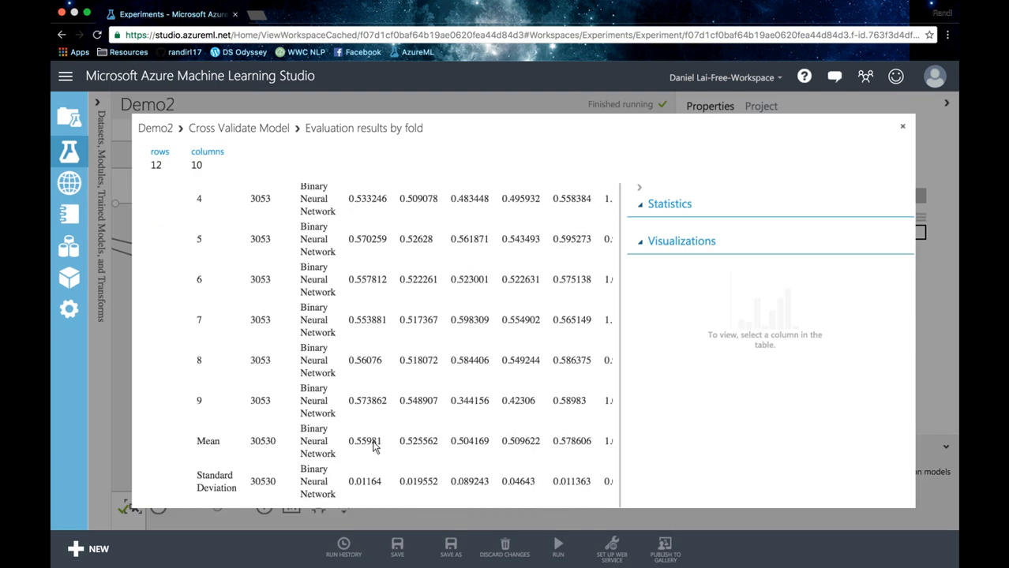
click(378, 443)
scroll(379, 336, up, 5)
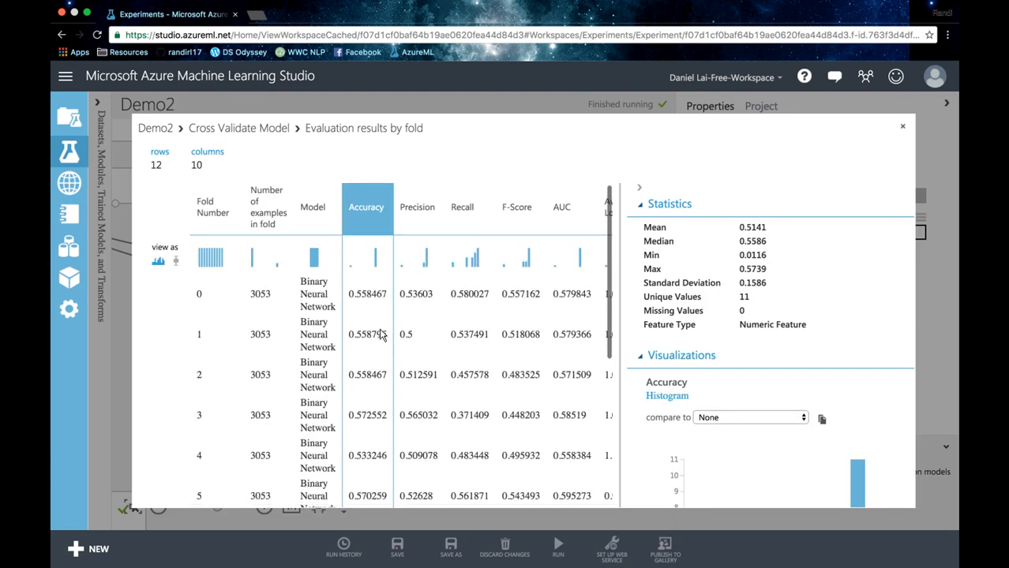
scroll(380, 336, down, 5)
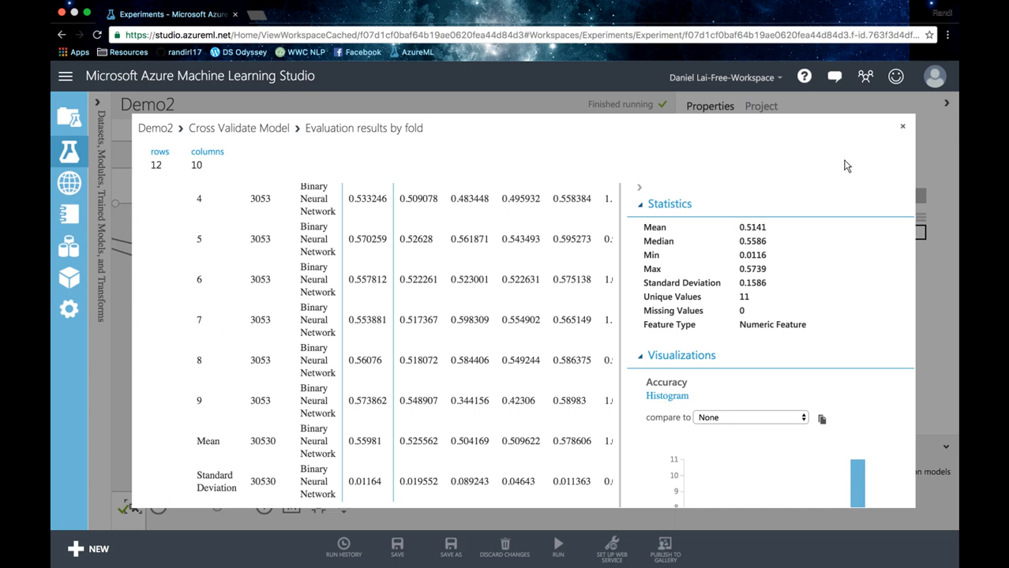
click(903, 128)
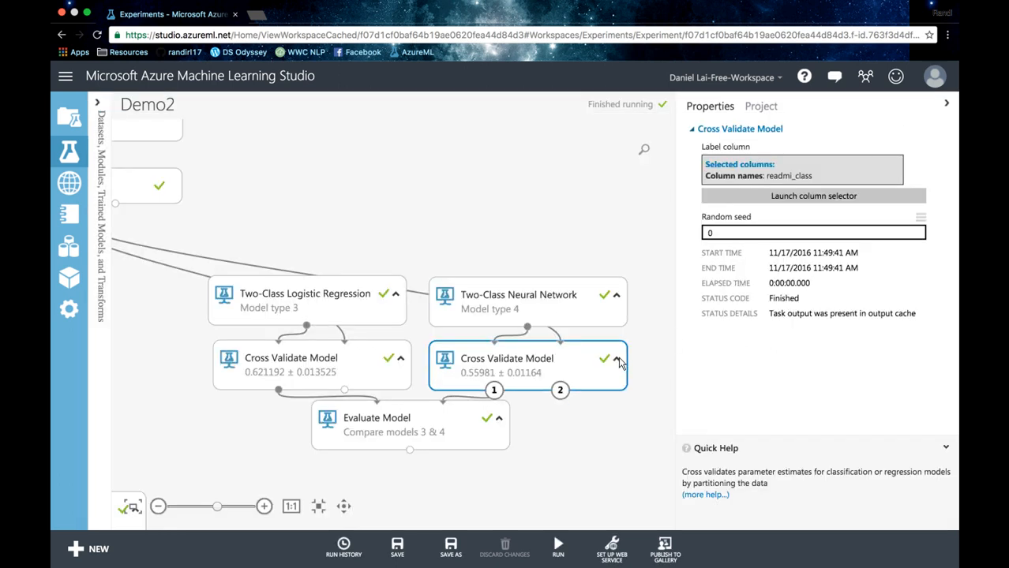
Visualize the Evaluate Model results comparing models 3 & 4, examine the ROC curves and scored dataset metrics, and close the results.
right_click(410, 450)
click(431, 500)
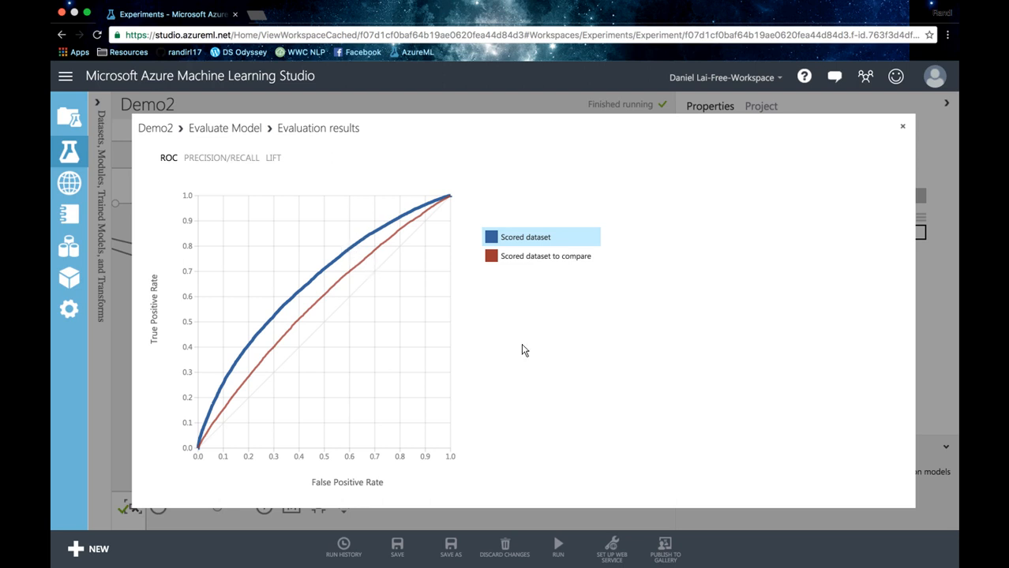
scroll(521, 344, down, 1)
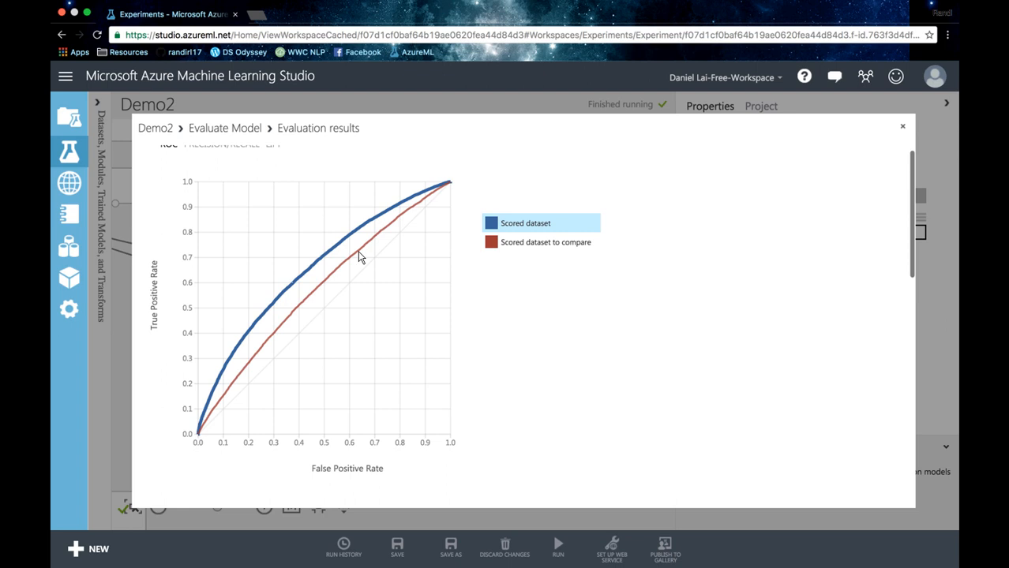
scroll(654, 318, down, 10)
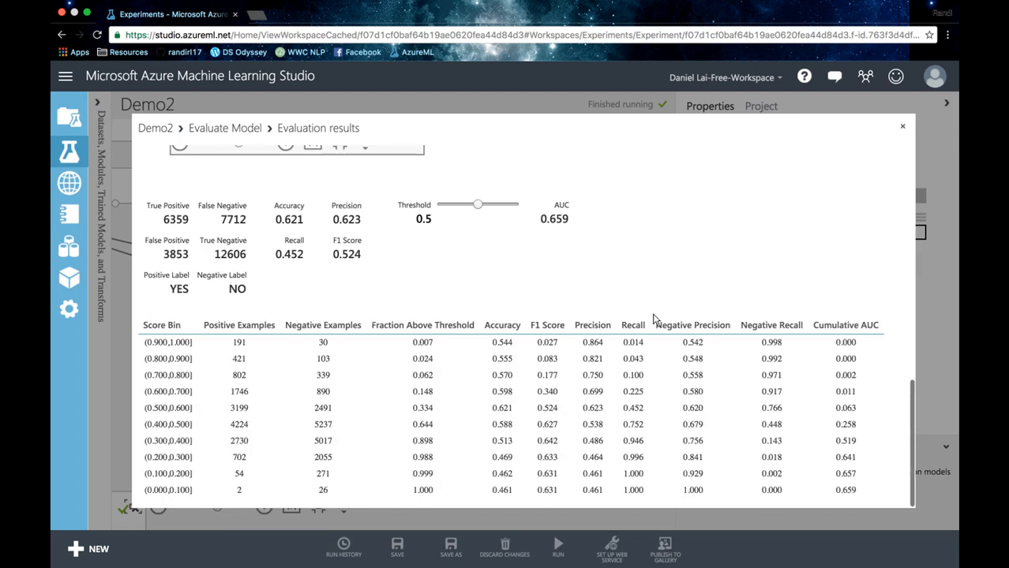
scroll(728, 279, up, 5)
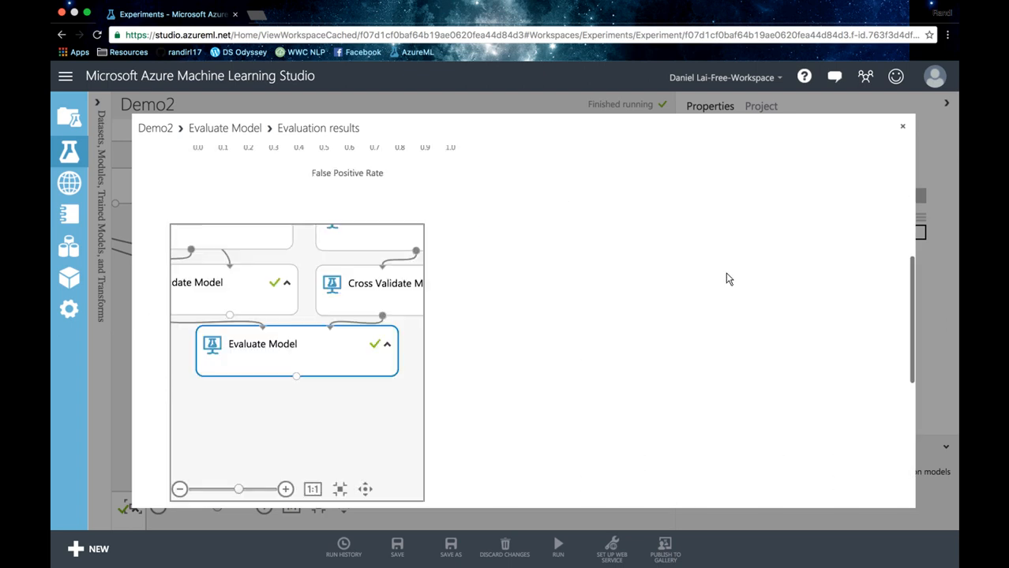
scroll(728, 279, up, 2)
scroll(892, 198, up, 3)
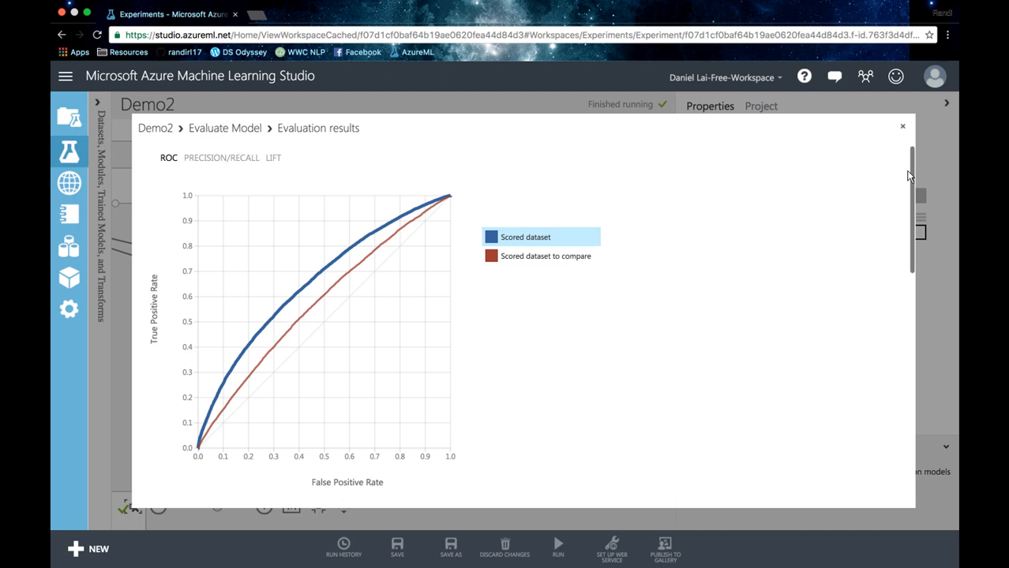
click(905, 126)
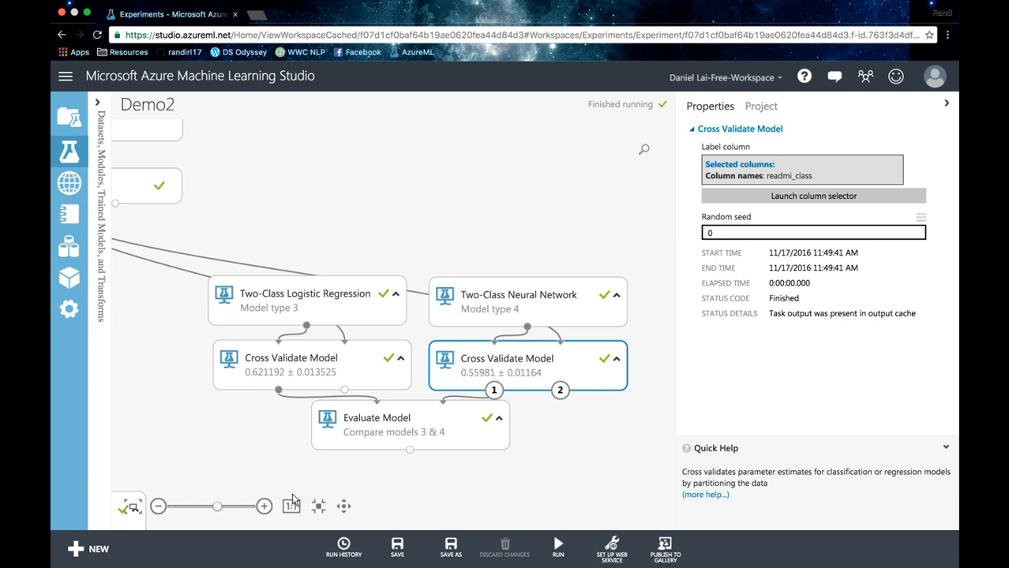
Locate the Split Data module that creates the training and test sets and examine its fraction of rows in the first output dataset.
click(344, 508)
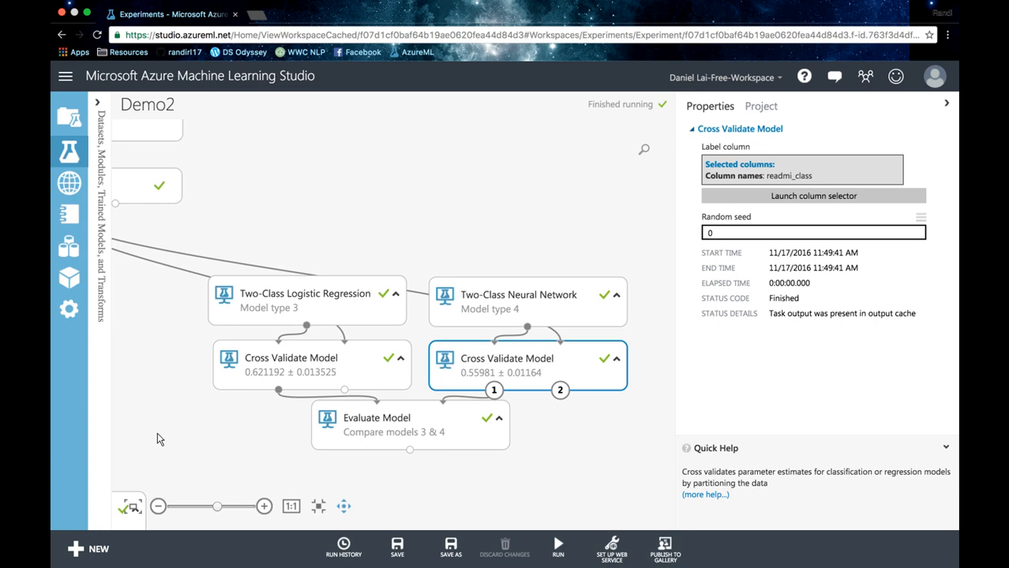
drag(197, 433, 627, 424)
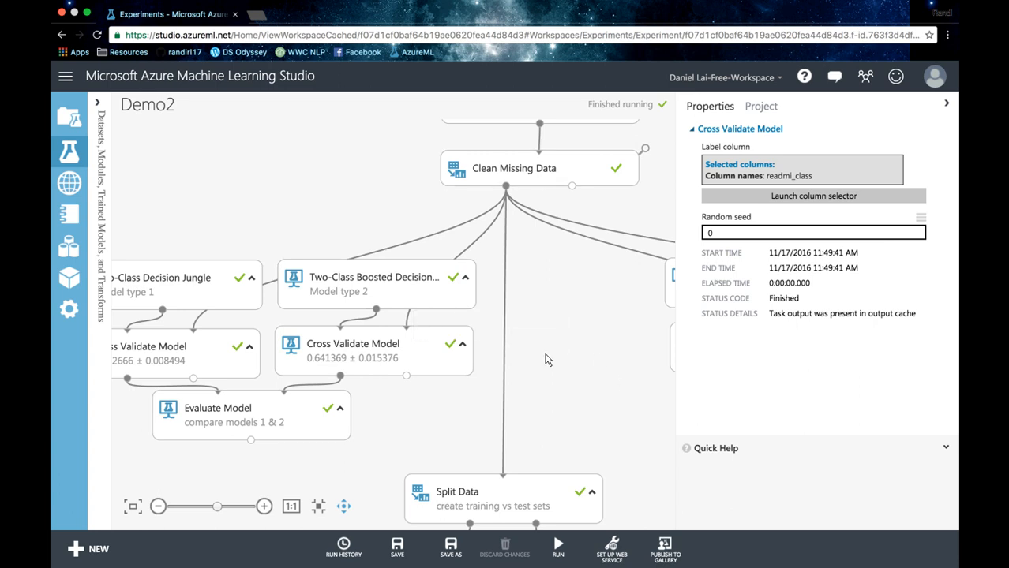
scroll(537, 245, down, 3)
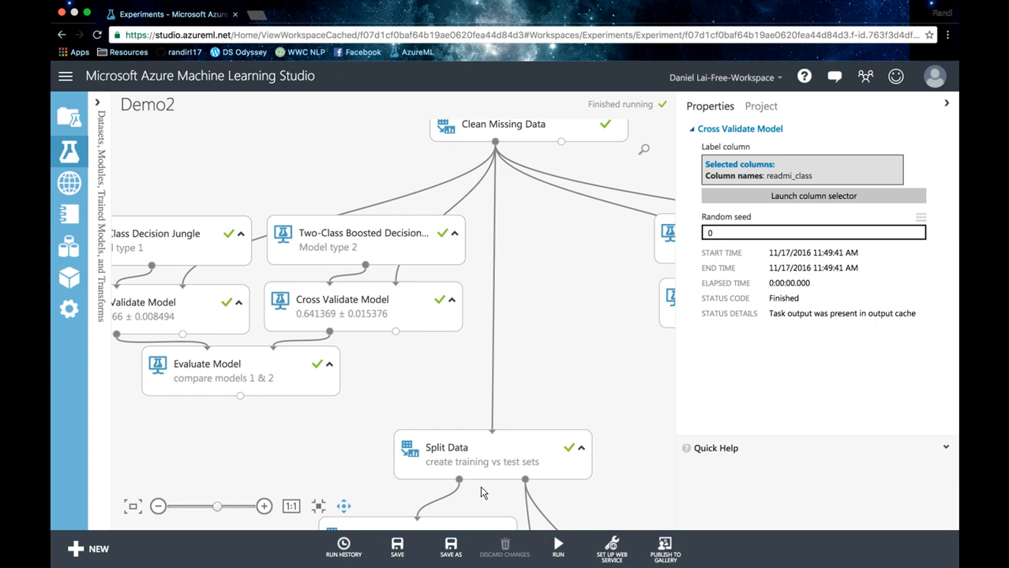
click(486, 457)
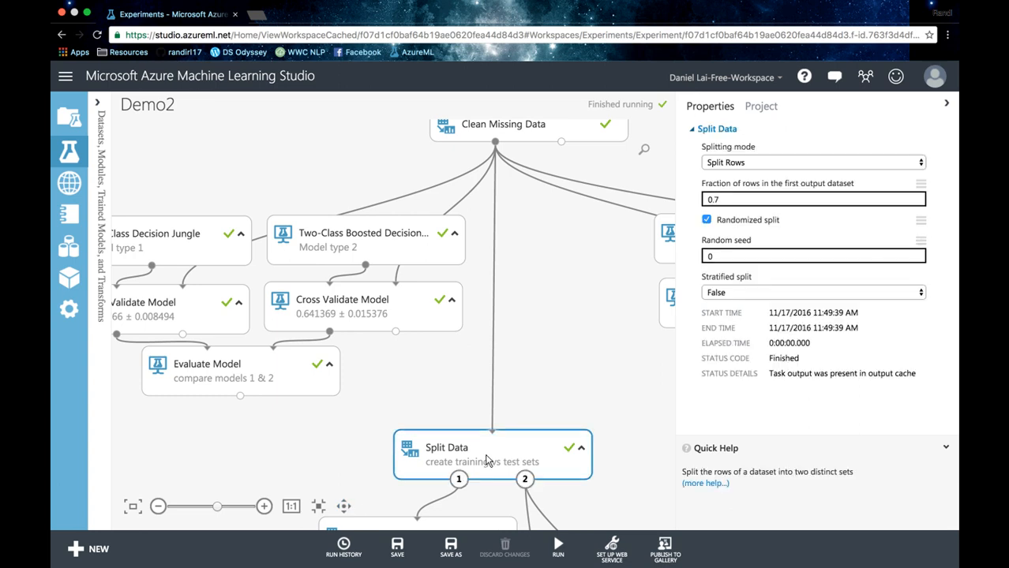
click(751, 205)
Inspect the Partition and Sample module below Split Data, checking its partitioner method and number of folds.
drag(581, 375, 581, 264)
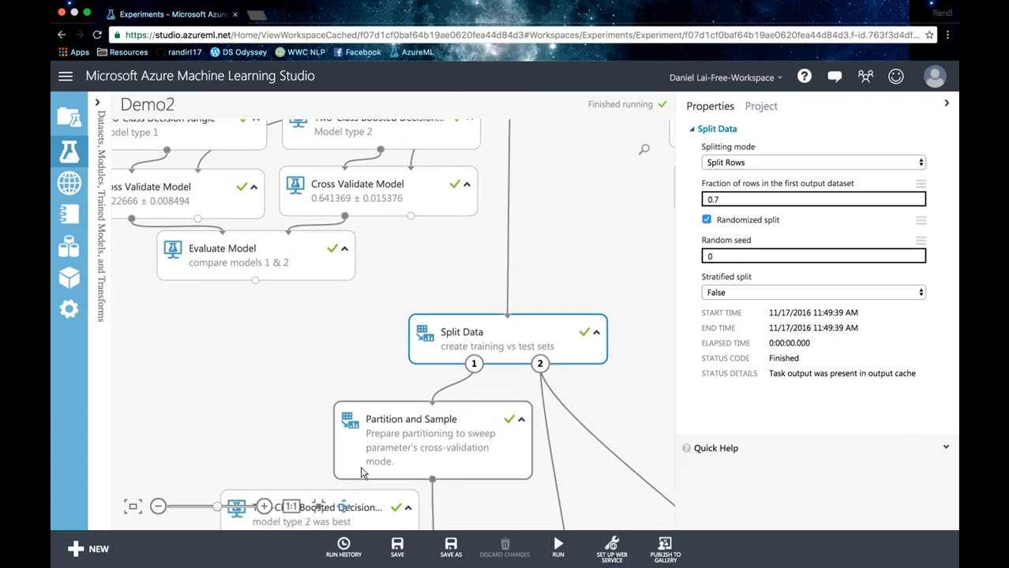
drag(470, 495, 464, 304)
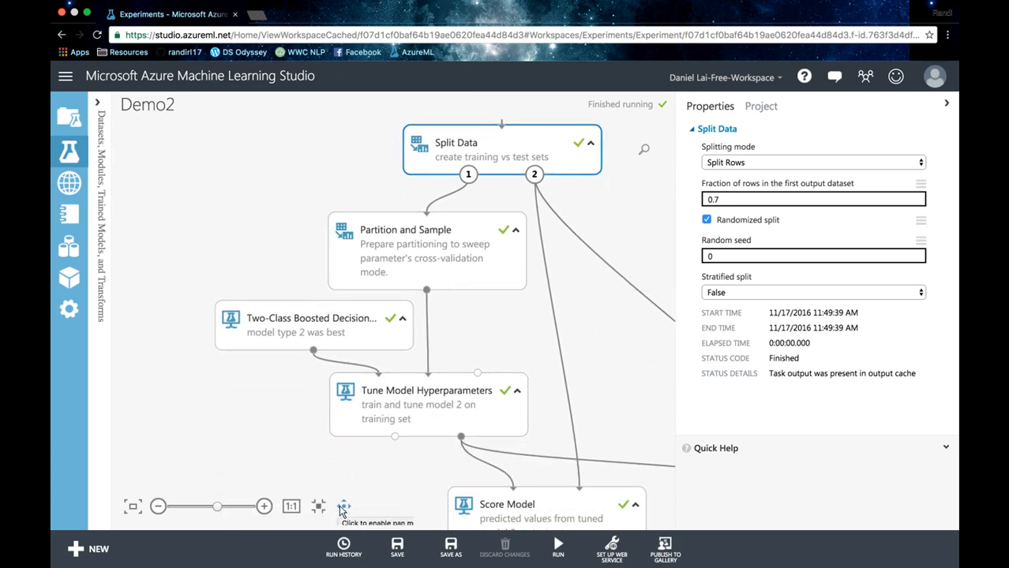
click(446, 273)
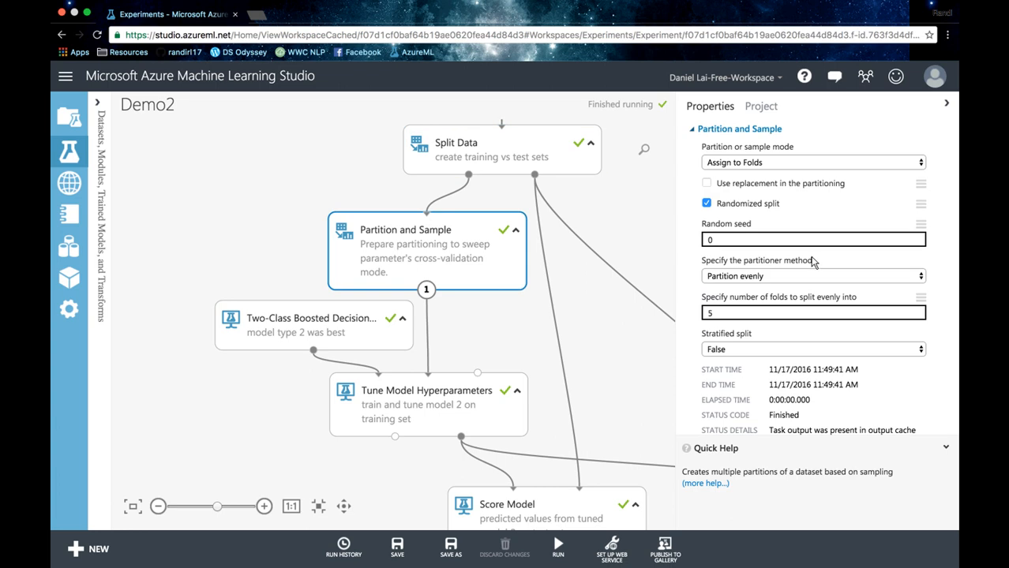
click(767, 313)
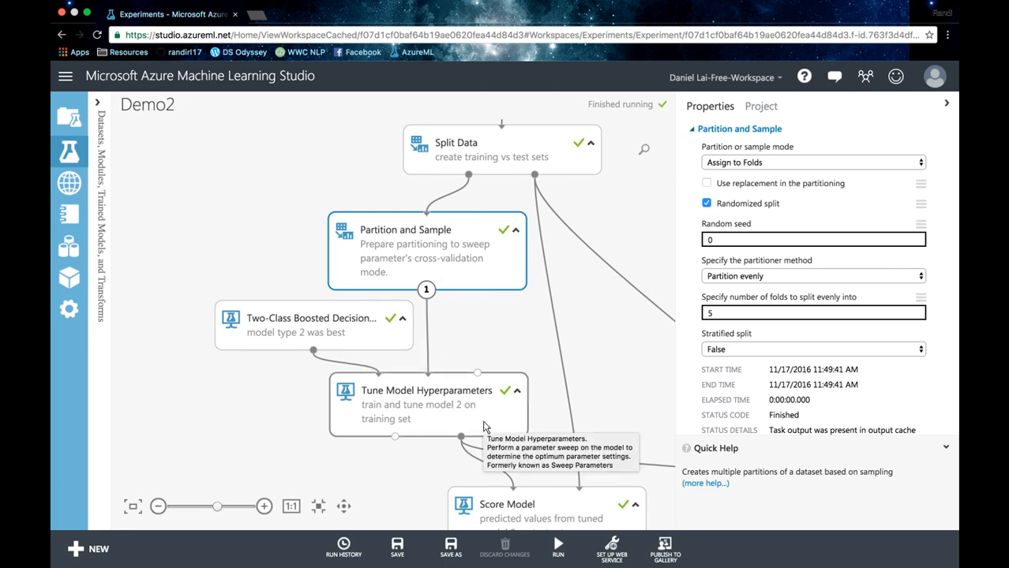
Review the parameter ranges of the tuned boosted decision tree and the sweeping mode and maximum runs of Tune Model Hyperparameters.
click(334, 332)
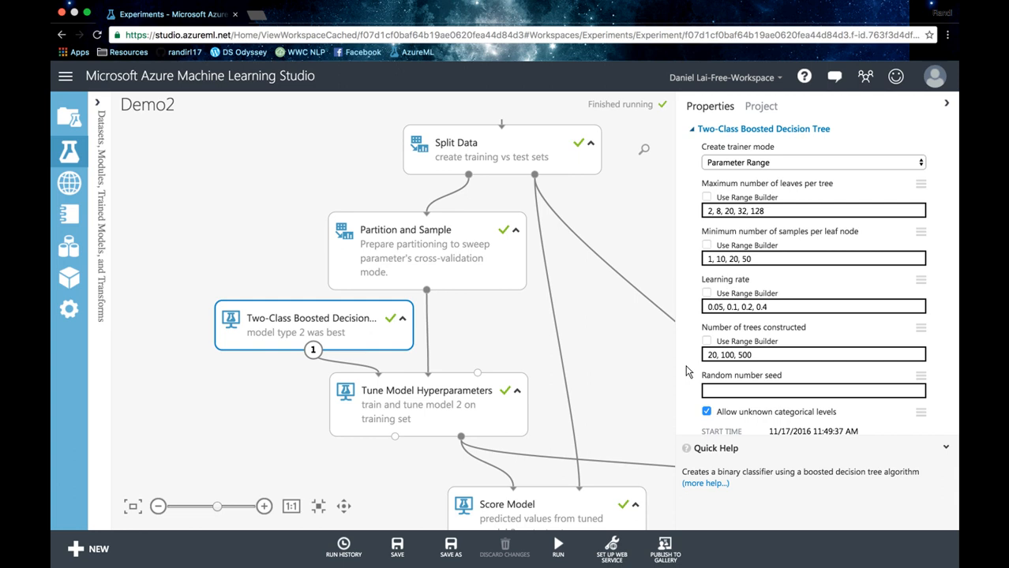
click(505, 420)
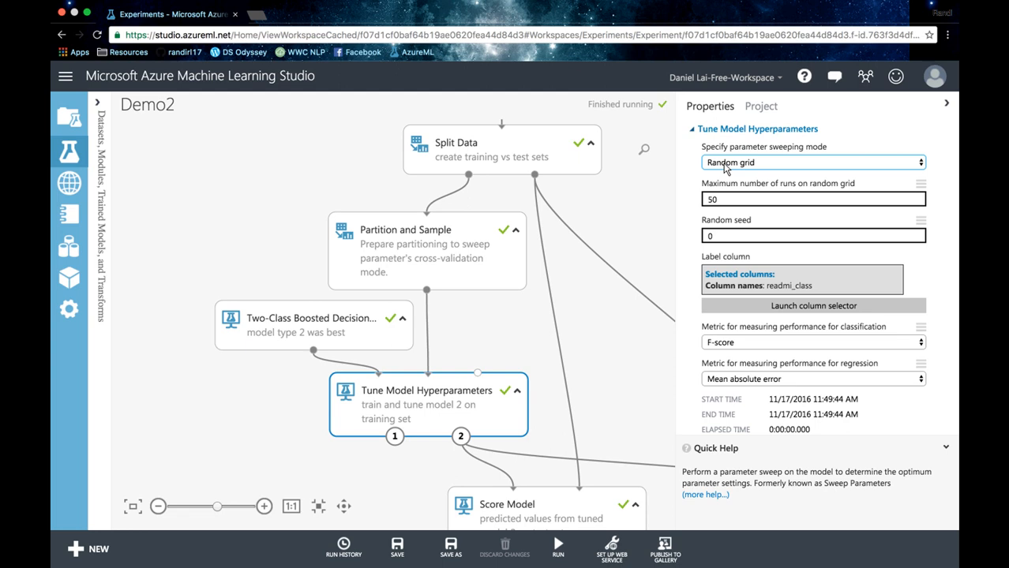
click(729, 200)
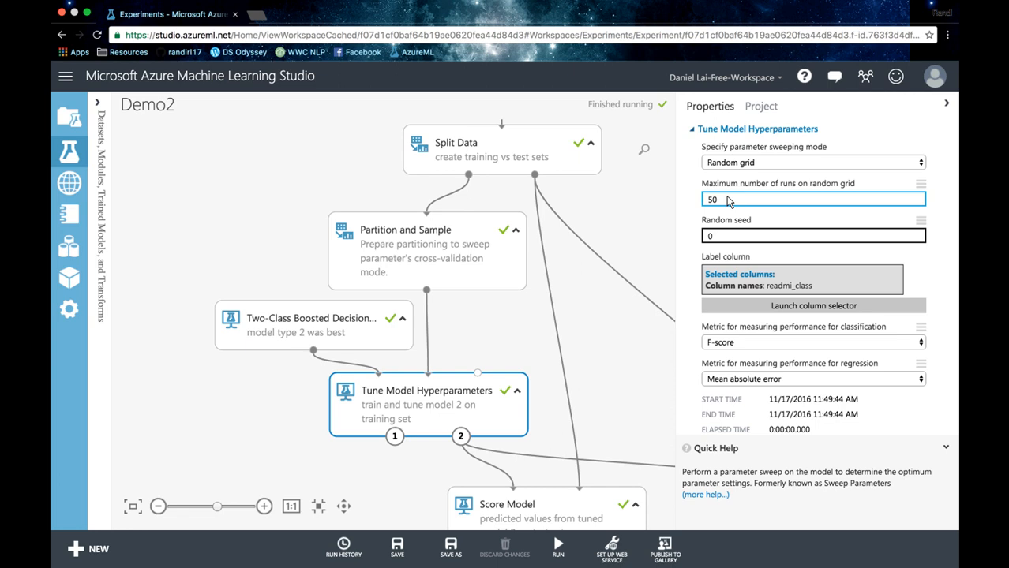
click(686, 217)
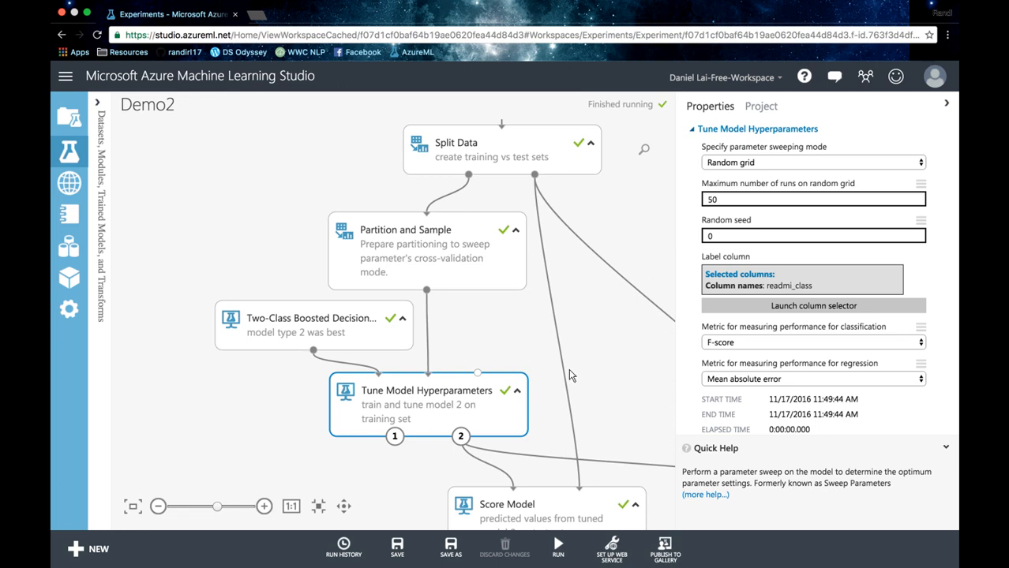
Visualize the Score Model's scored dataset for tuned model 2 and bring its readmi_class, Scored Labels and Scored Probabilities columns into view.
click(158, 507)
click(157, 507)
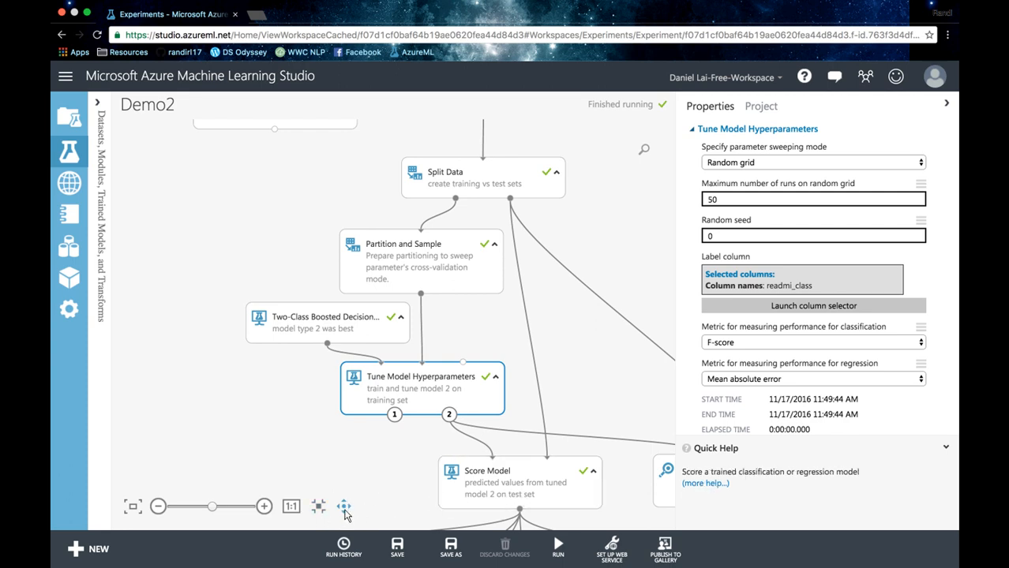
right_click(519, 511)
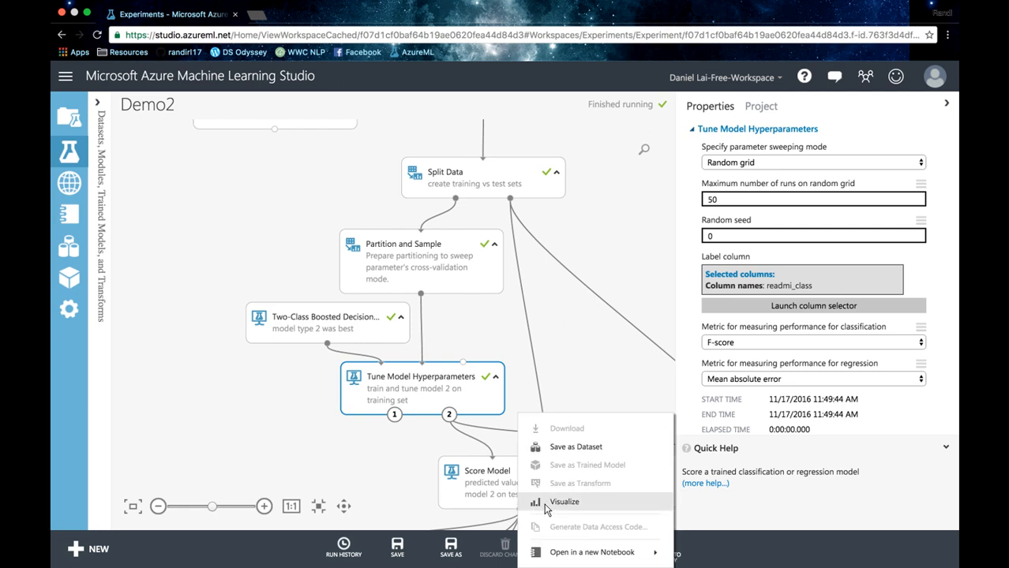
click(547, 500)
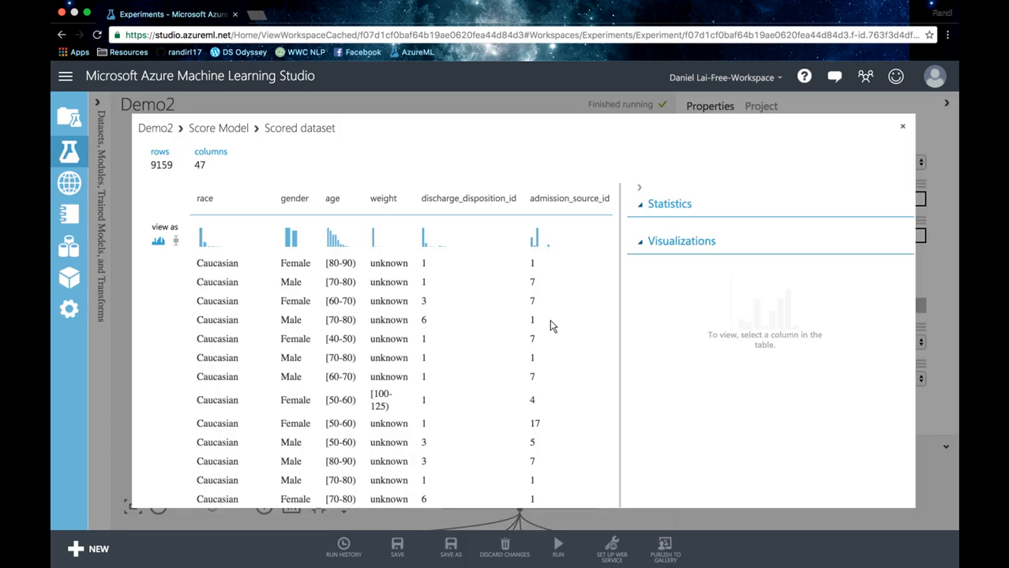
scroll(535, 277, right, 3)
scroll(536, 276, right, 10)
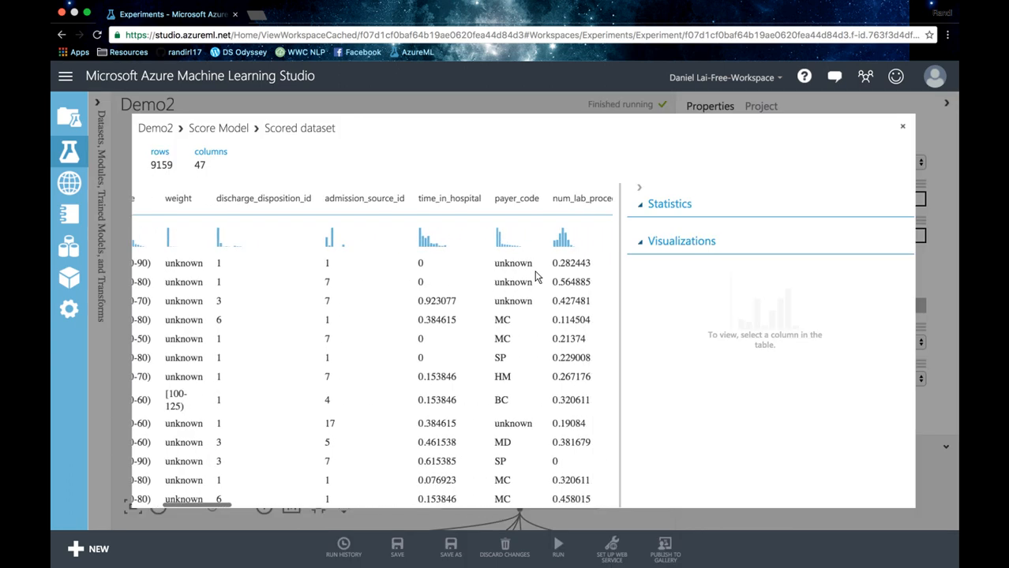
scroll(535, 276, right, 10)
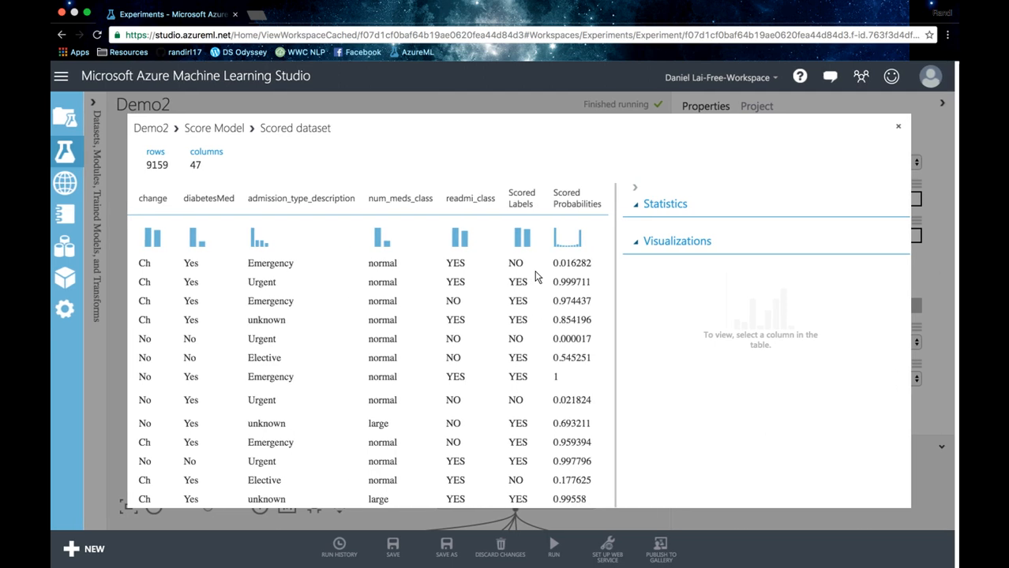
Examine the statistics and histograms of readmi_class, Scored Labels and Scored Probabilities, and close the scored dataset.
click(468, 206)
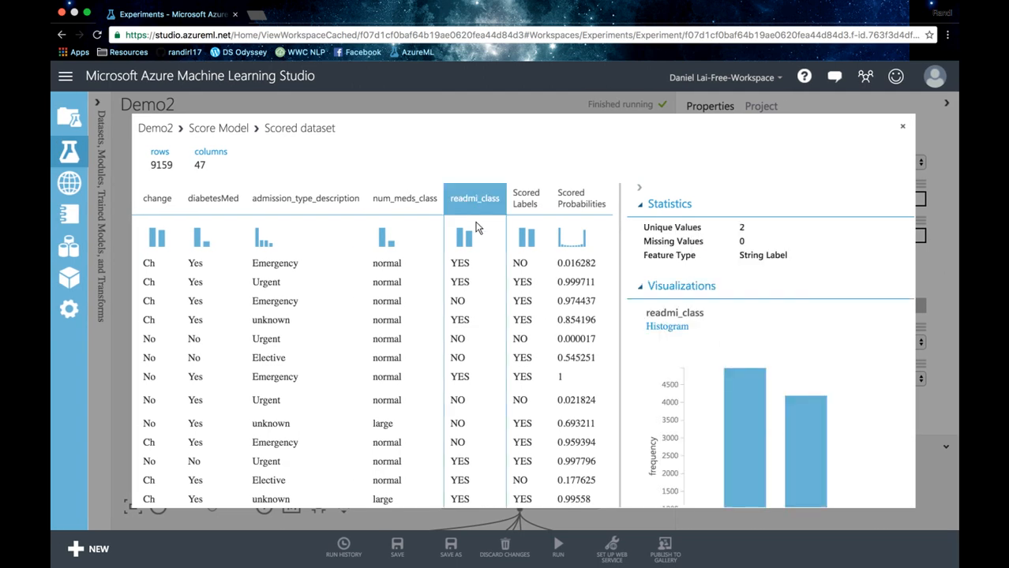
click(530, 206)
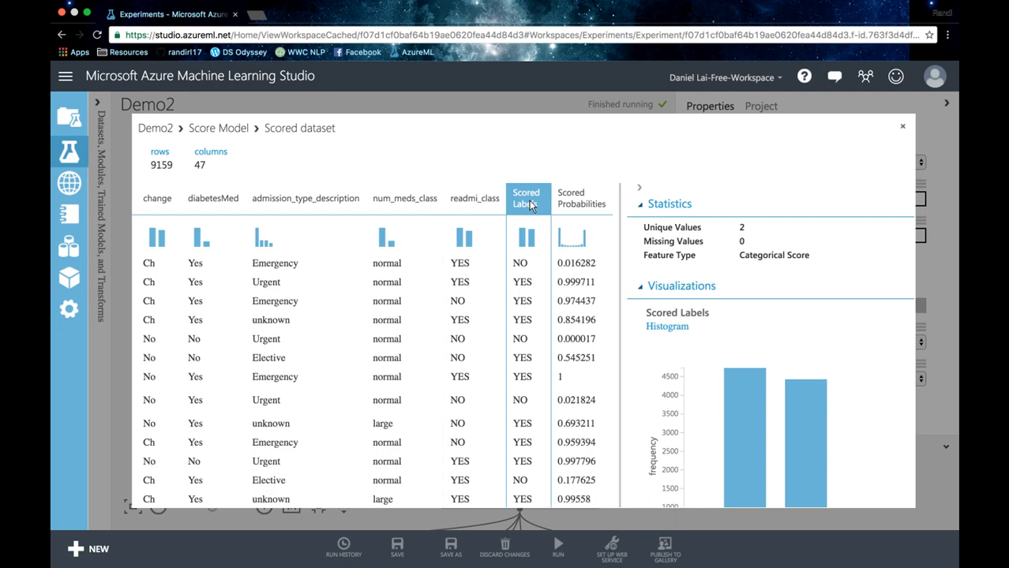
click(586, 207)
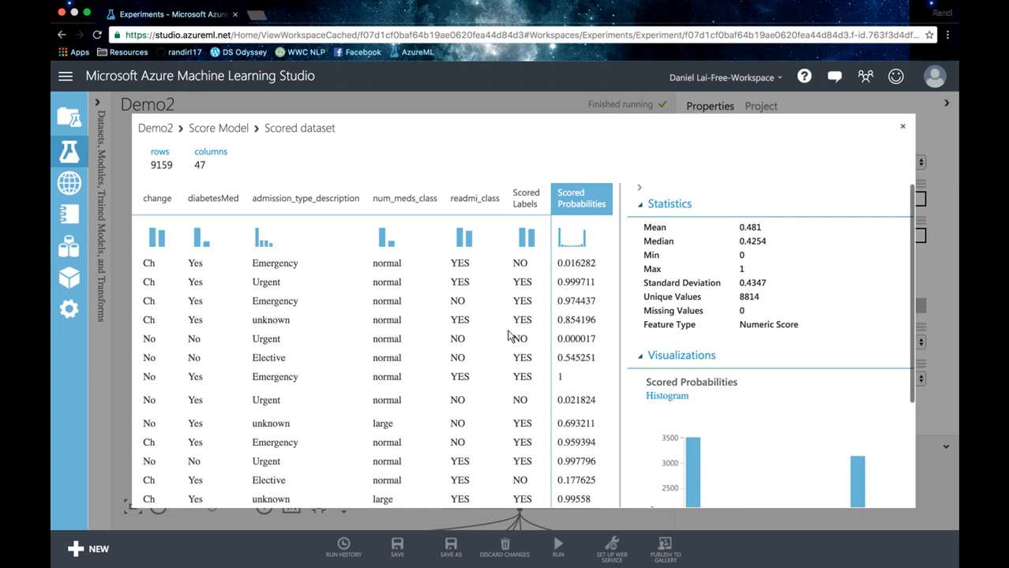
scroll(708, 379, down, 5)
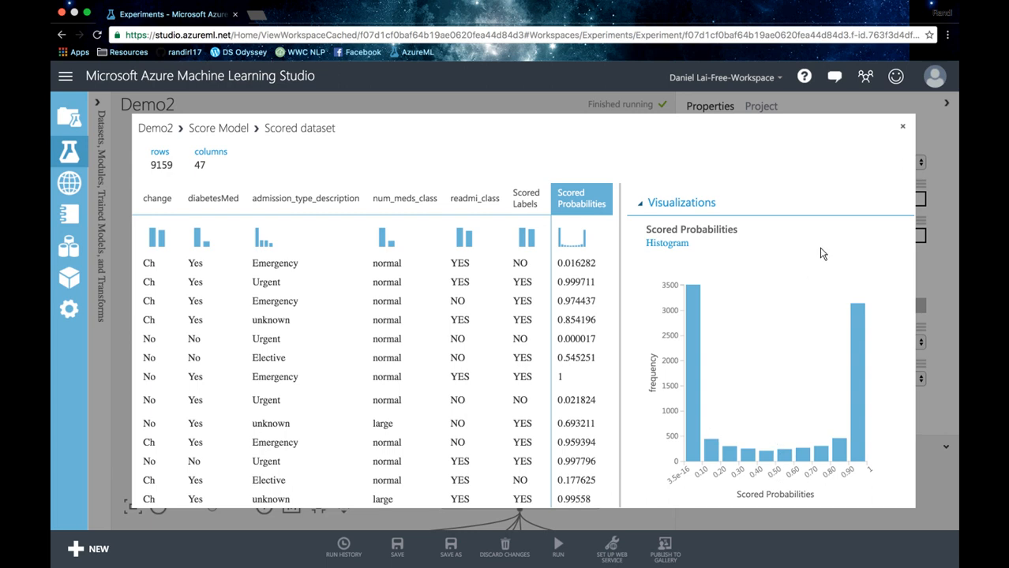
click(904, 130)
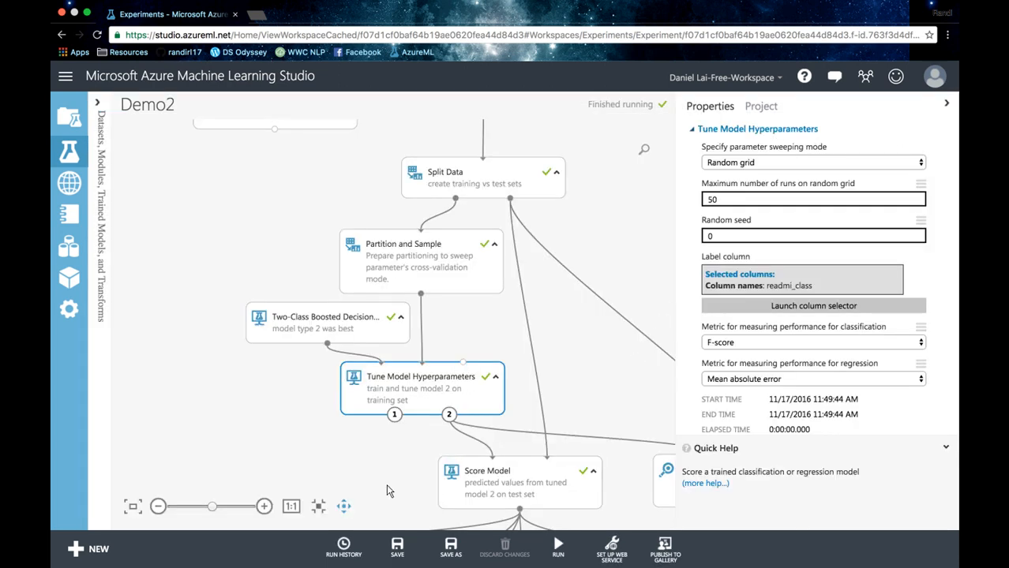
Locate the Permutation Feature Importance module beside Score Model and visualize its output to examine the feature scores.
drag(597, 417, 571, 253)
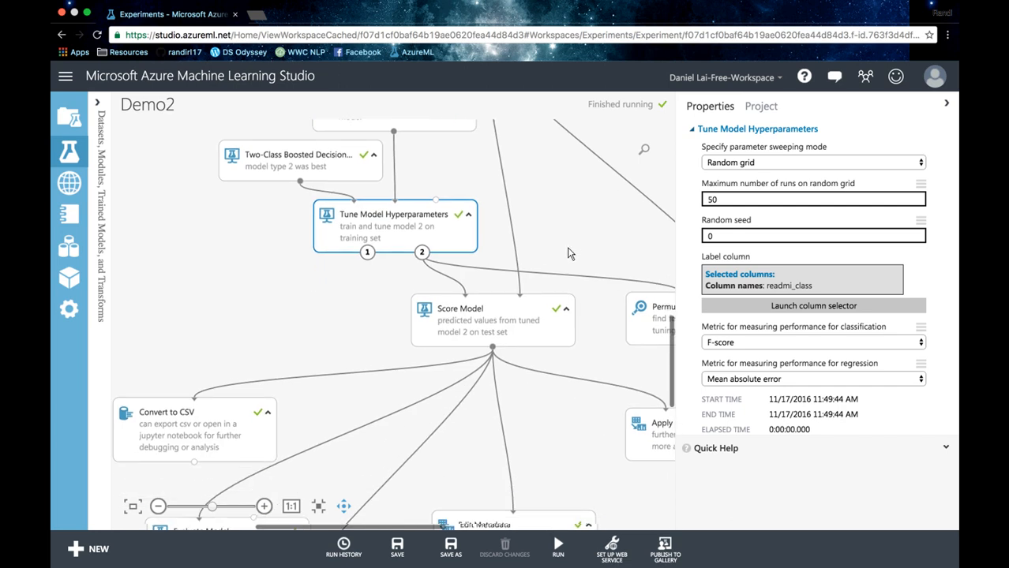
scroll(557, 319, down, 2)
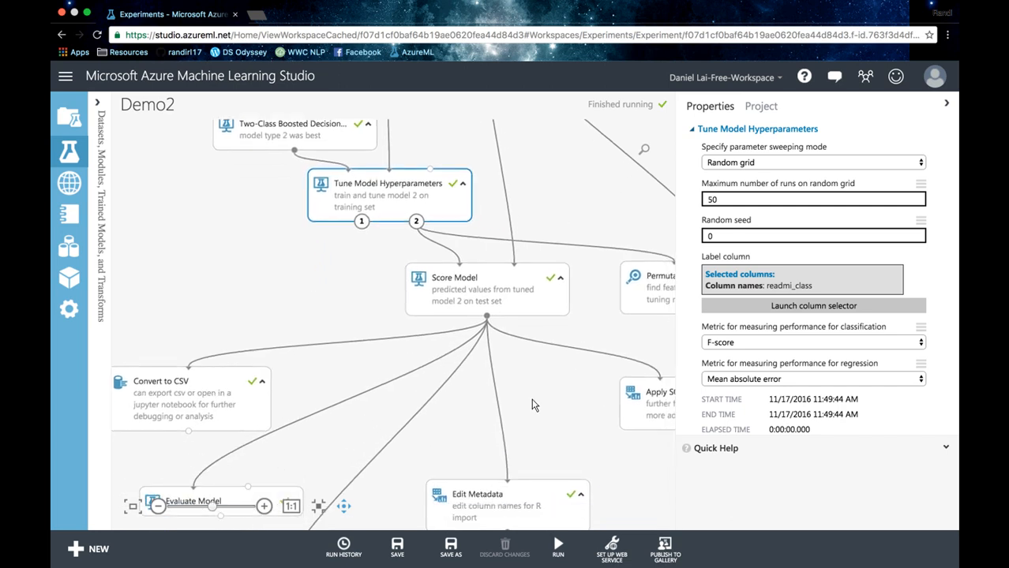
scroll(505, 406, up, 3)
scroll(505, 407, right, 3)
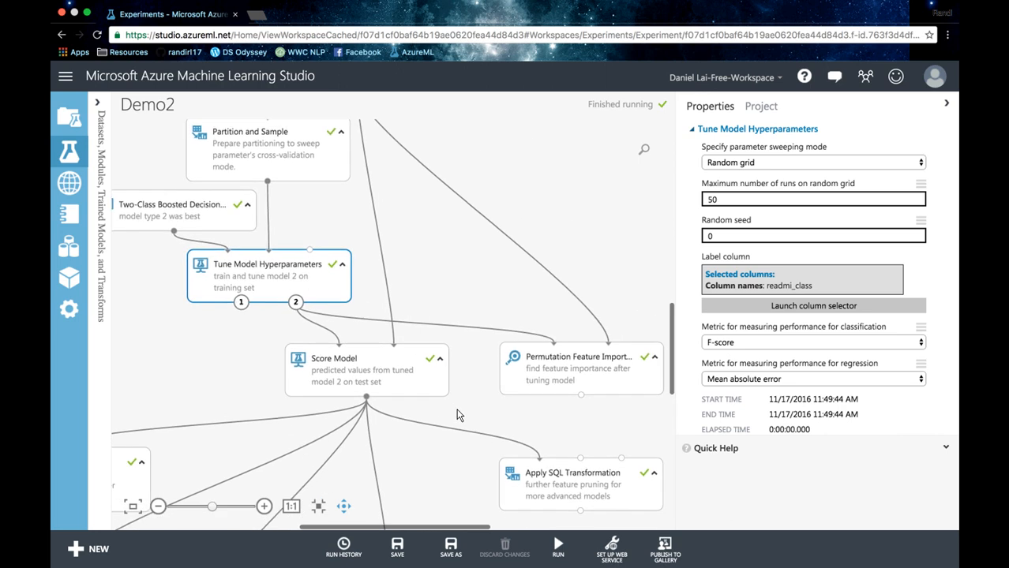
drag(460, 416, 428, 411)
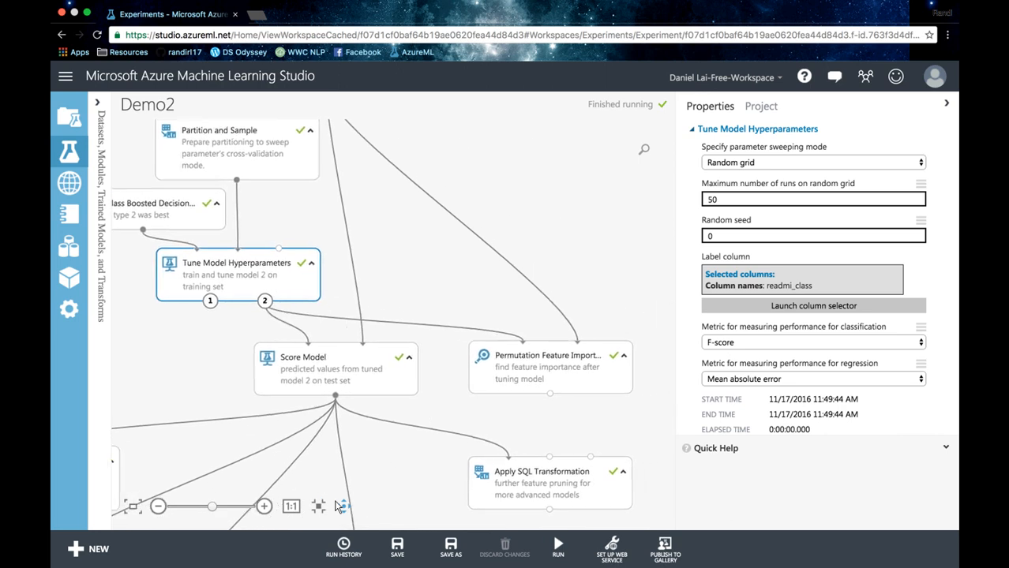
click(556, 377)
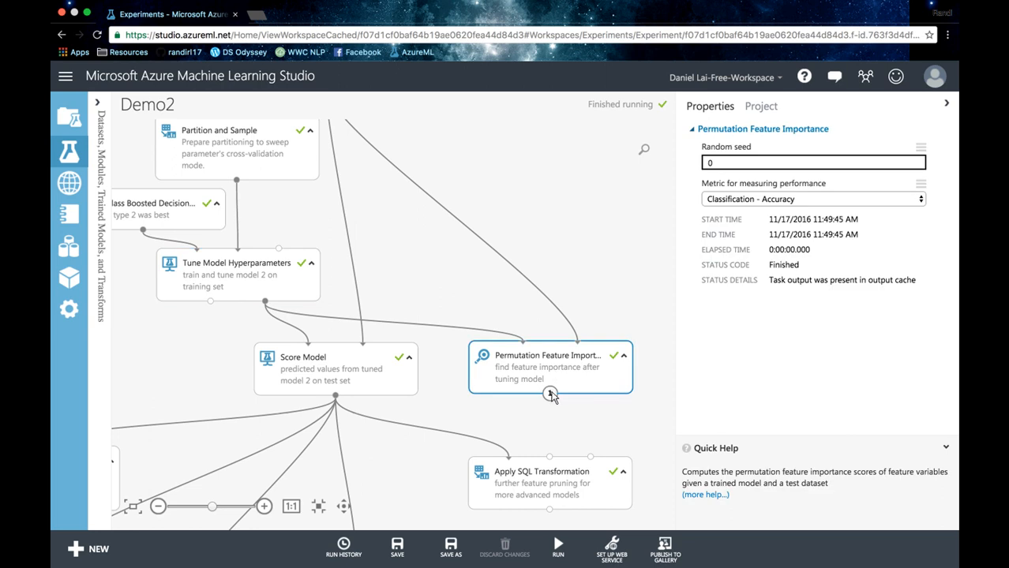
right_click(550, 394)
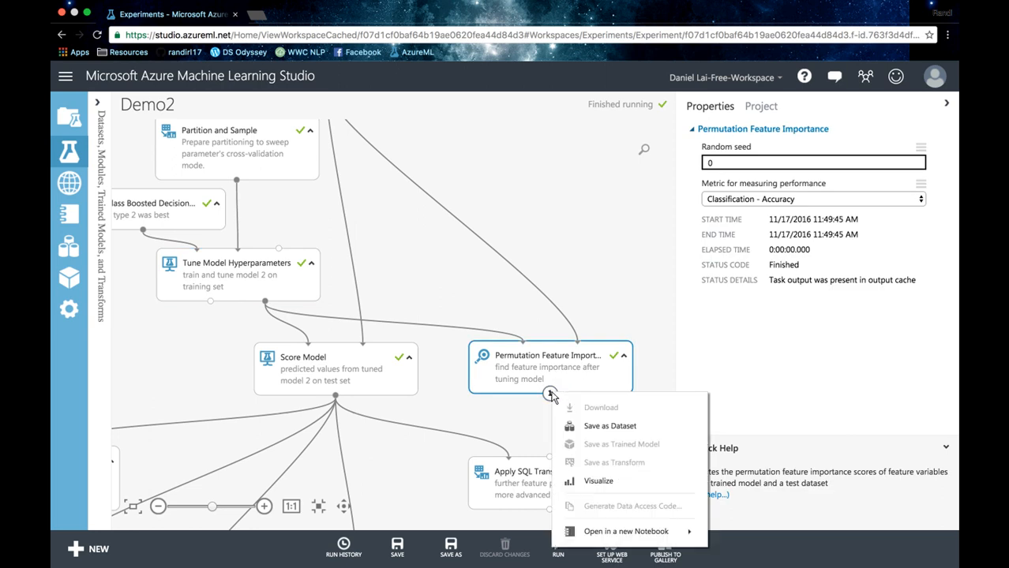
click(576, 483)
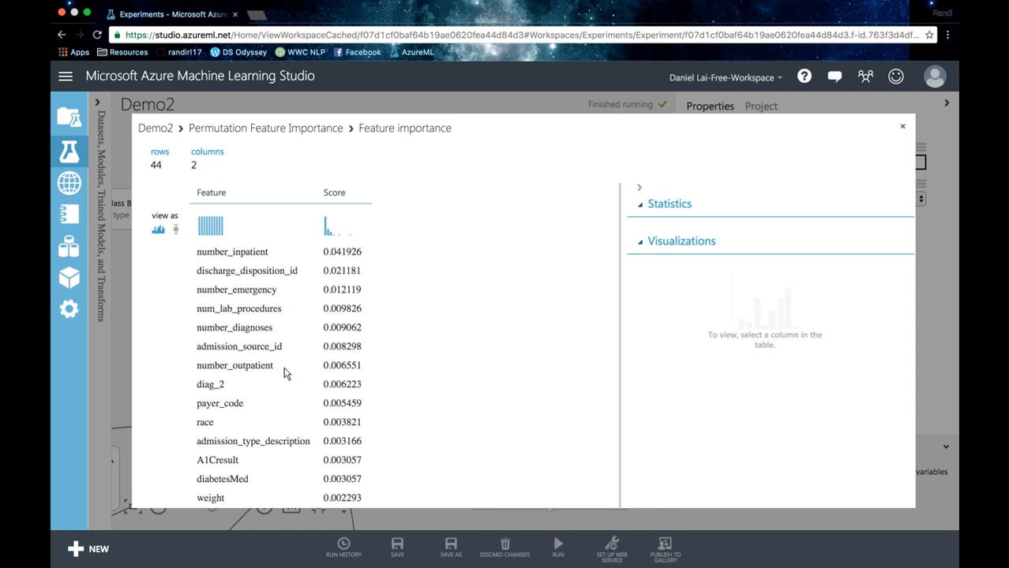
Examine the lower-ranked features and their scores in the Permutation Feature Importance output, and close the visualization.
scroll(433, 465, down, 10)
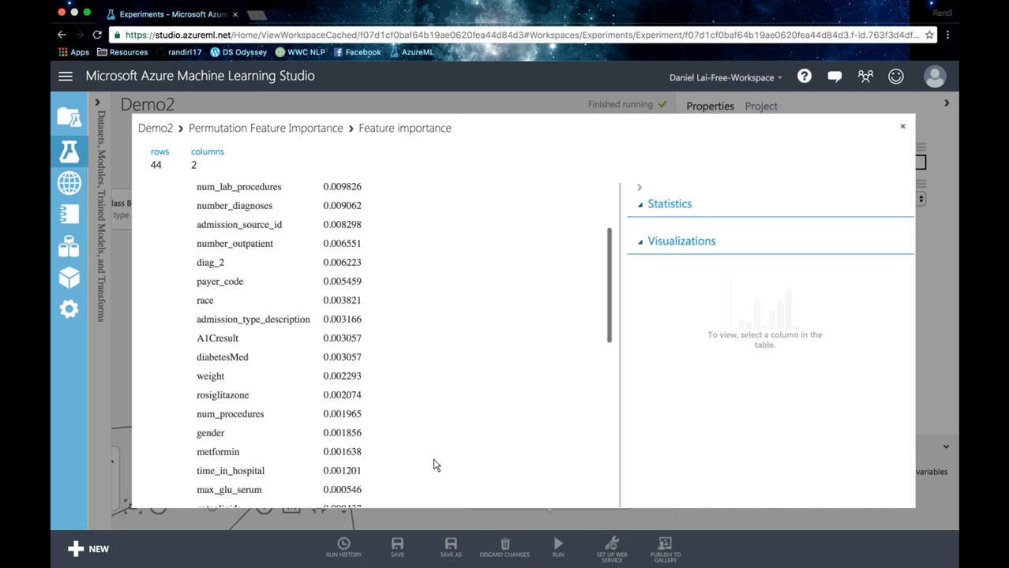
scroll(434, 464, down, 1)
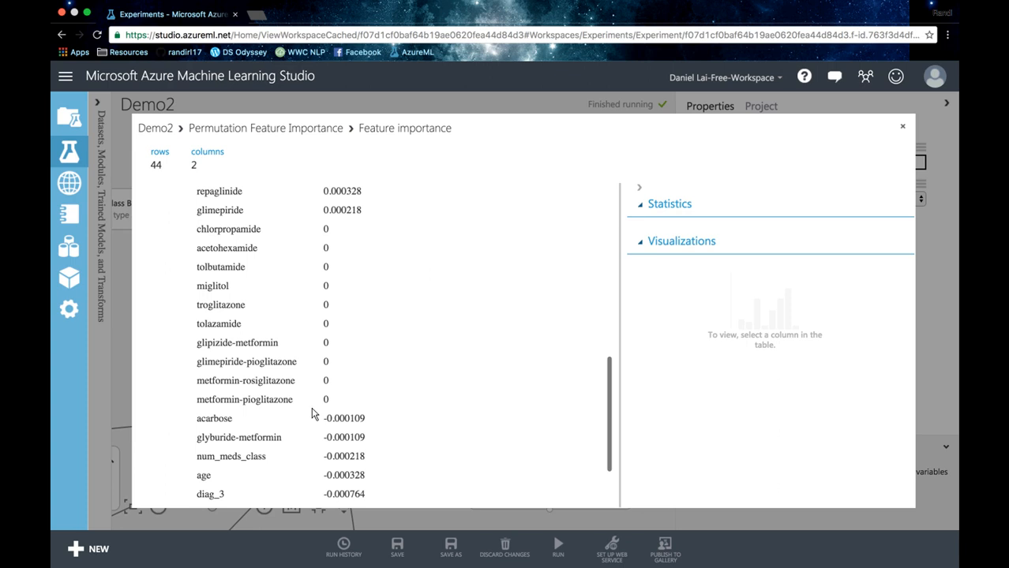
scroll(419, 418, down, 3)
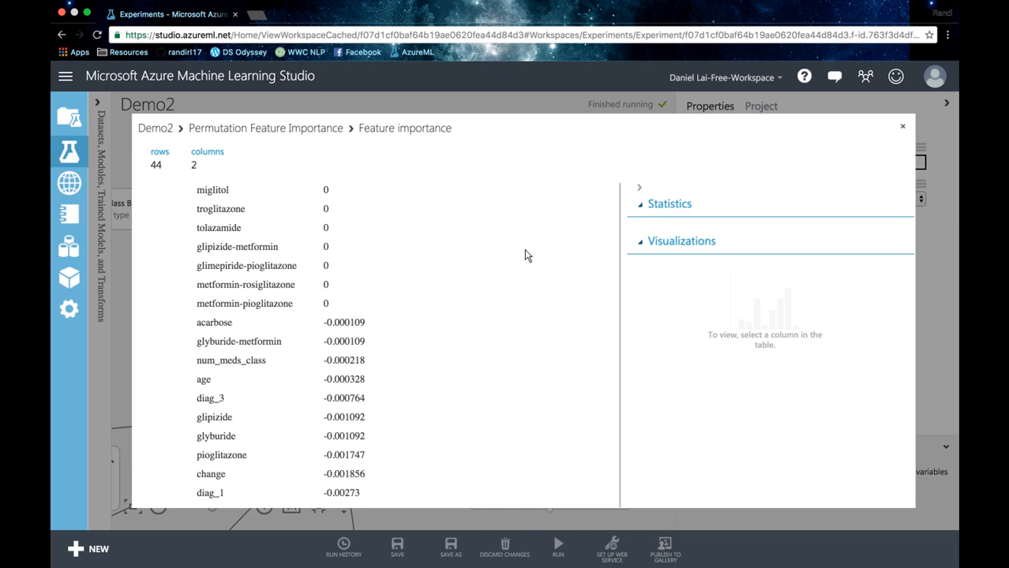
click(904, 128)
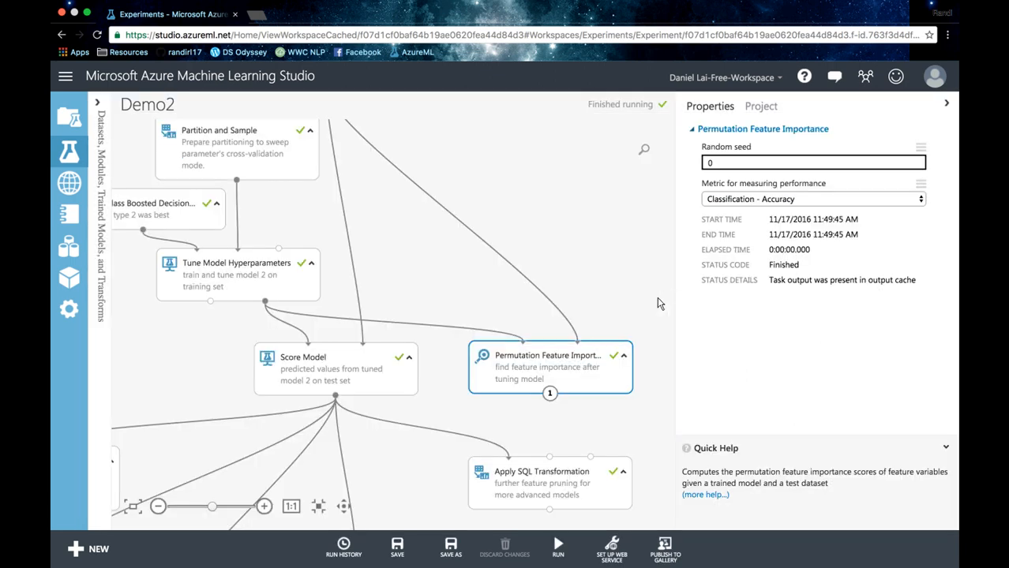
Review the Apply SQL Transformation's query script and the notebook language options for opening the Convert to CSV output, and dismiss the options.
click(585, 476)
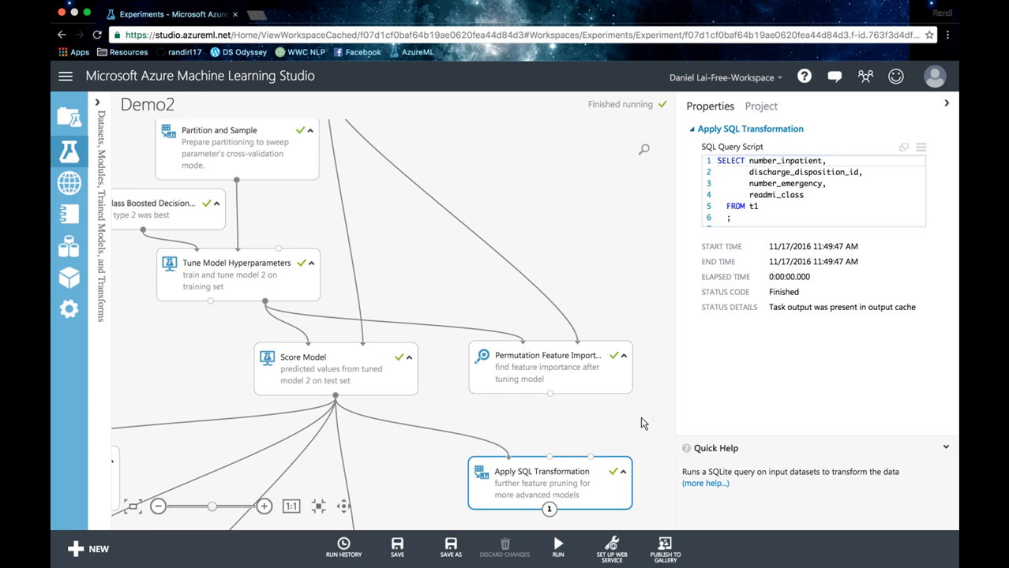
click(344, 507)
drag(402, 481, 623, 415)
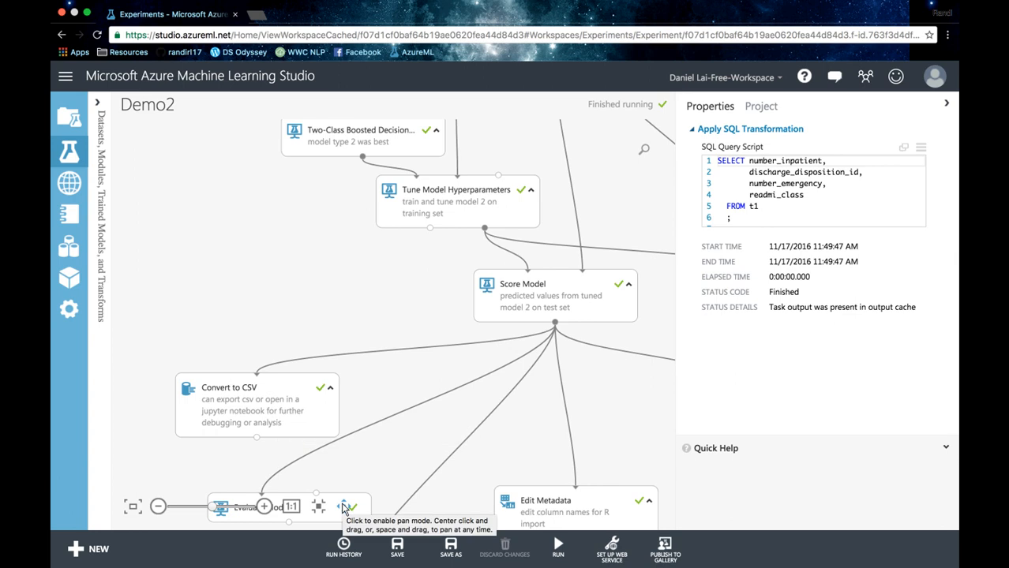
right_click(258, 439)
mouse_move(317, 553)
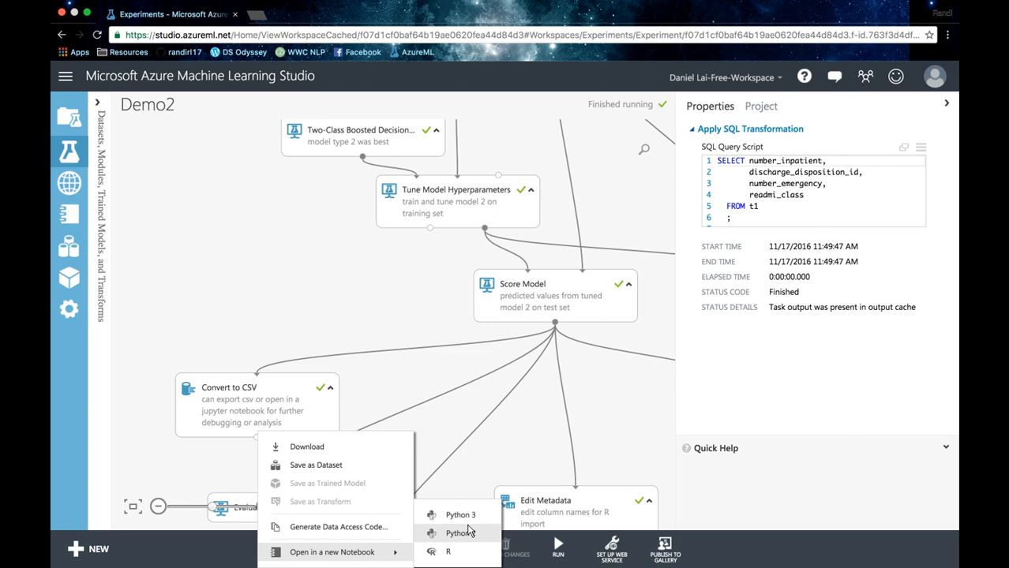
click(487, 466)
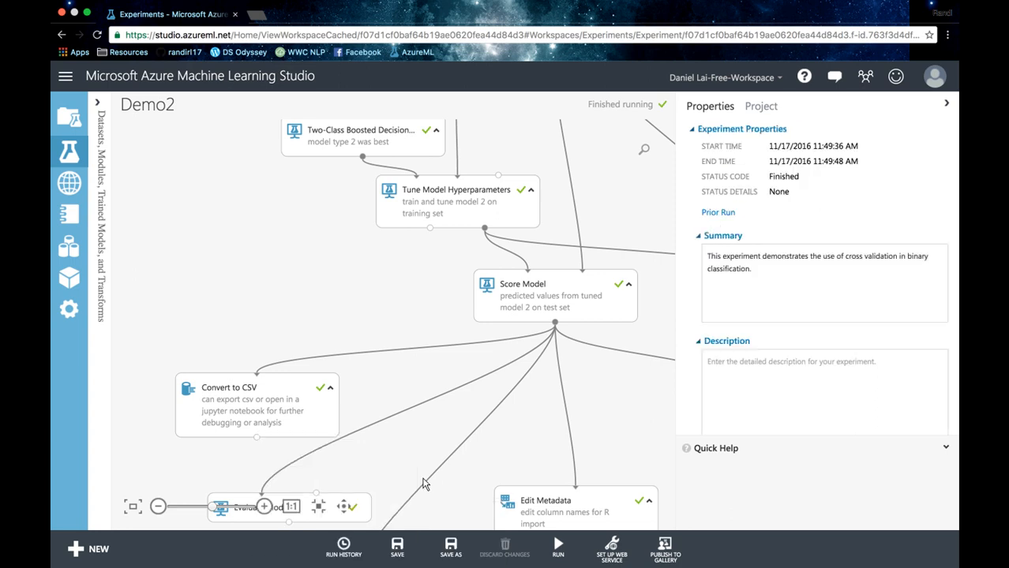
Locate the Execute Python Script module below Score Model and read its visualization script in the enlarged script editor through to the end.
scroll(391, 332, down, 5)
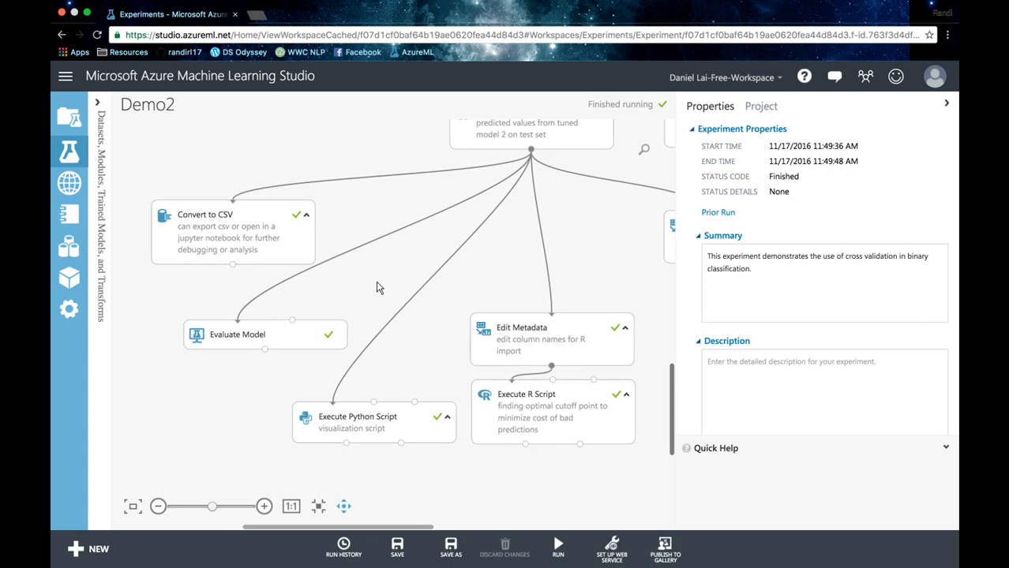
click(313, 335)
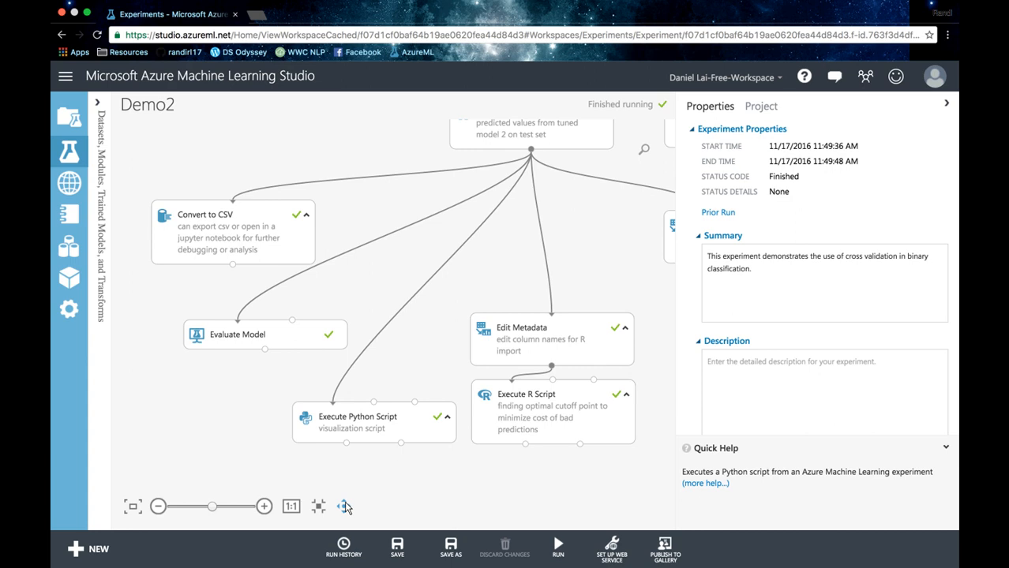
right_click(401, 446)
click(380, 436)
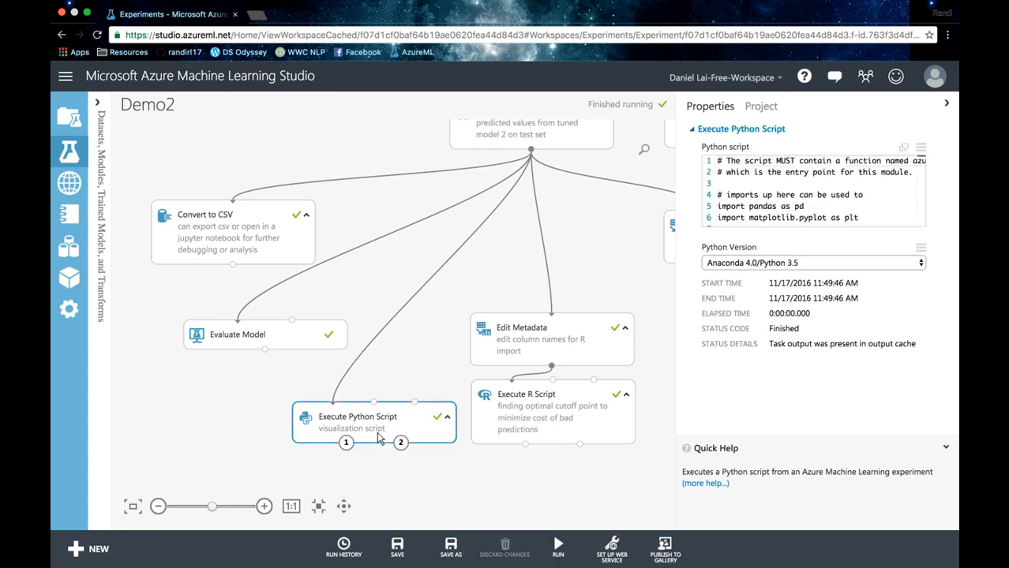
click(795, 229)
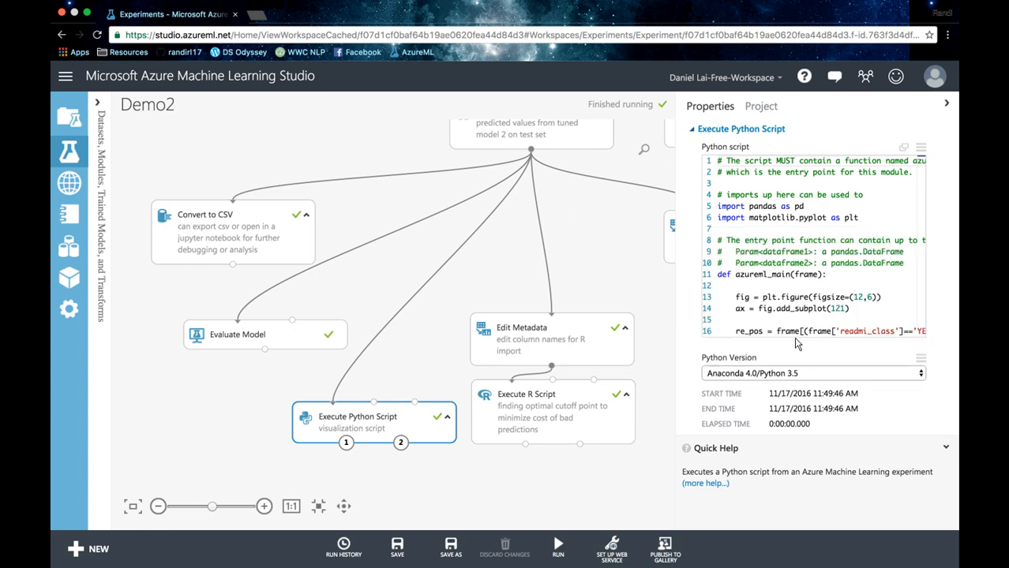
scroll(797, 284, down, 2)
scroll(795, 284, down, 6)
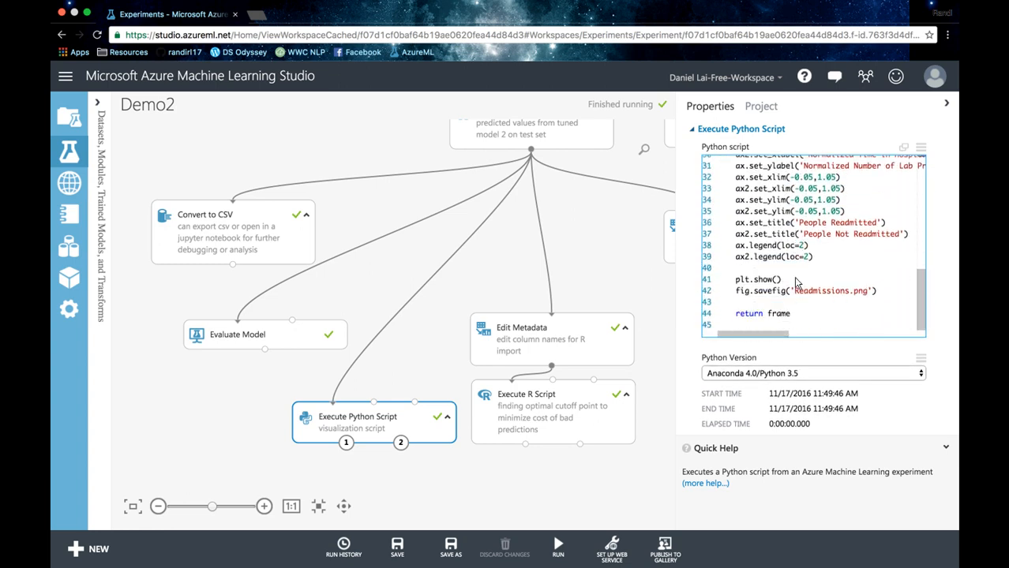
Visualize the Execute Python Script's Python device output, examine the People Readmitted and People Not Readmitted plots, and close it.
right_click(401, 447)
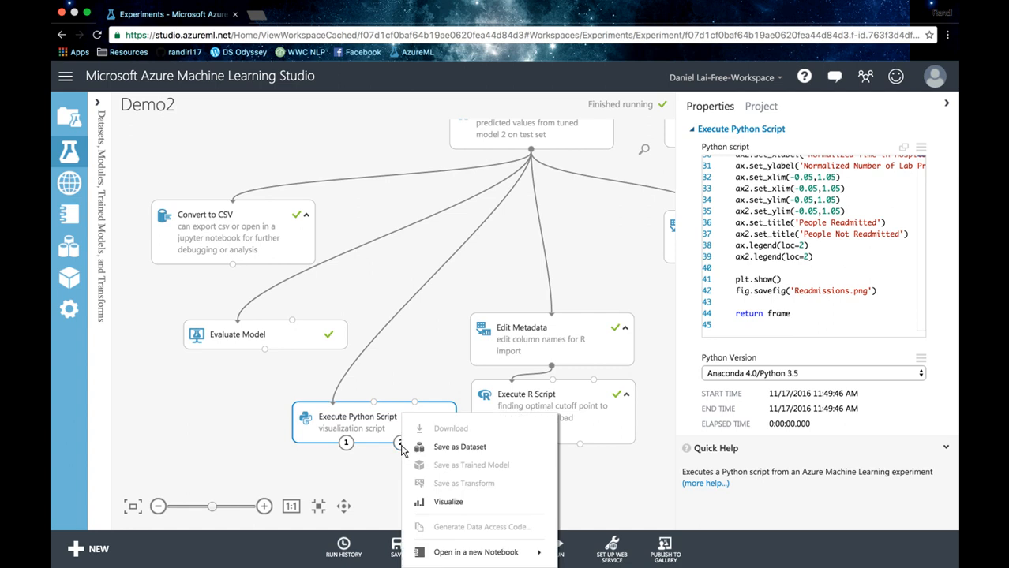
click(434, 499)
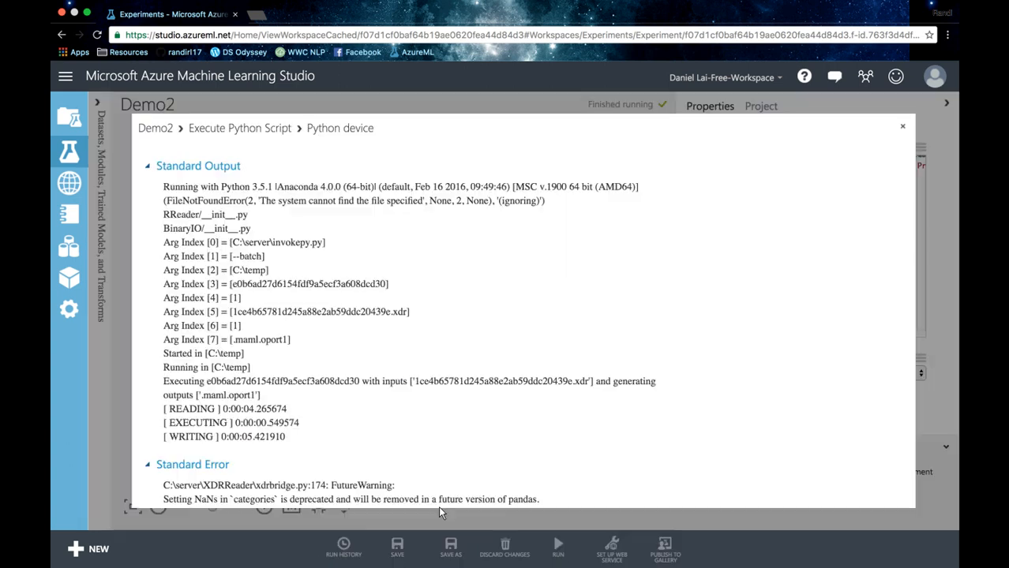
scroll(489, 404, down, 3)
scroll(490, 405, down, 5)
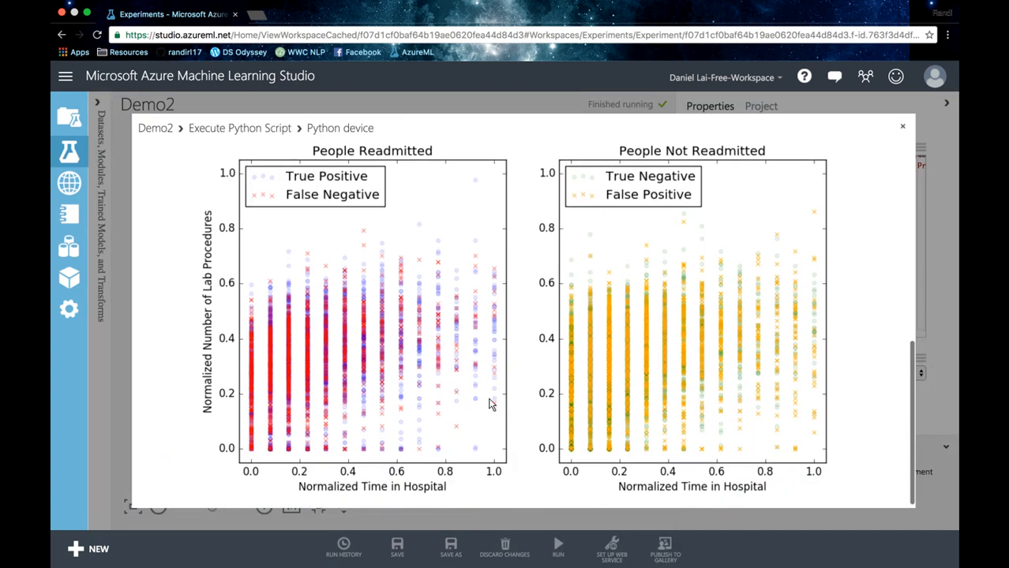
scroll(490, 405, up, 1)
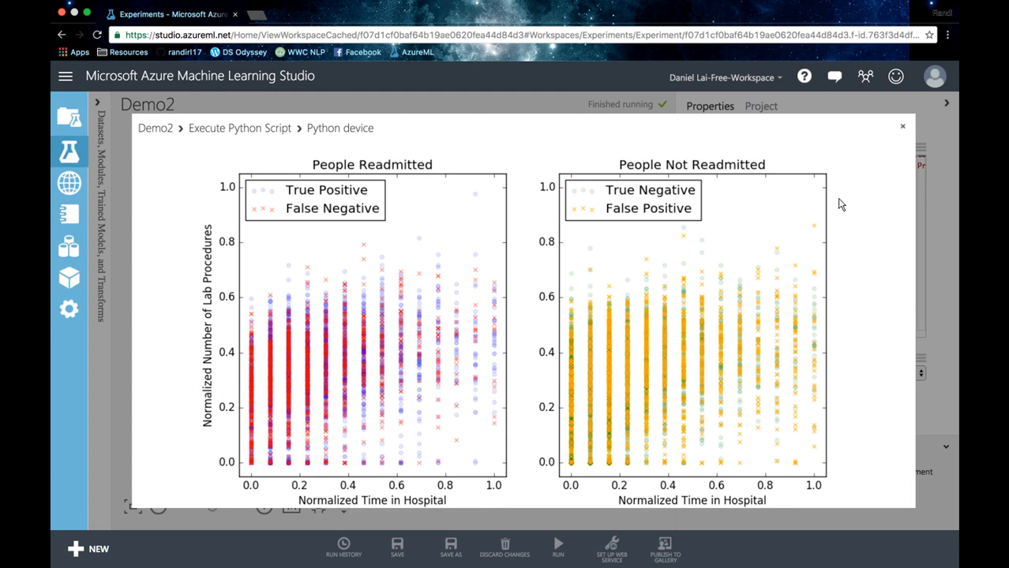
click(902, 129)
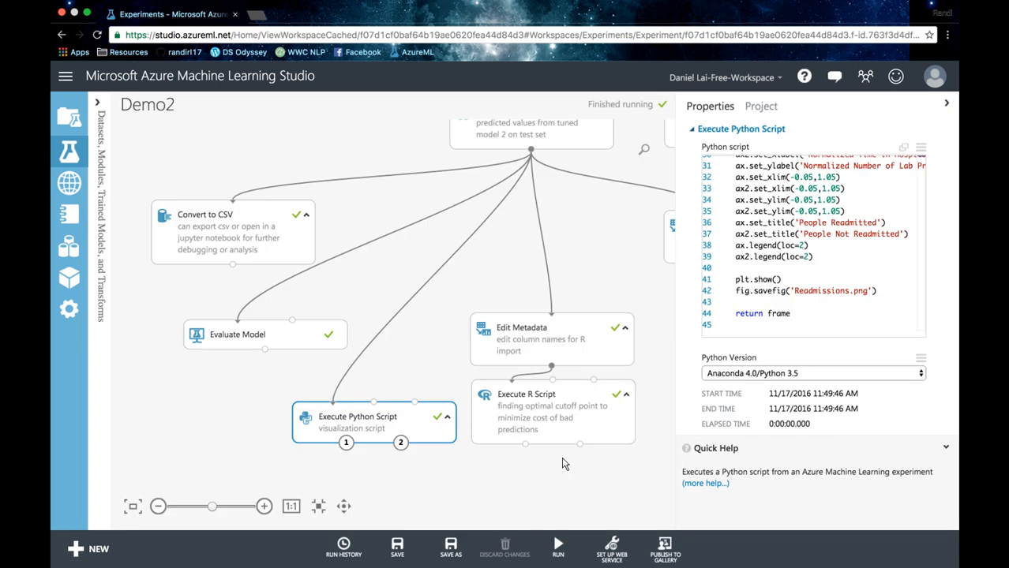
Visualize the Execute R Script's R Device output, examine the cutoff cost plot, close it, and bring the surrounding modules into view.
click(597, 420)
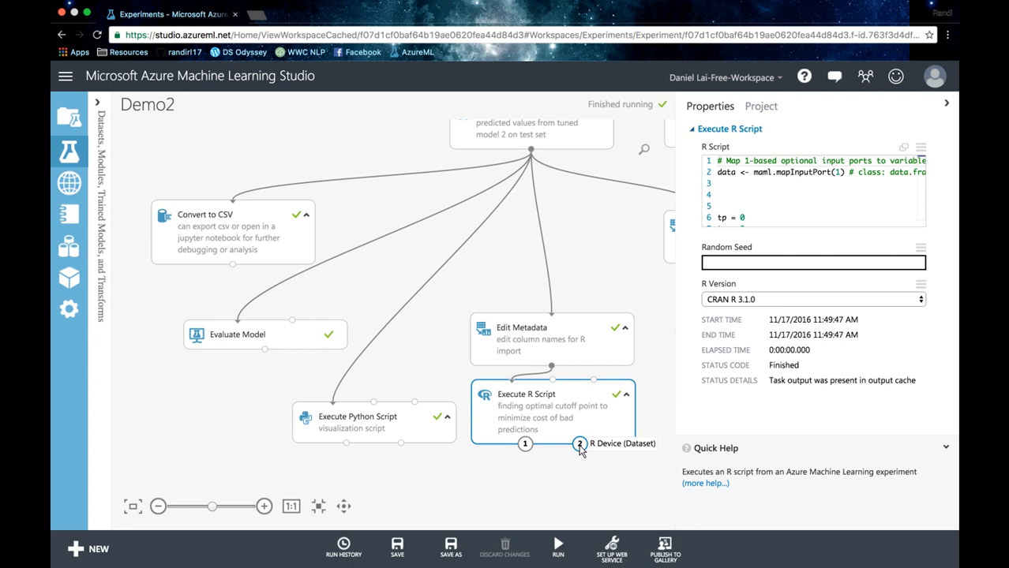
right_click(581, 447)
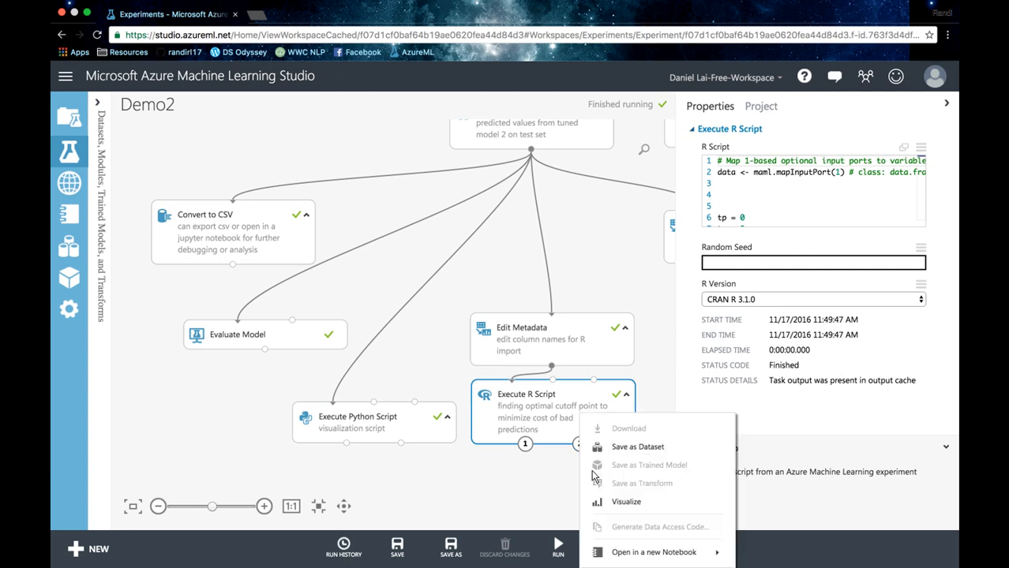
click(624, 502)
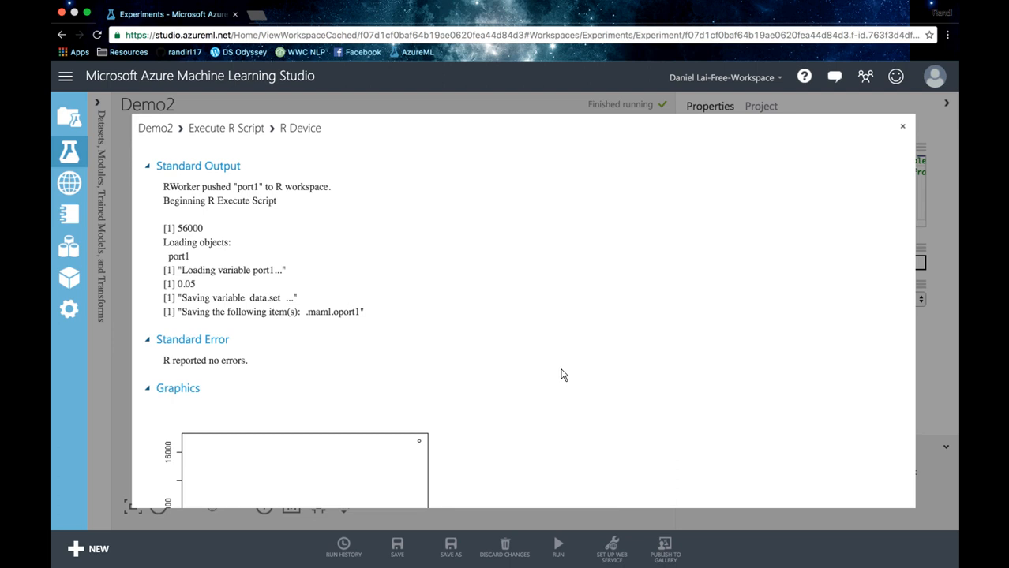
scroll(562, 374, down, 2)
scroll(562, 375, down, 3)
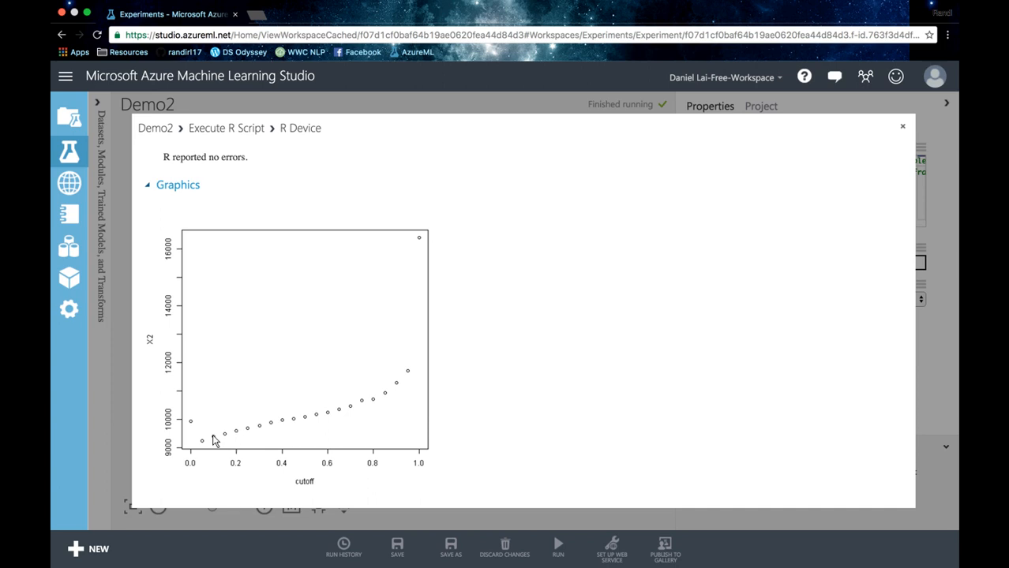
click(904, 129)
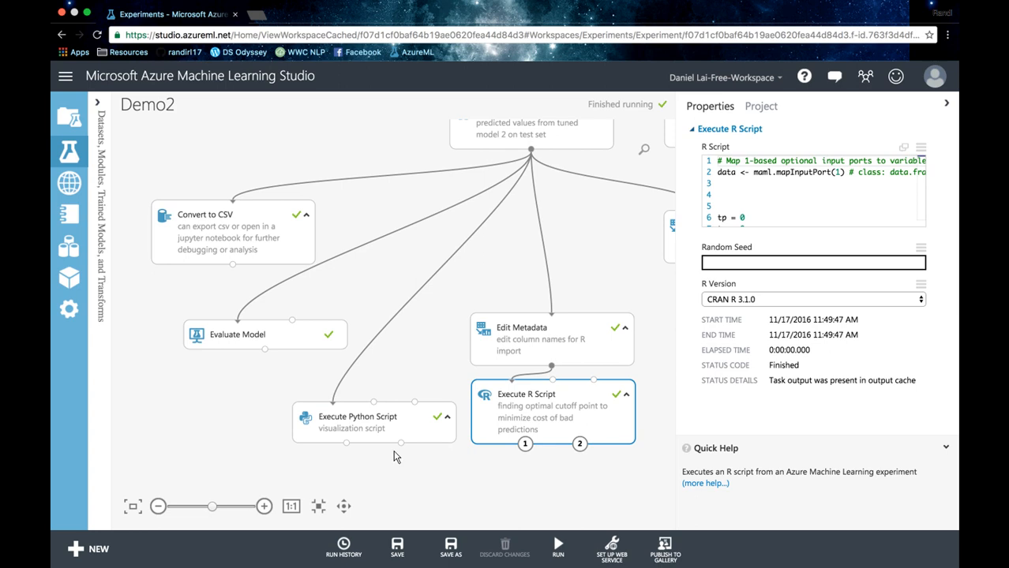
click(319, 508)
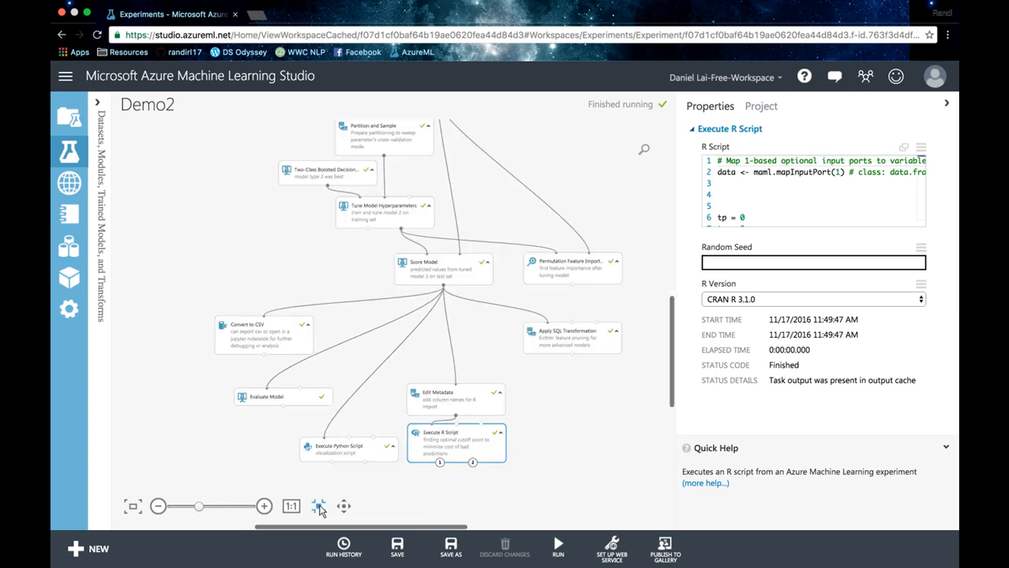